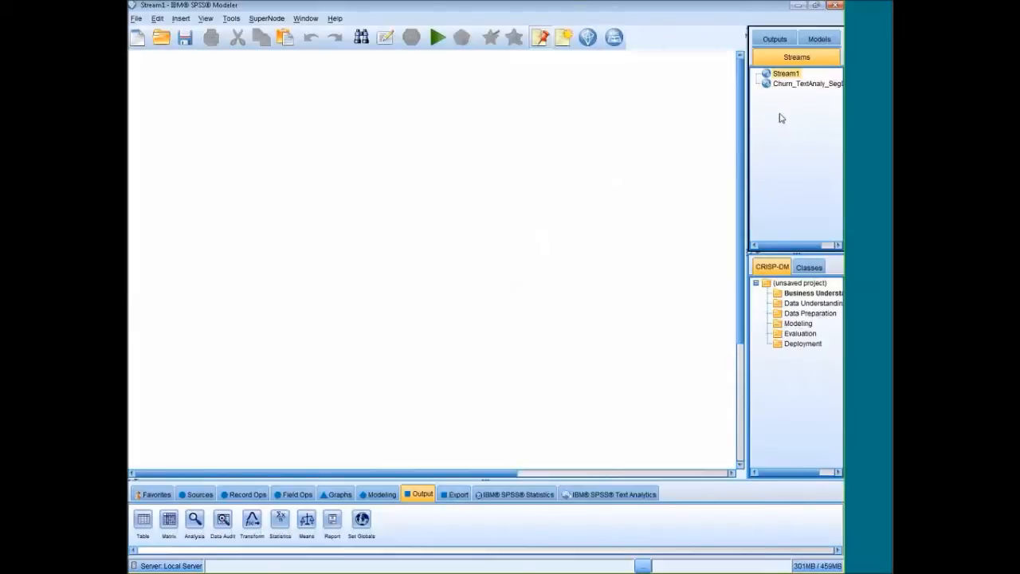
left_click(749, 34)
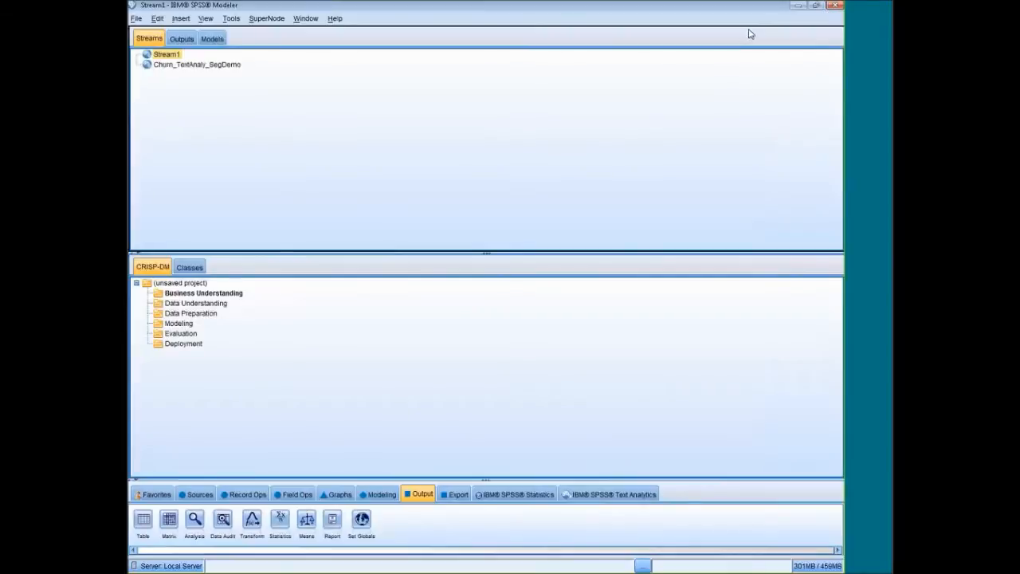
left_click(130, 40)
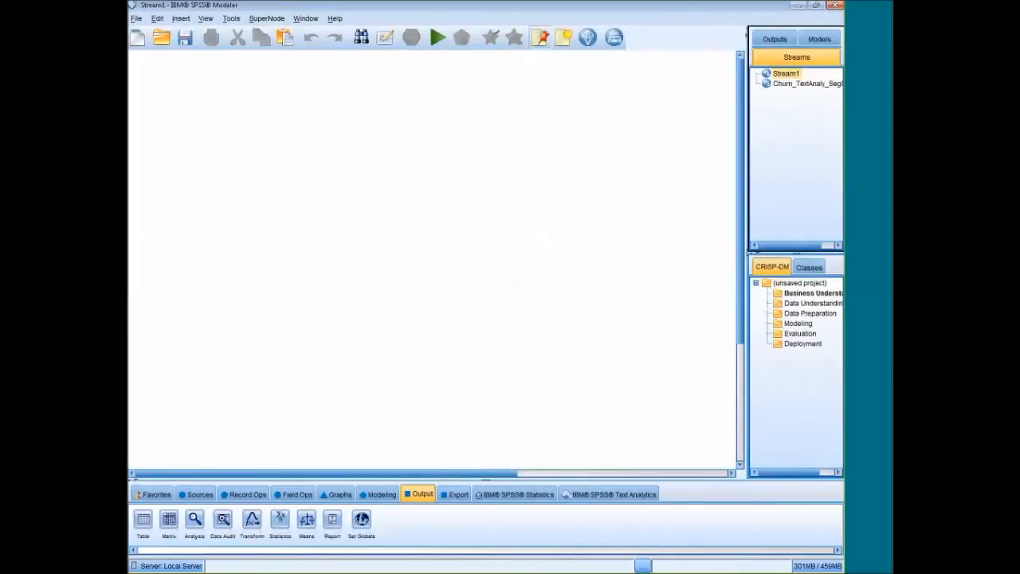
left_click(749, 32)
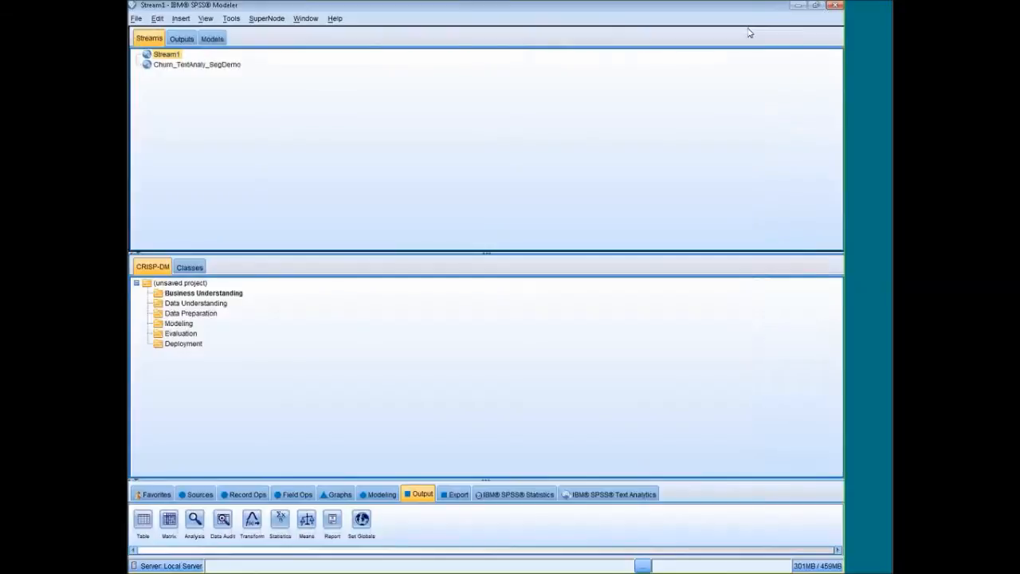
left_click(130, 38)
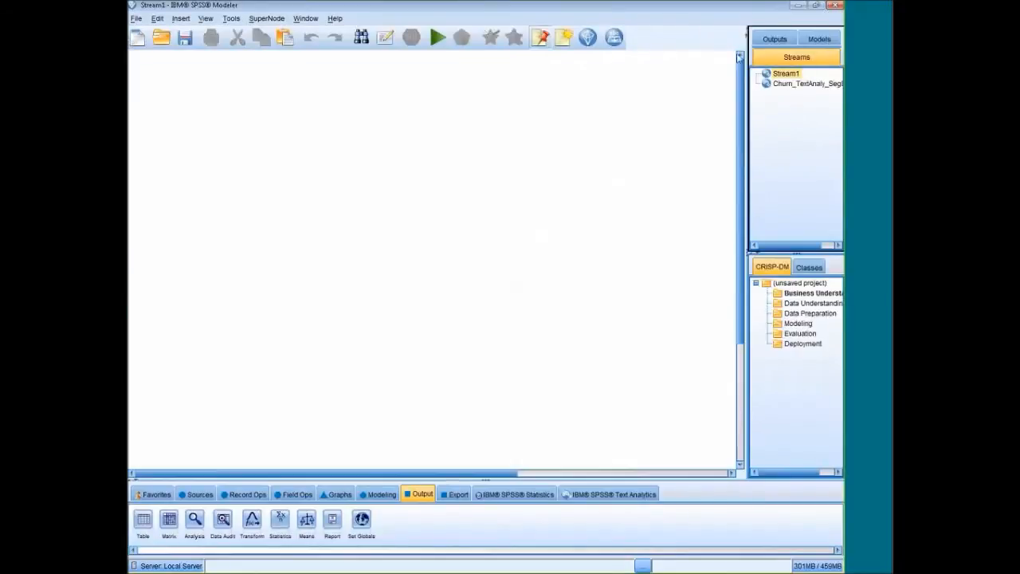
Narrow the managers and project pane to widen the stream canvas, and display the Churn_TextAnaly_SegDemo stream.
left_click_drag(748, 127, 801, 127)
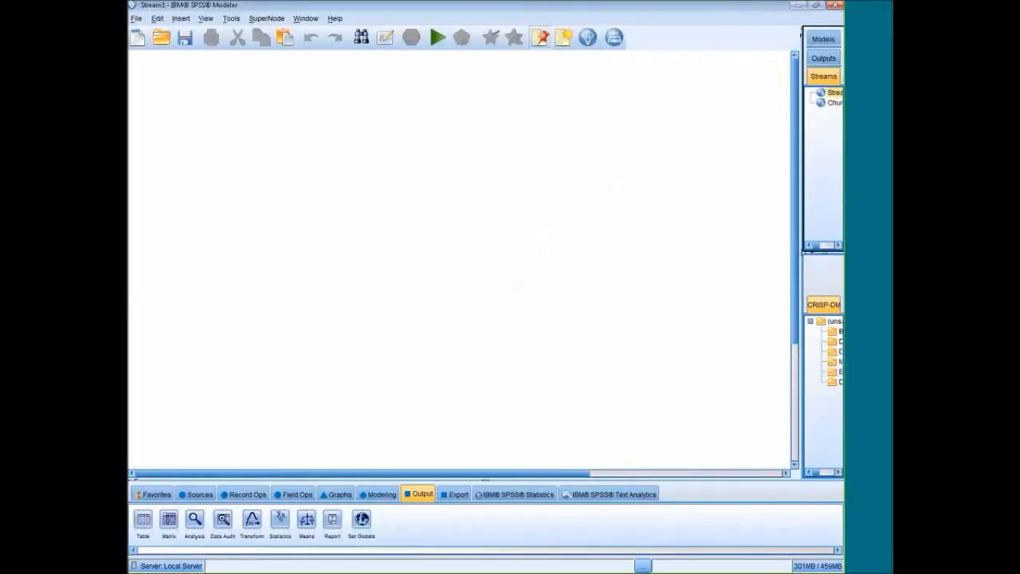
left_click(833, 102)
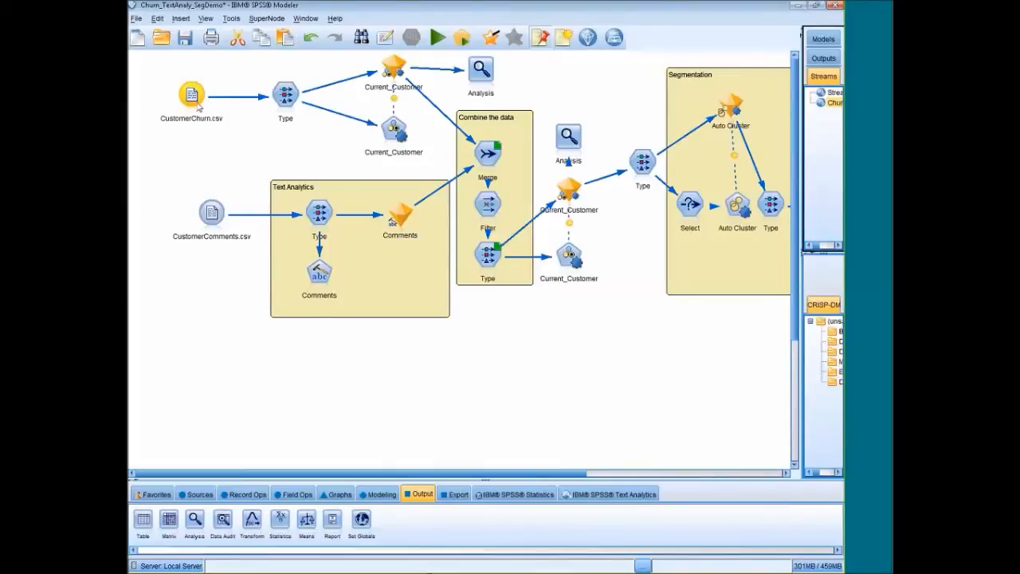
Attach a Table output node to the CustomerChurn.csv source and place it below that source.
left_click(191, 106)
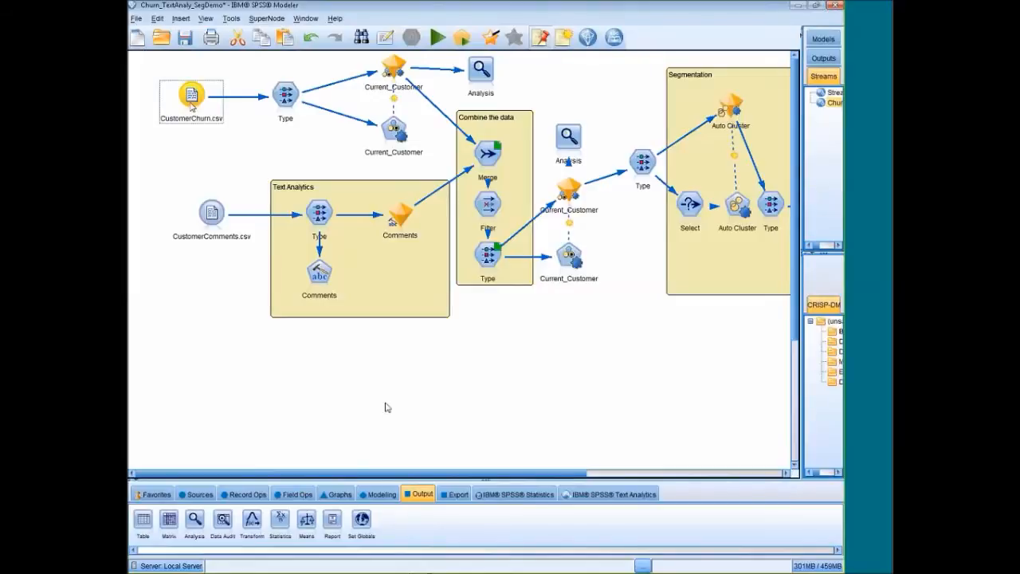
left_click(155, 518)
double_click(155, 518)
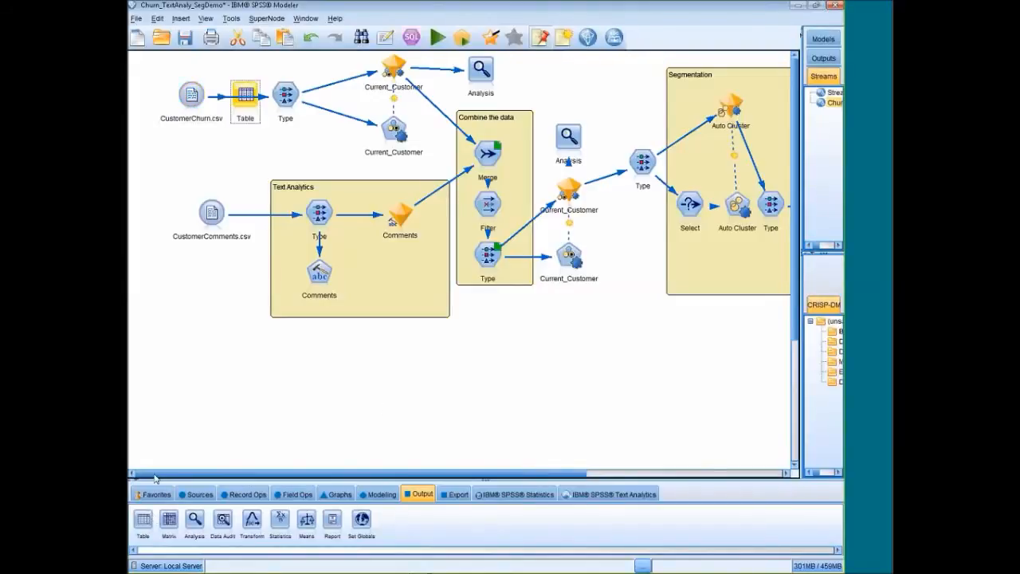
left_click_drag(253, 122, 186, 179)
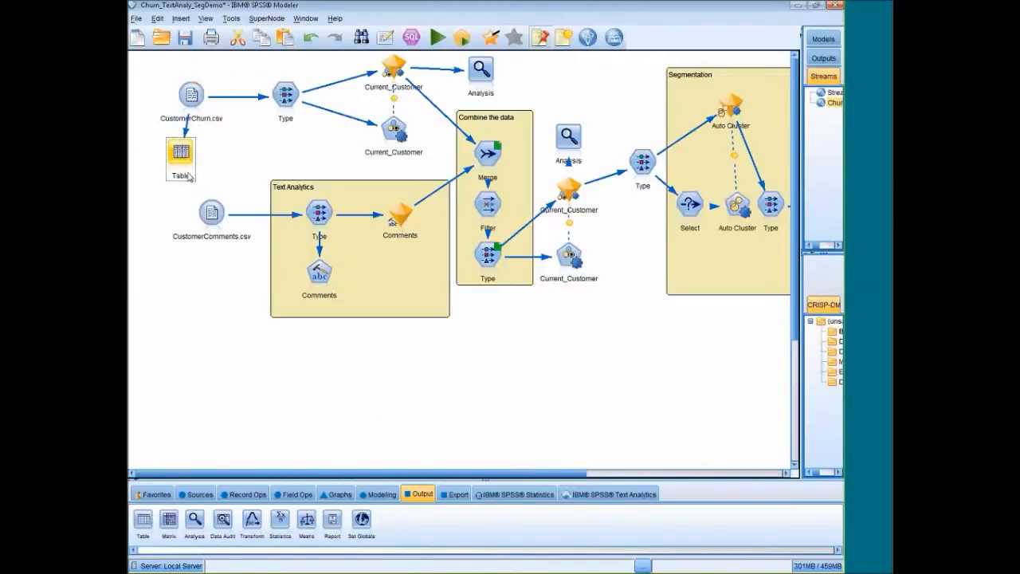
Run the Table node connected to CustomerChurn.csv to produce its table output.
right_click(174, 162)
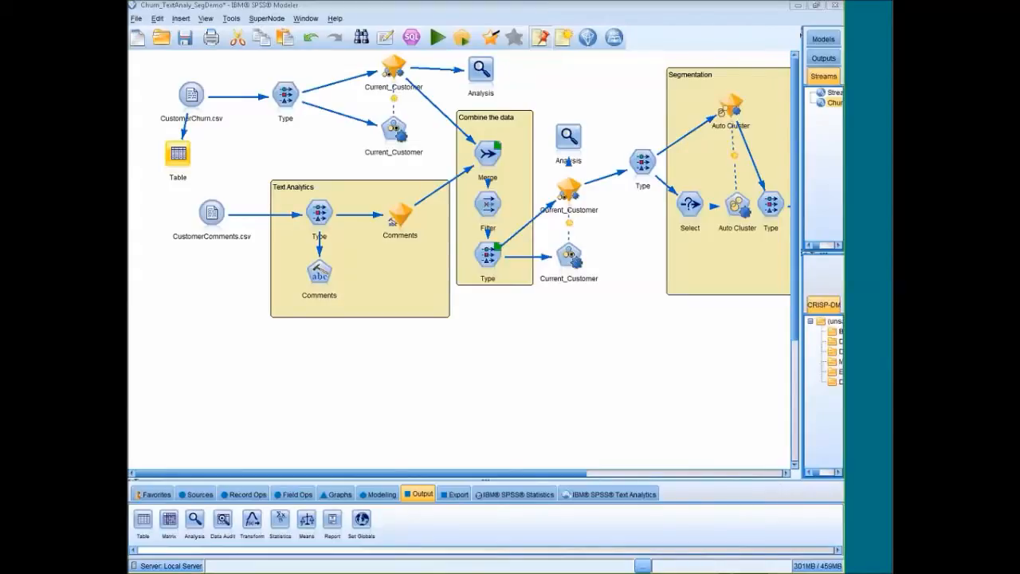
double_click(177, 153)
left_click(386, 347)
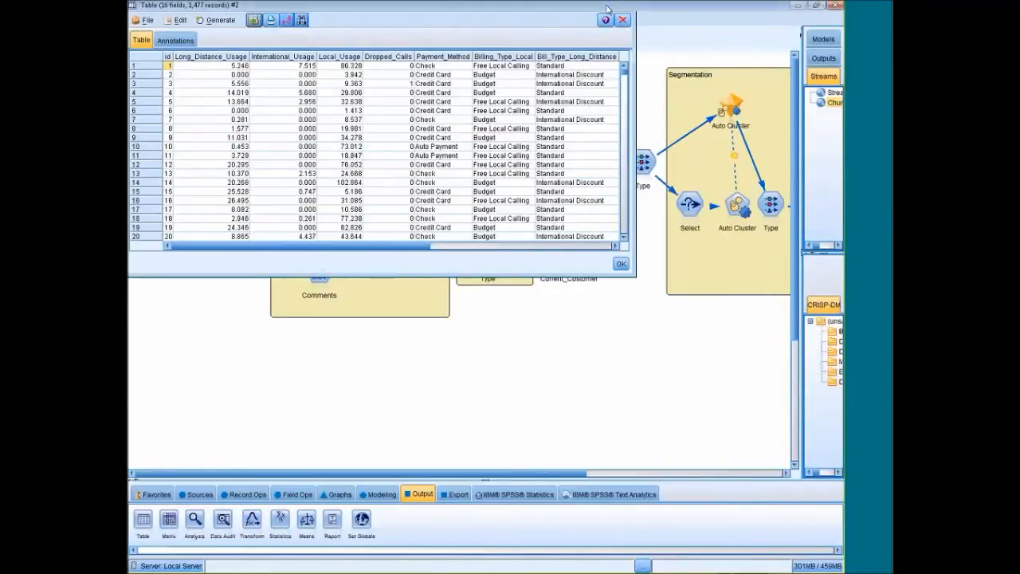
Enlarge the table output, examine the customer fields across to Current_Customer, and close the output.
left_click(608, 6)
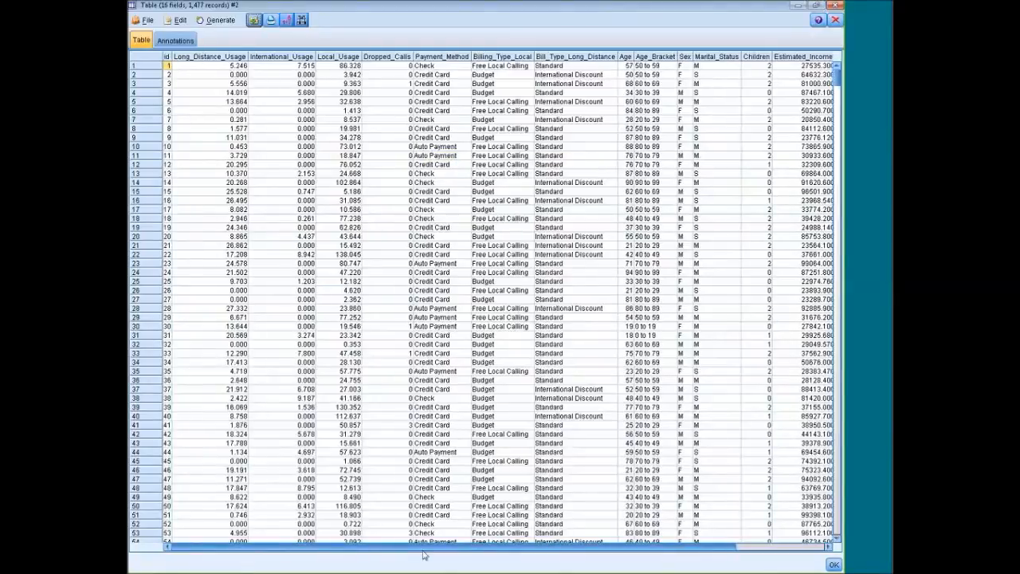
left_click_drag(408, 550, 578, 550)
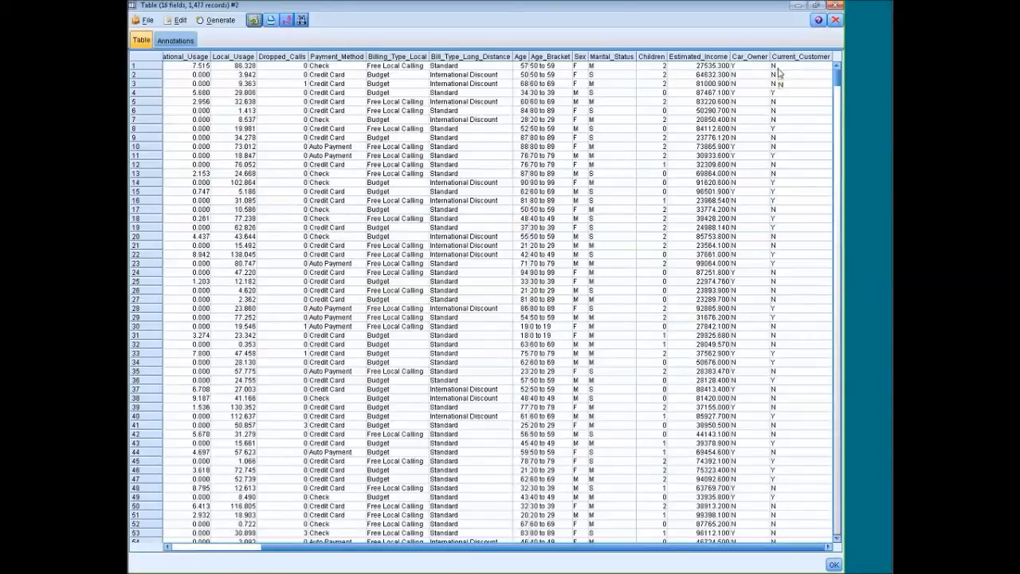
left_click(779, 70)
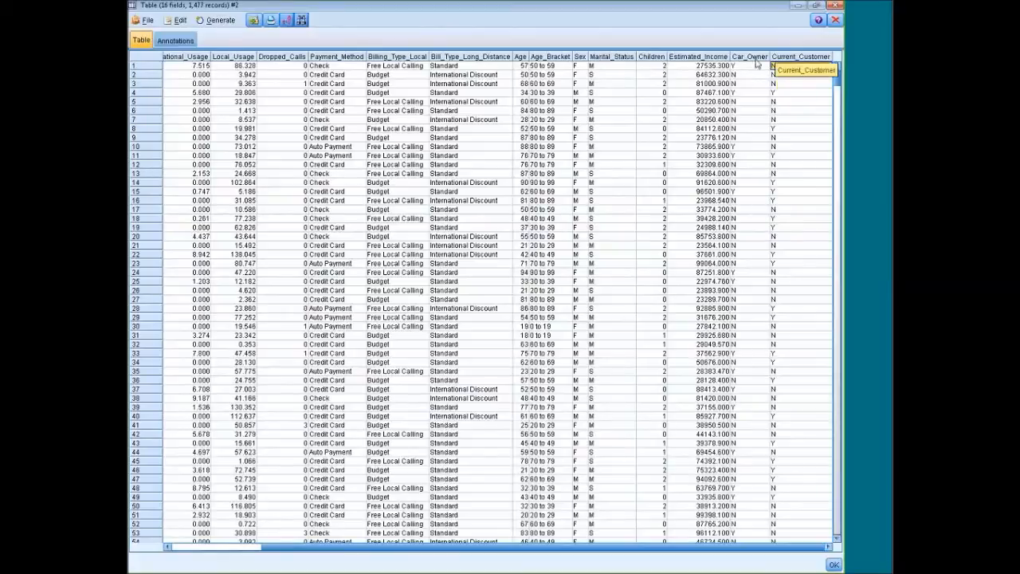
left_click(836, 21)
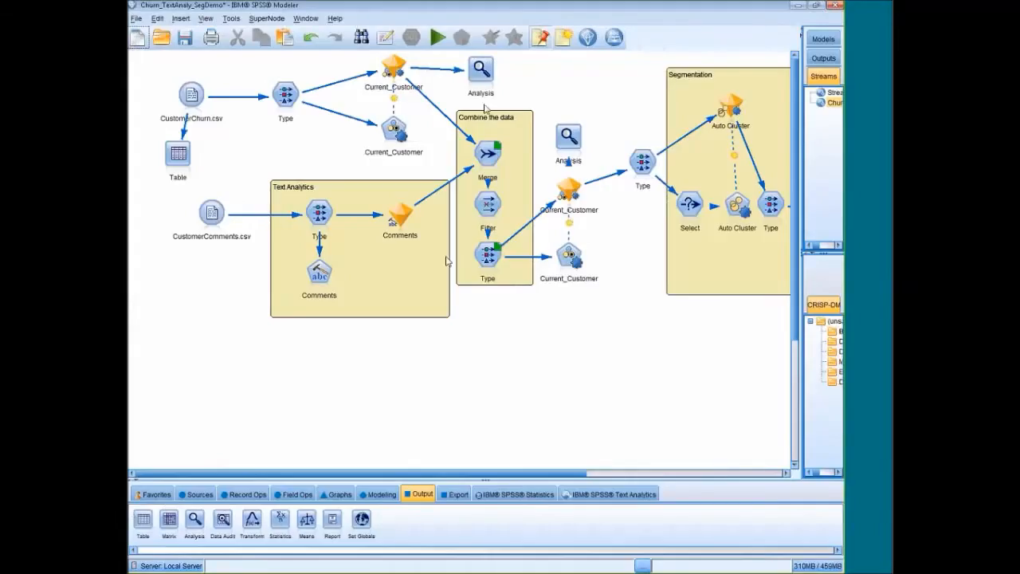
Examine the measurement levels, values and roles of all fields in the Type node after CustomerChurn.csv, then close it.
double_click(291, 108)
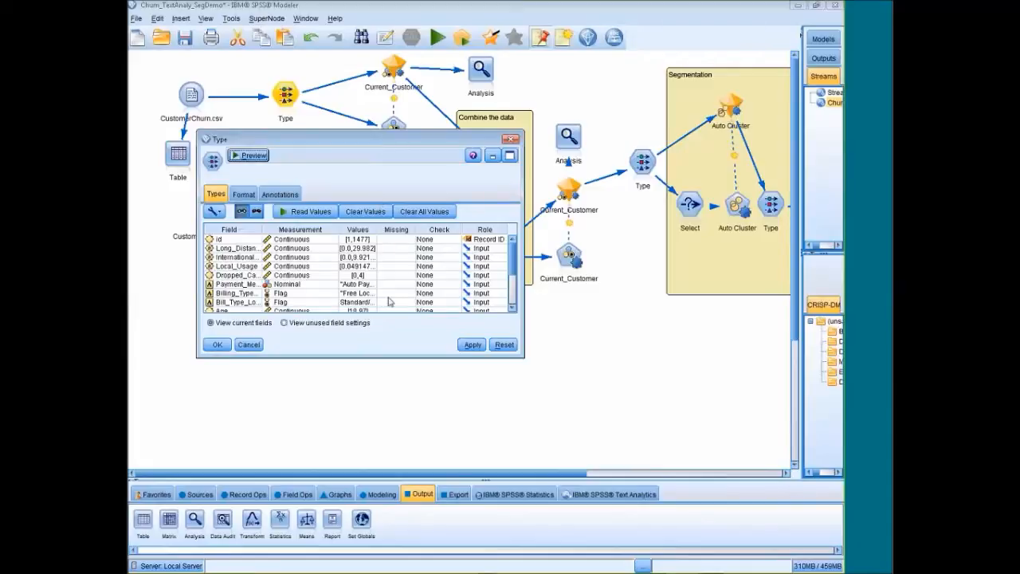
left_click(511, 158)
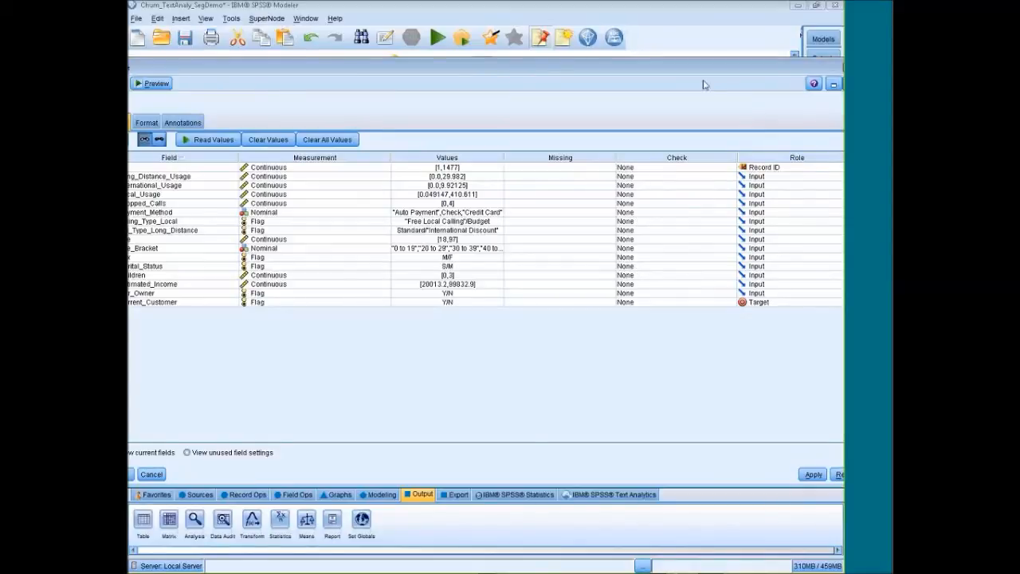
left_click_drag(717, 74, 682, 90)
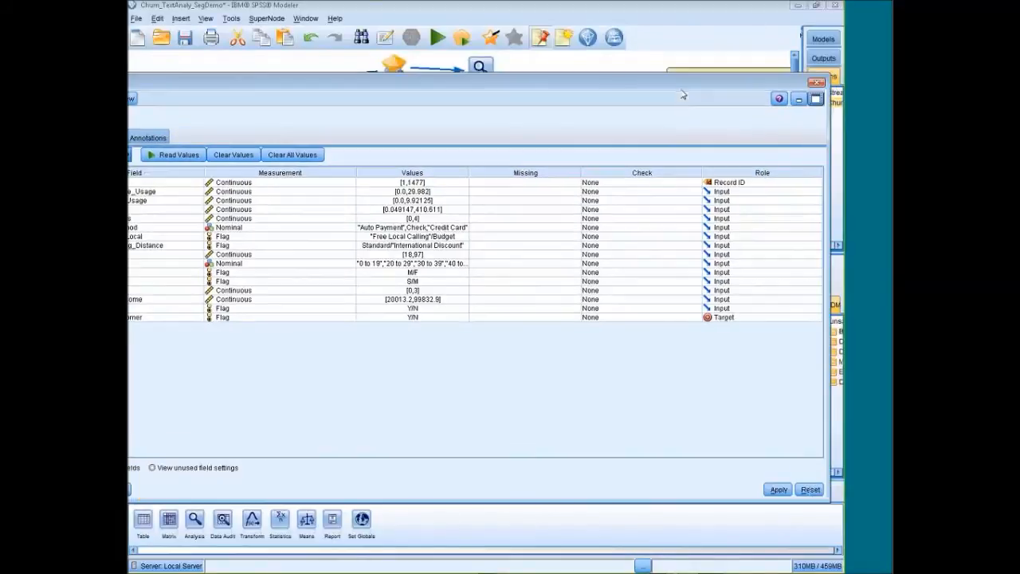
left_click(816, 85)
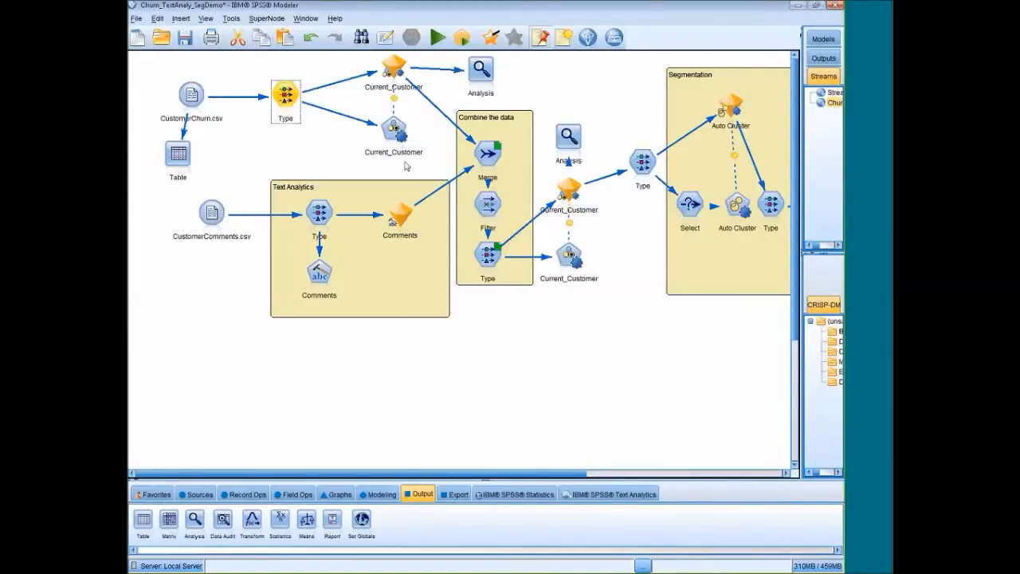
Review the model settings and the list of algorithms used in the upper Current_Customer modeling node, then close it.
left_click(393, 130)
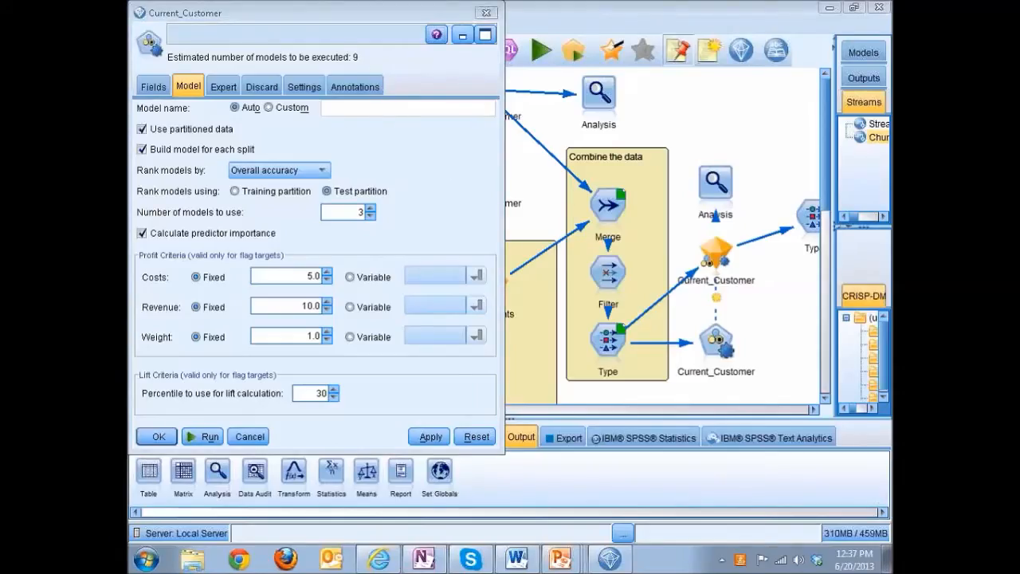
left_click_drag(295, 18, 314, 38)
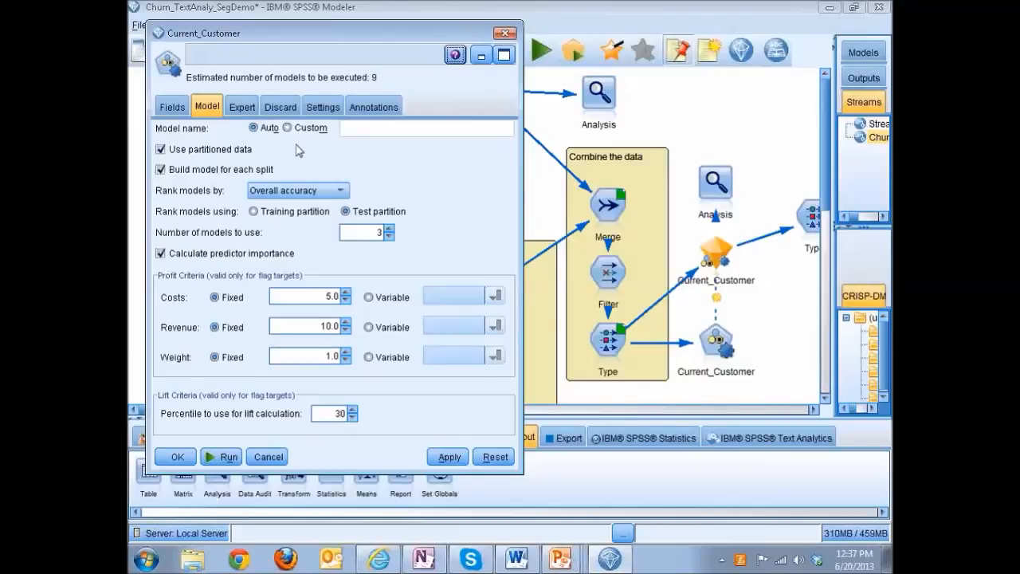
left_click(240, 111)
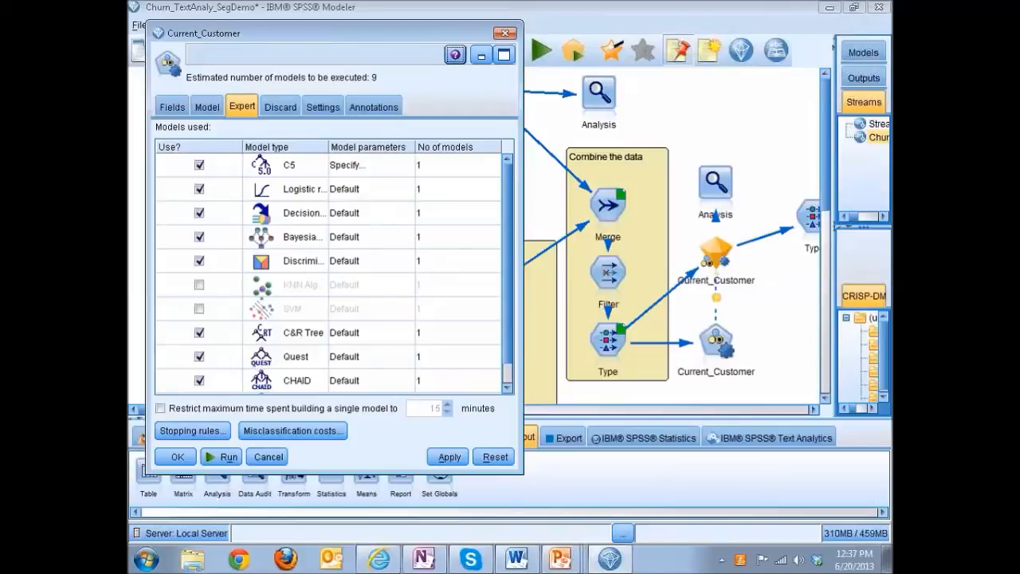
scroll(257, 227, "down", 1)
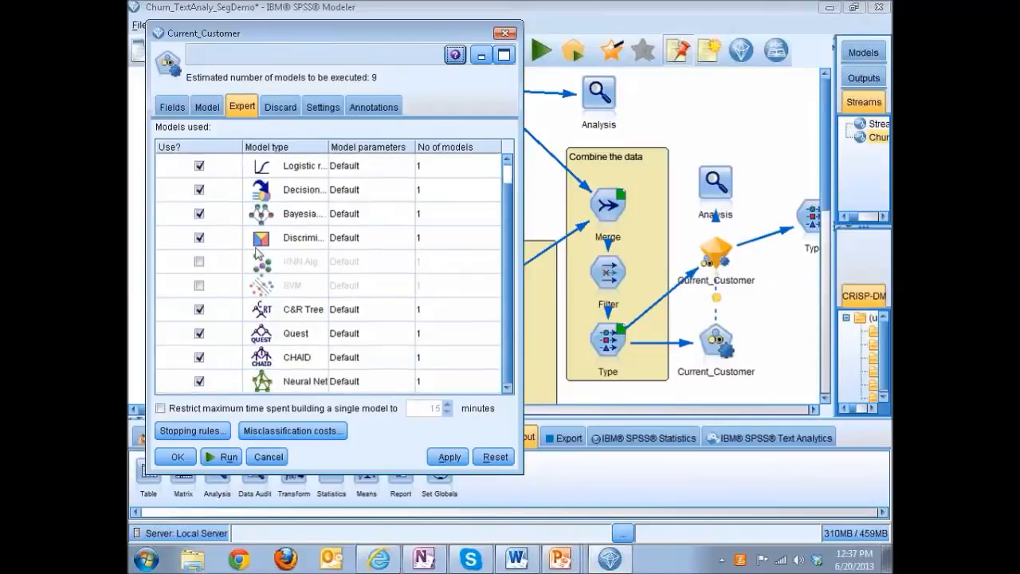
scroll(280, 282, "up", 1)
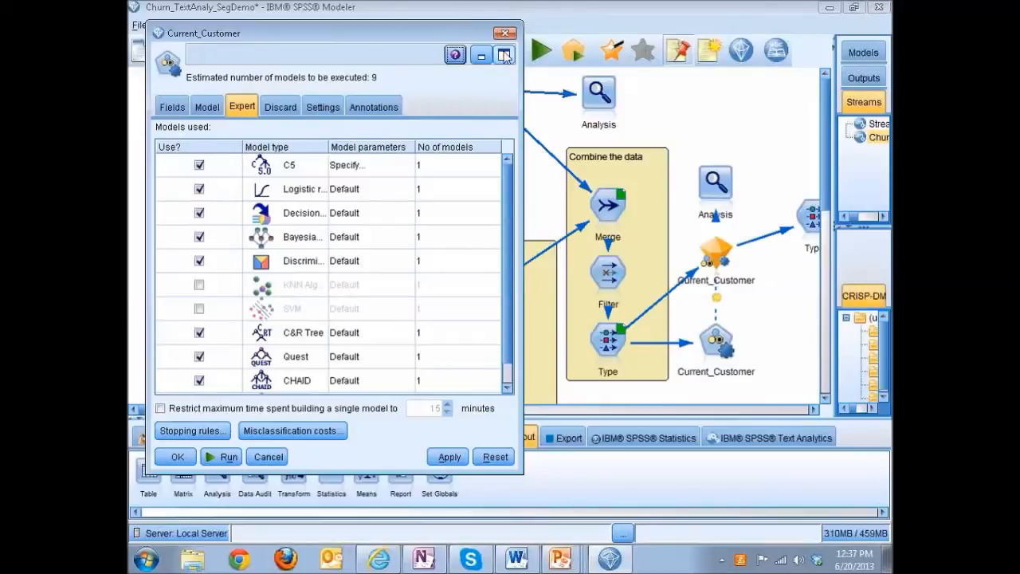
left_click_drag(256, 34, 268, 72)
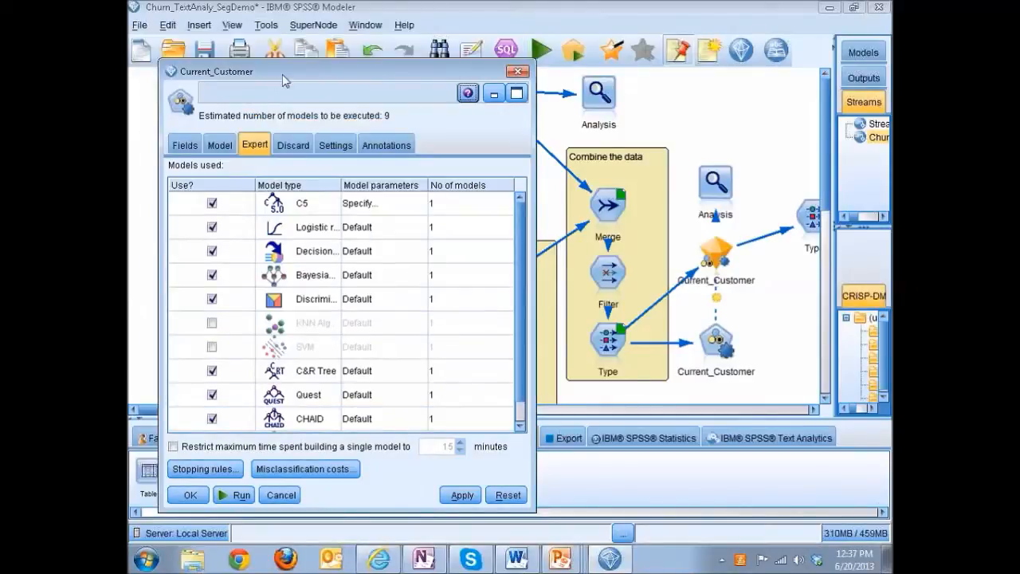
left_click(518, 71)
Open the generated model above the upper Current_Customer modeling node and open the details of its C5 1 model.
double_click(488, 96)
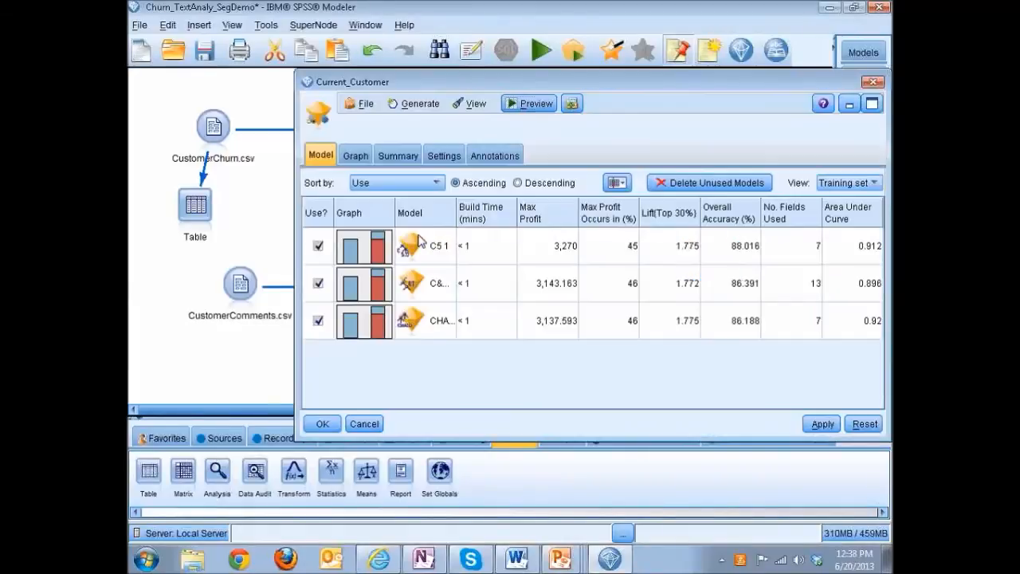
left_click_drag(638, 85, 512, 80)
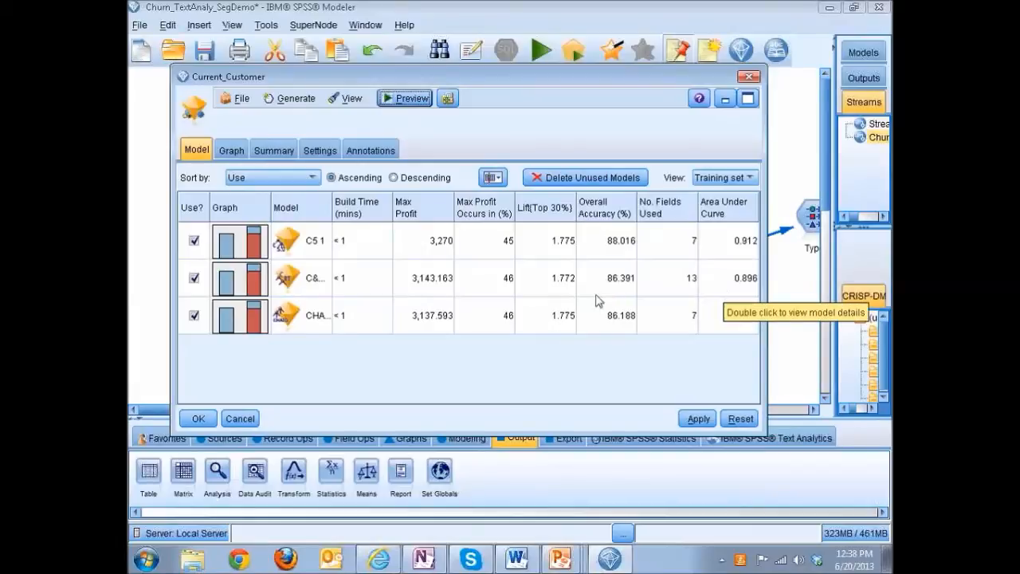
double_click(295, 245)
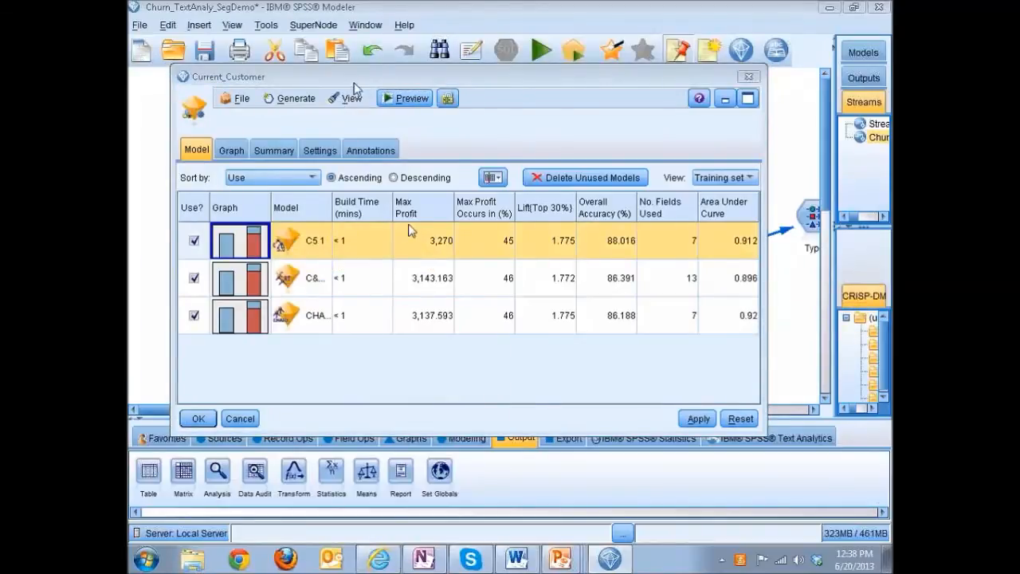
left_click_drag(318, 88, 301, 84)
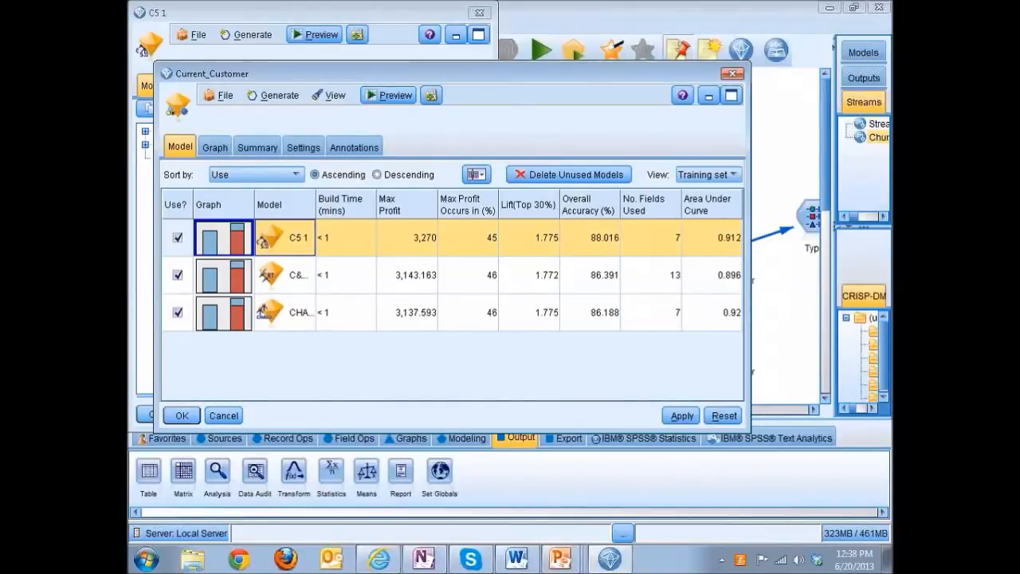
Try to bring the C5 1 details window in front of the Current_Customer model window.
double_click(295, 242)
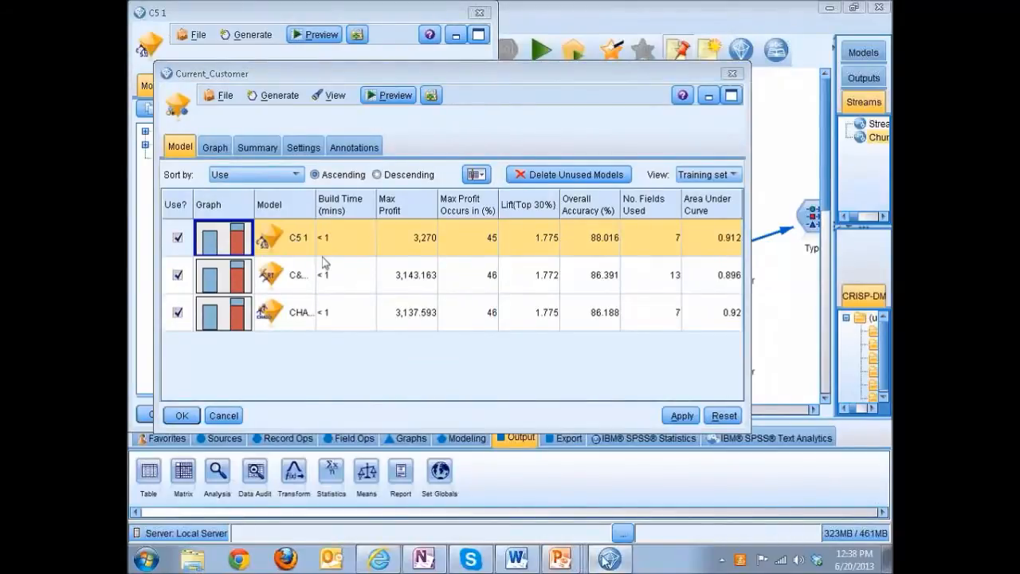
left_click(707, 100)
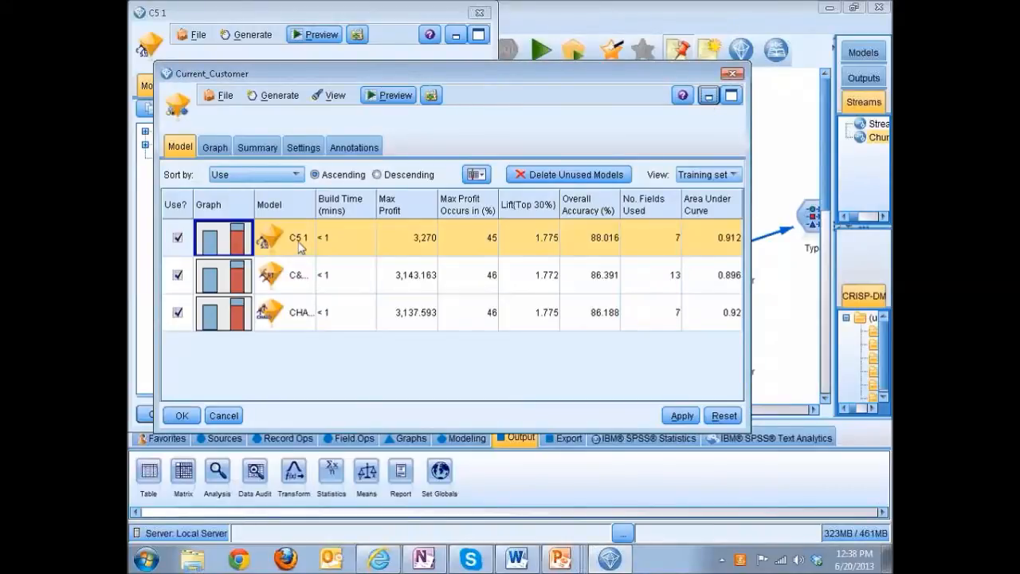
left_click(616, 562)
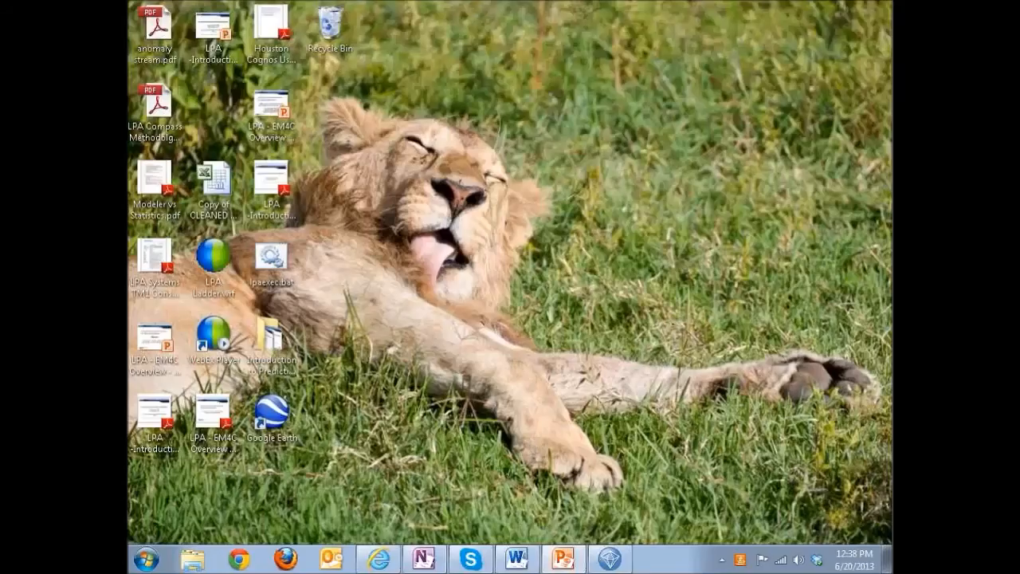
left_click(610, 558)
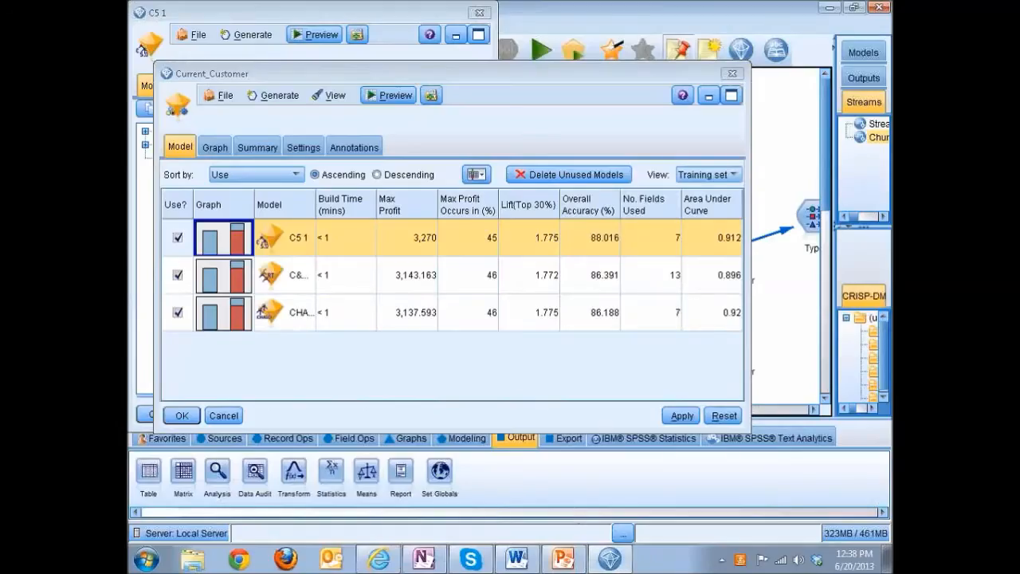
Bring up the C5 1 model's details and expand all of its rules for Y and N.
double_click(291, 241)
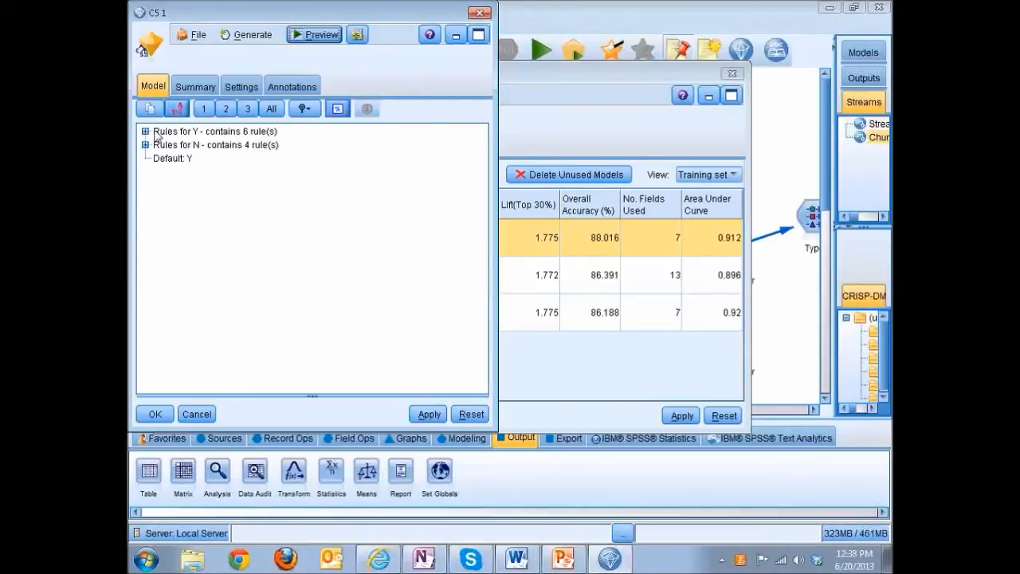
left_click(273, 113)
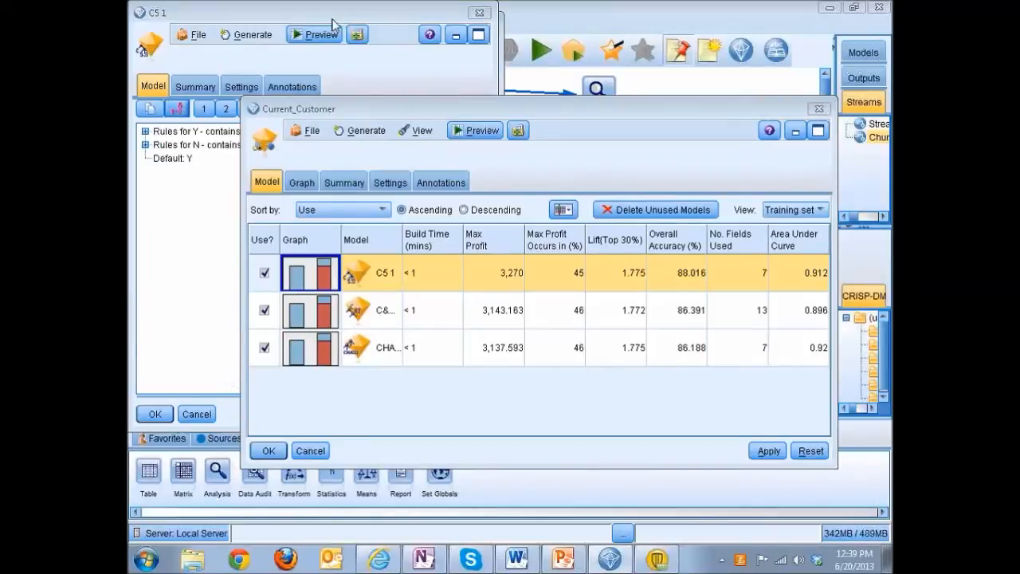
Move aside and close the Current_Customer model window, then expand and review the rules for N in the C5 1 details.
left_click_drag(478, 108, 630, 240)
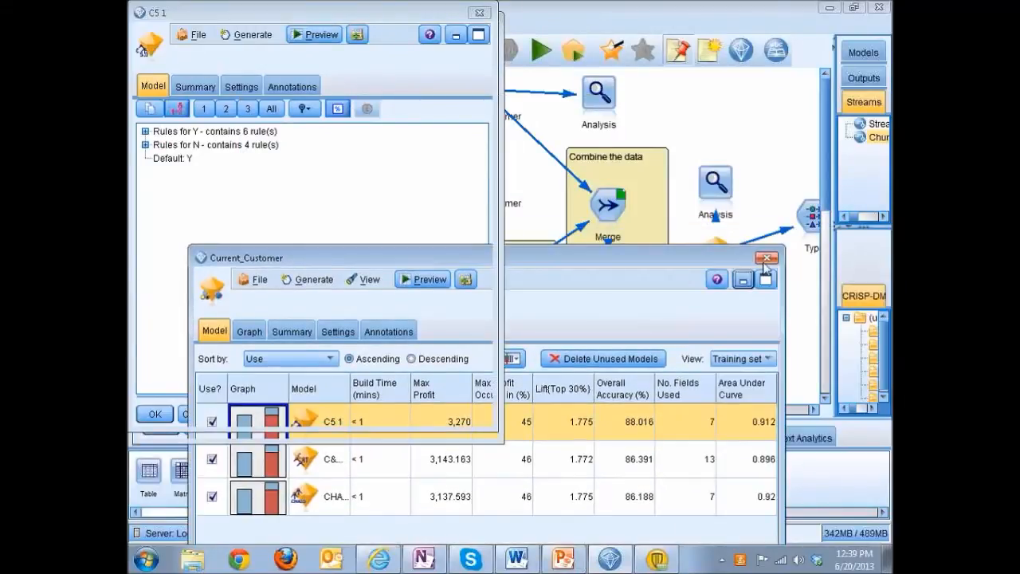
left_click(373, 245)
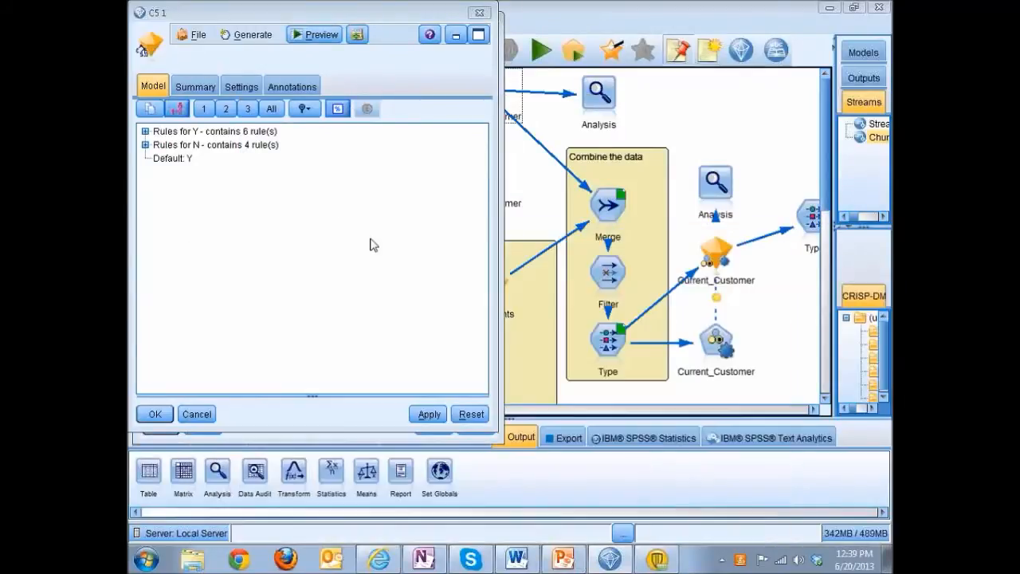
left_click(146, 146)
left_click(276, 116)
scroll(300, 256, "down", 10)
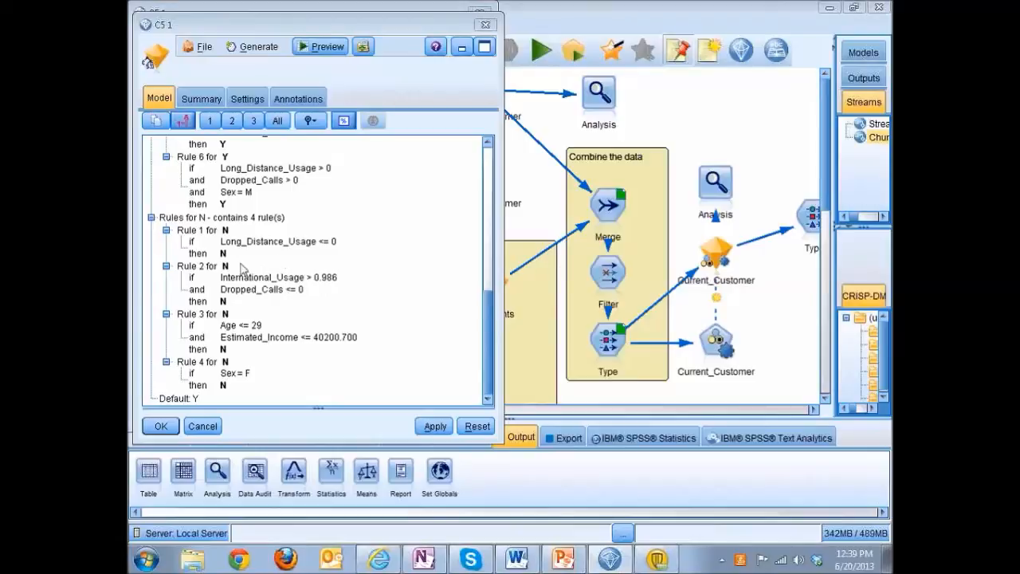
key("alt+Tab")
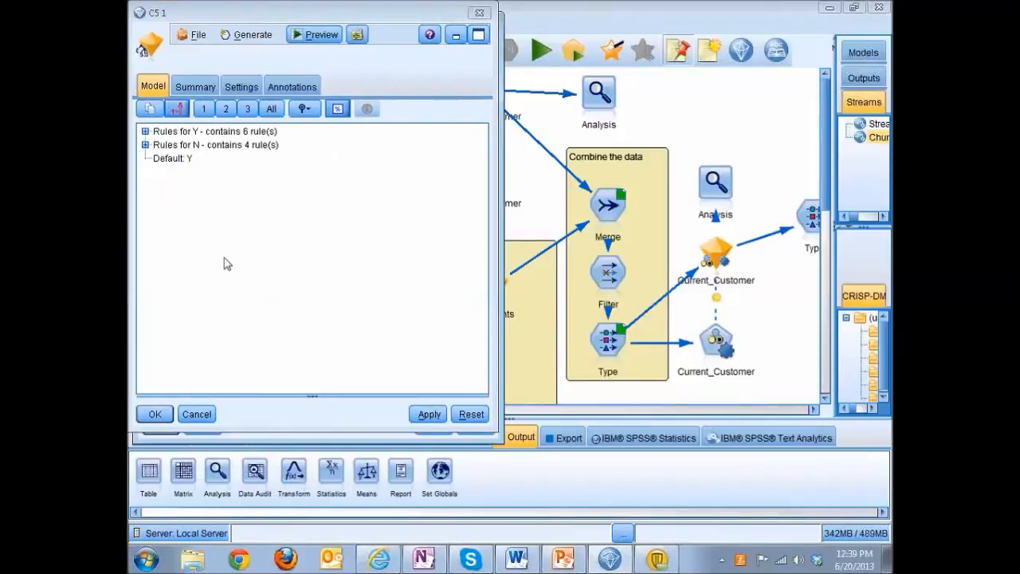
left_click(145, 144)
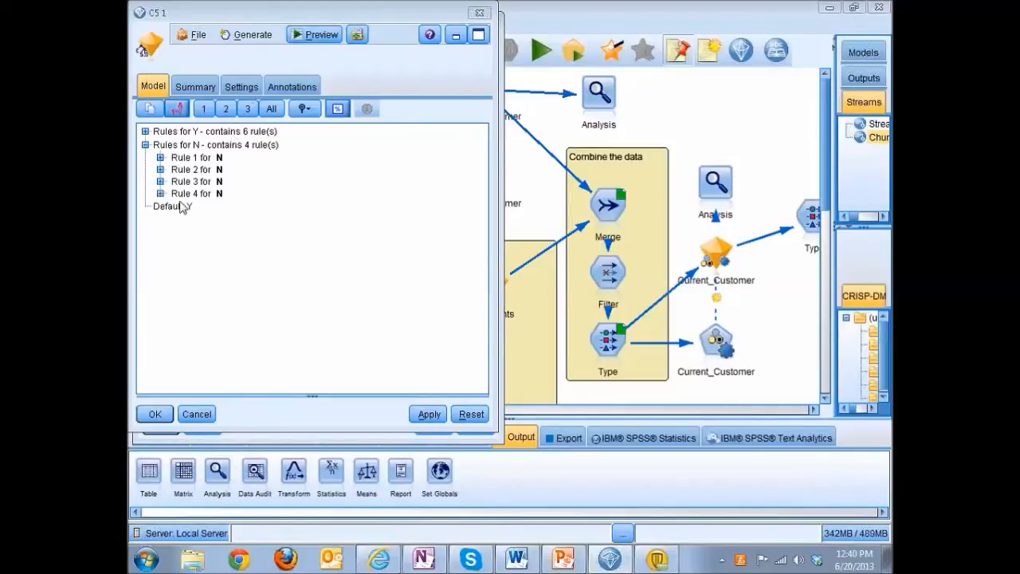
Separate the overlapping C5 1 detail windows and close all of them to return to the stream.
left_click_drag(280, 14, 291, 109)
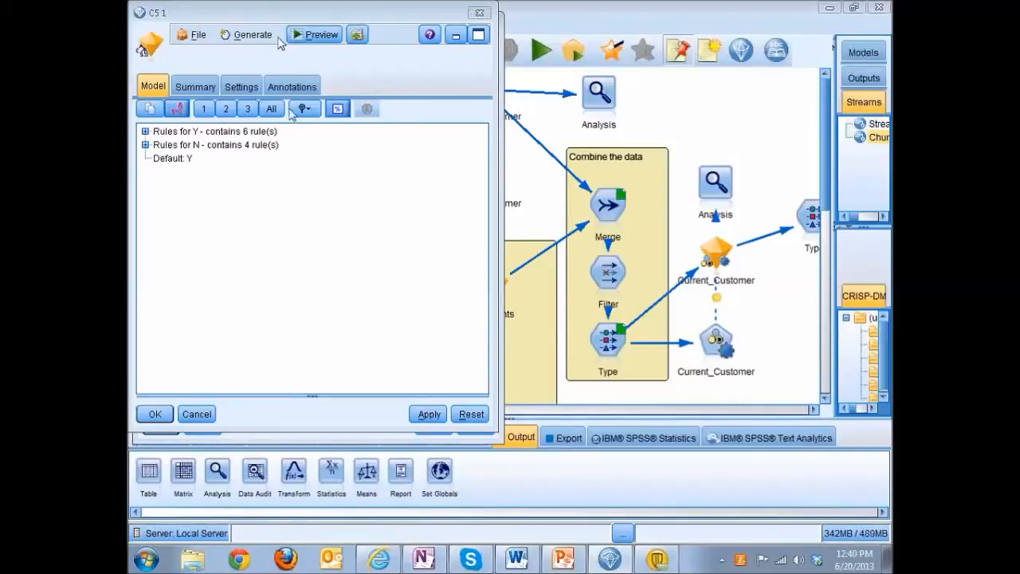
left_click_drag(360, 14, 426, 113)
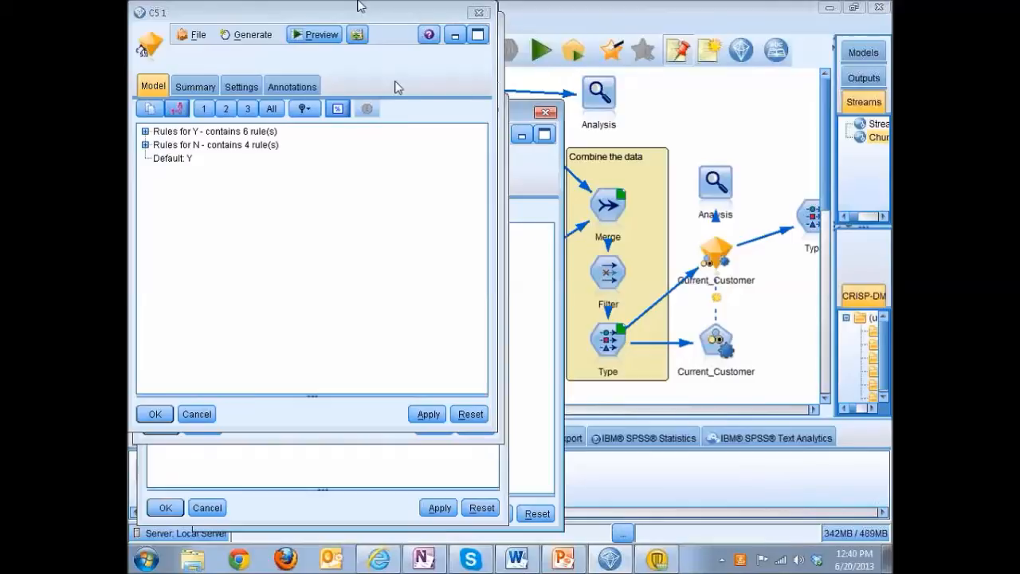
left_click(198, 12)
left_click_drag(225, 25, 234, 54)
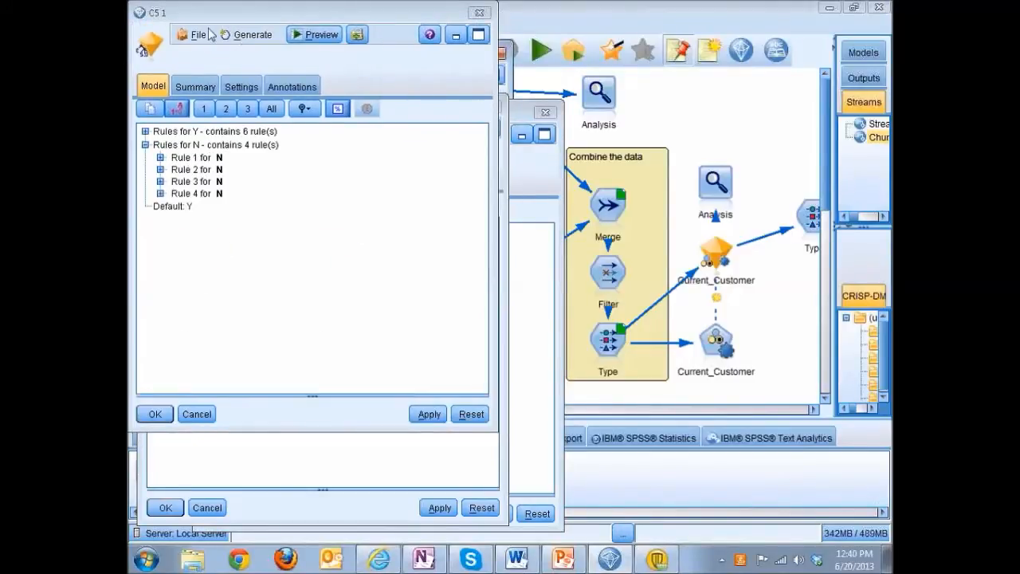
left_click_drag(218, 15, 228, 106)
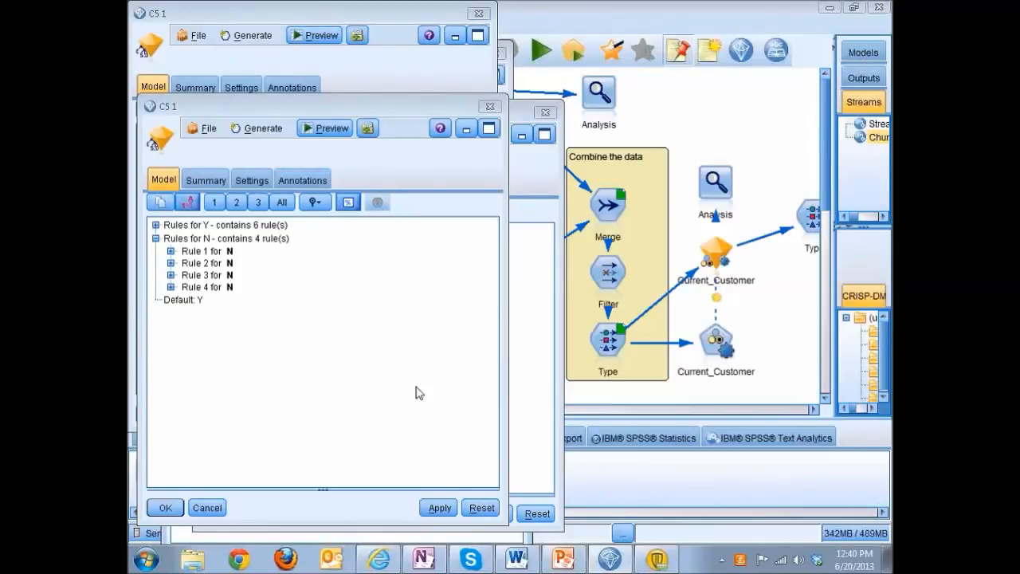
left_click(165, 508)
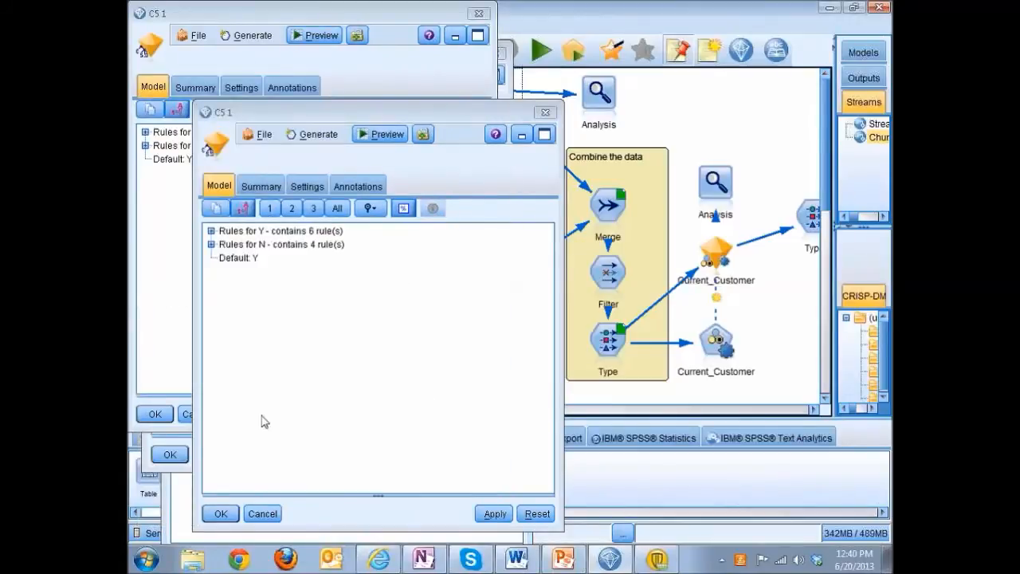
left_click(221, 514)
left_click(153, 415)
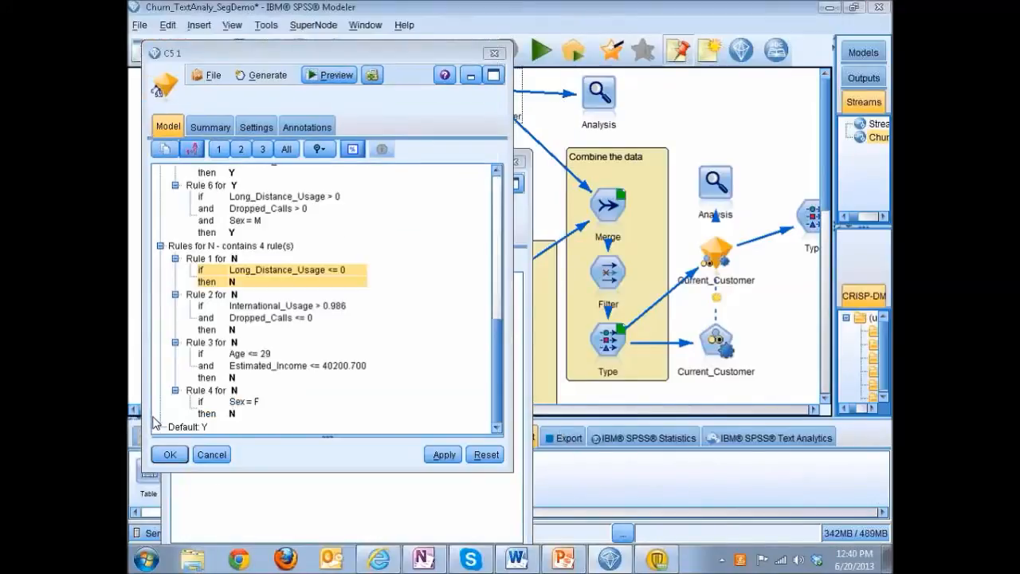
left_click(176, 456)
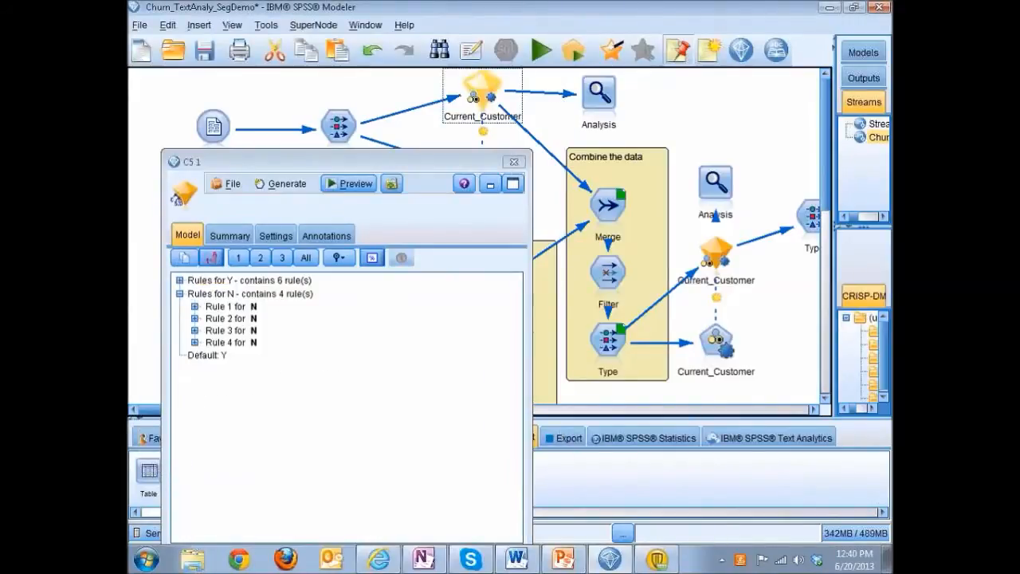
left_click(514, 163)
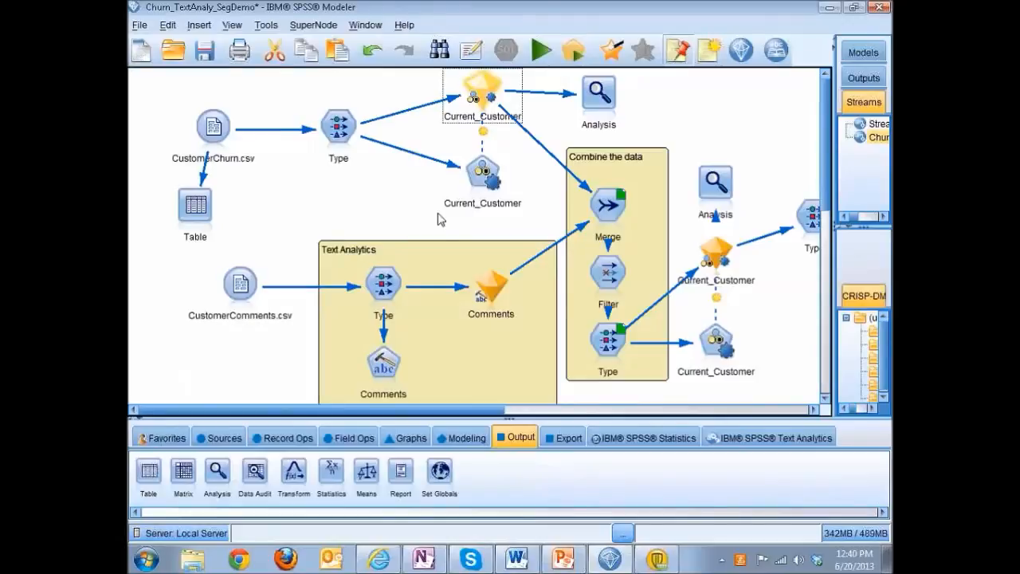
Run the Analysis node attached to the upper Current_Customer model, review its correct and wrong predictions, and close the results.
left_click(595, 116)
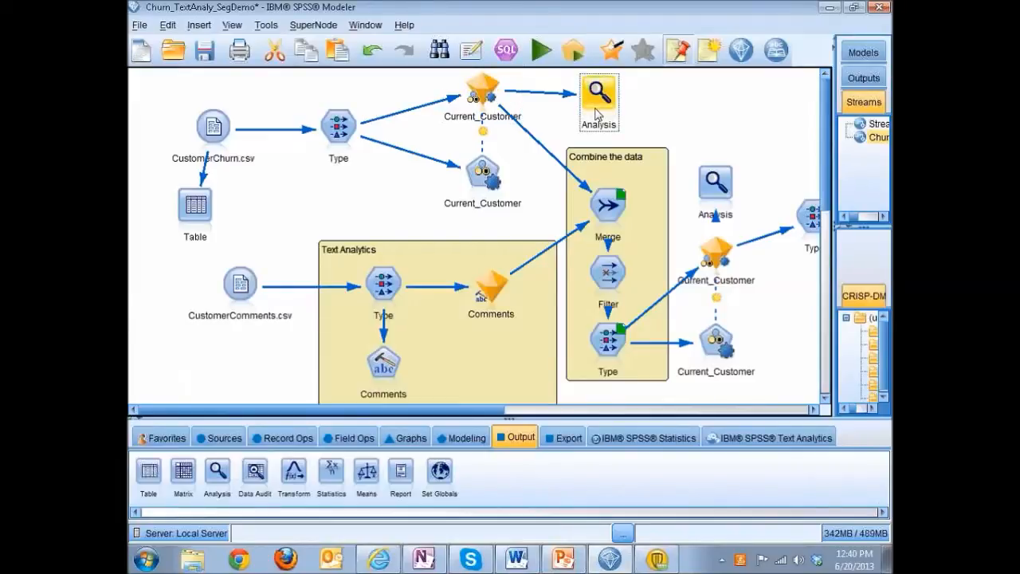
double_click(598, 114)
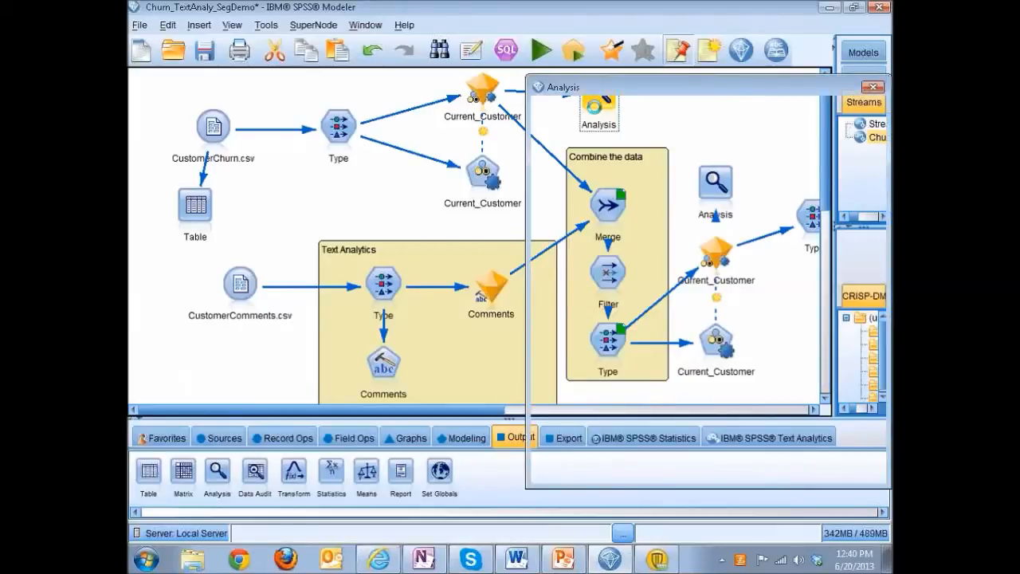
left_click_drag(701, 94, 399, 83)
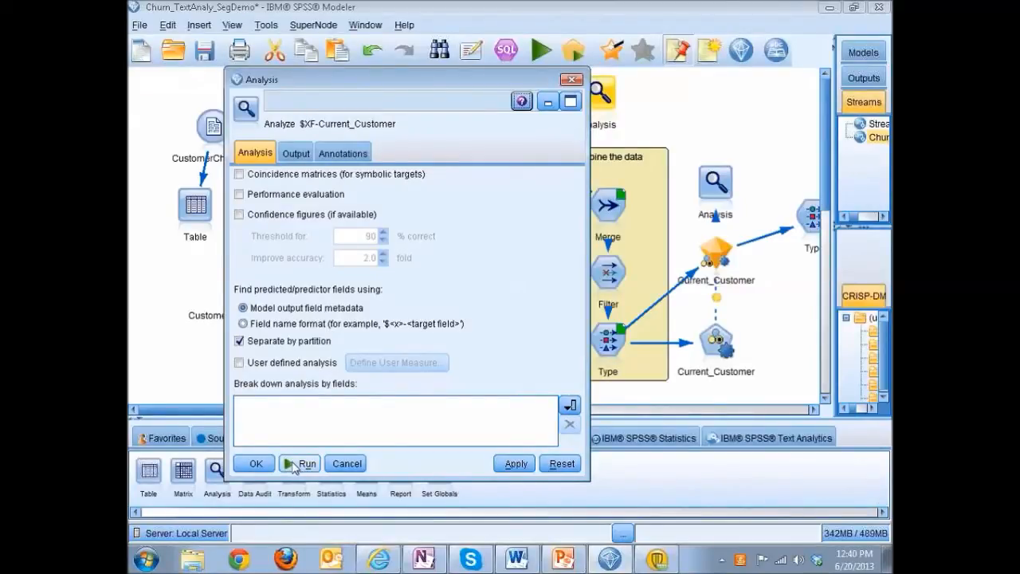
left_click(299, 464)
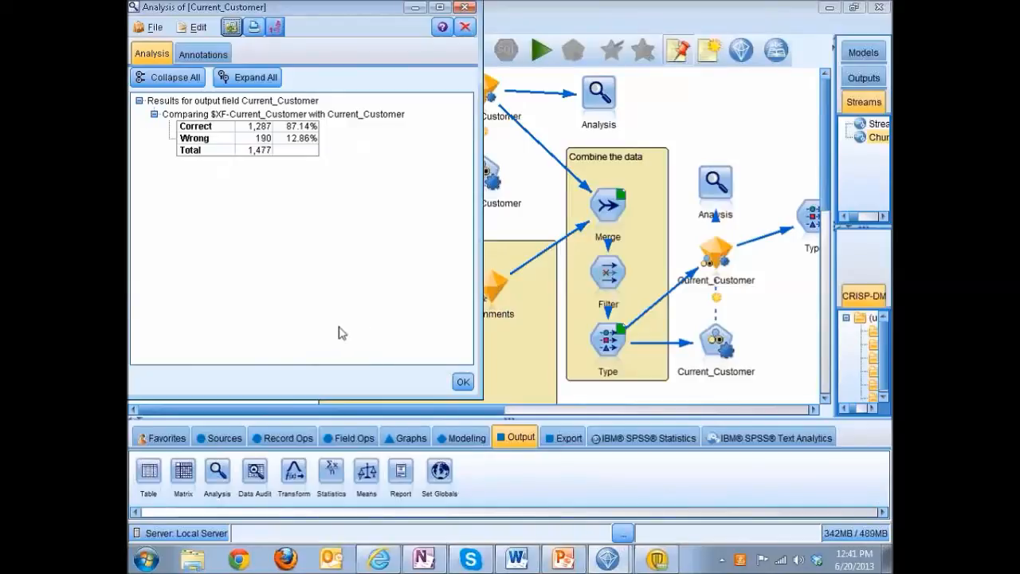
left_click(460, 383)
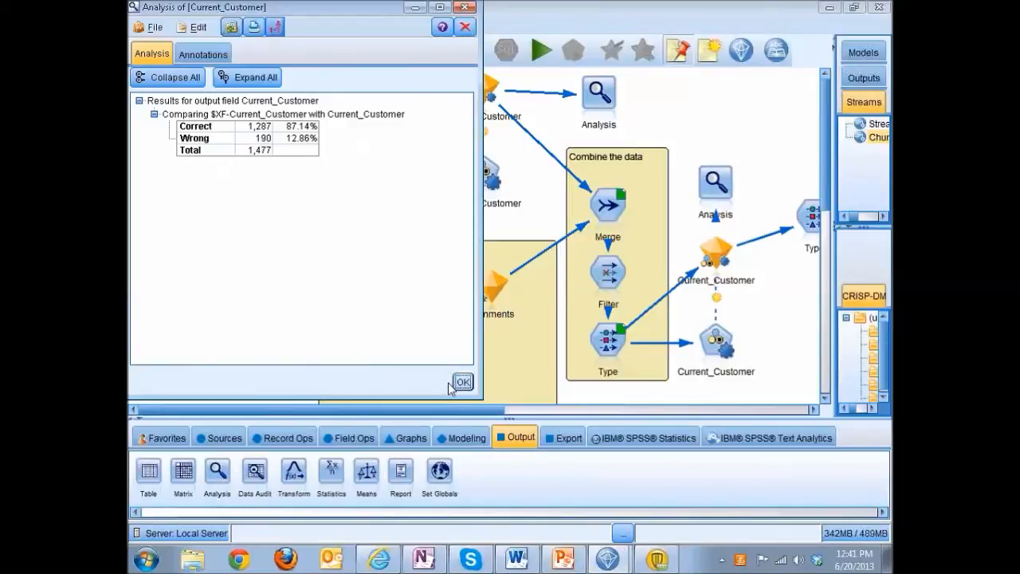
left_click(460, 384)
left_click(461, 384)
left_click(462, 383)
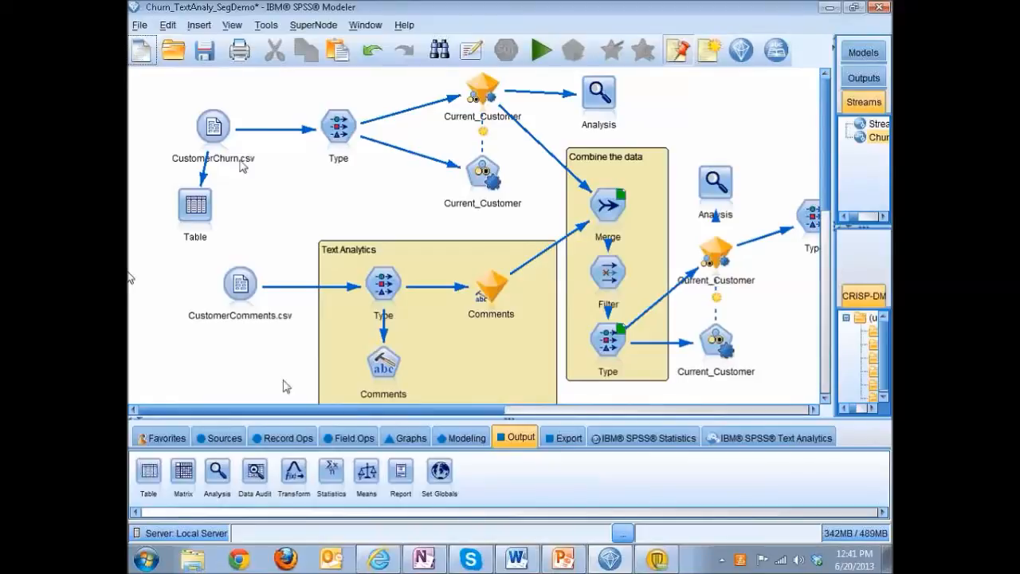
Attach a Table node to the CustomerComments.csv source and place it directly below that source.
left_click(240, 284)
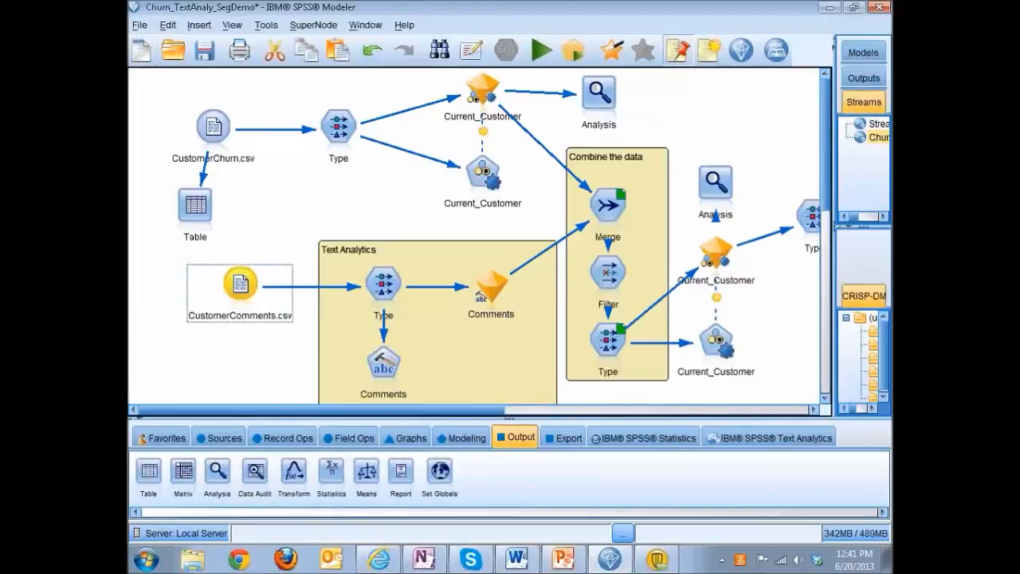
left_click(155, 475)
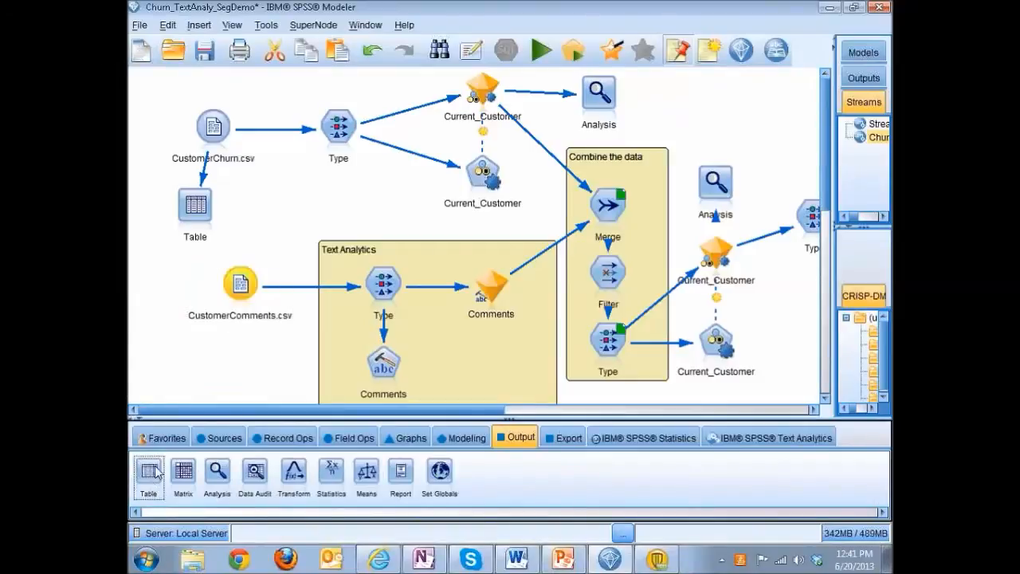
double_click(149, 472)
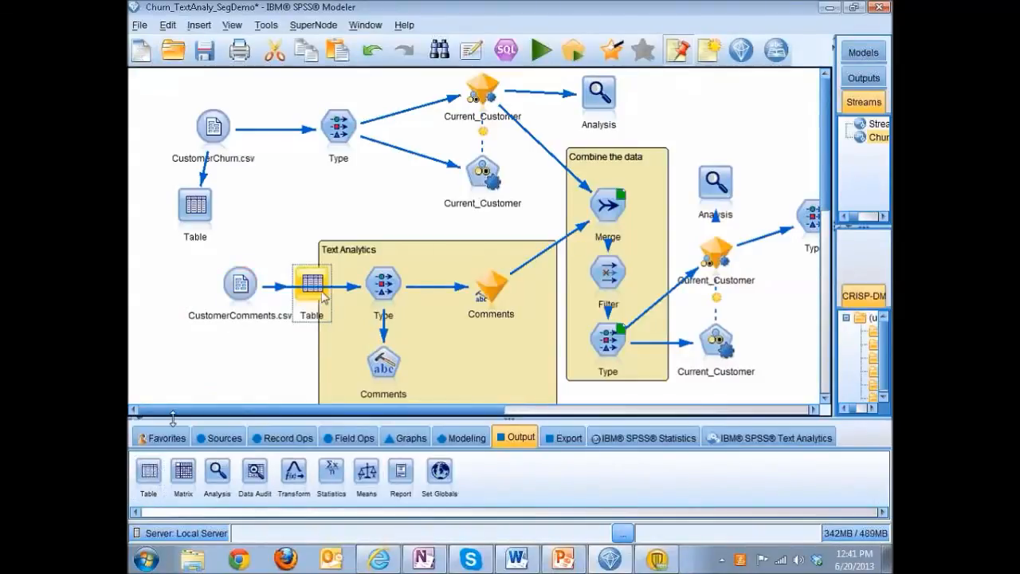
left_click_drag(322, 292, 247, 355)
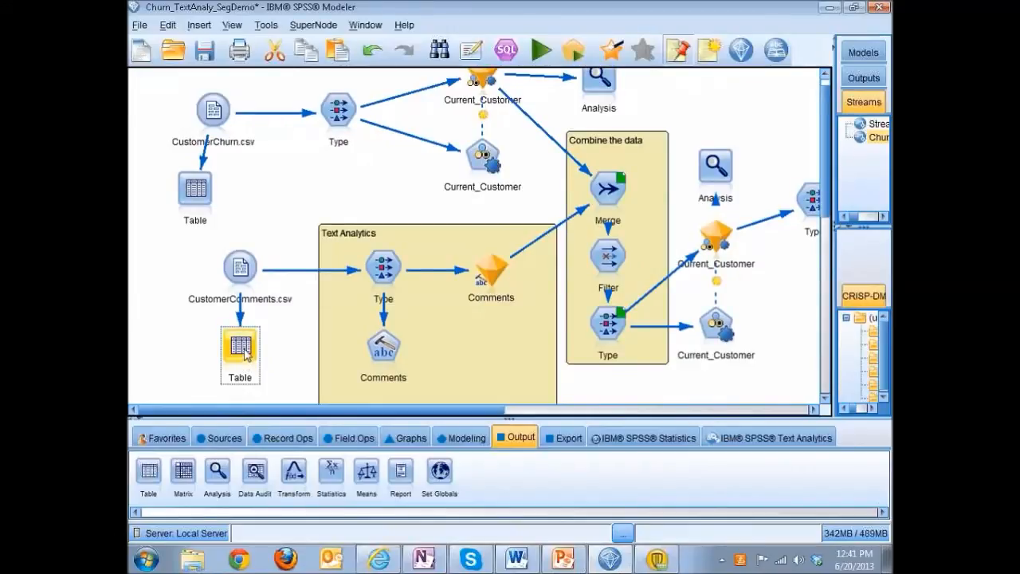
Run the Table node below CustomerComments.csv, widen the id column, read through the customer comments, and close the table.
double_click(243, 350)
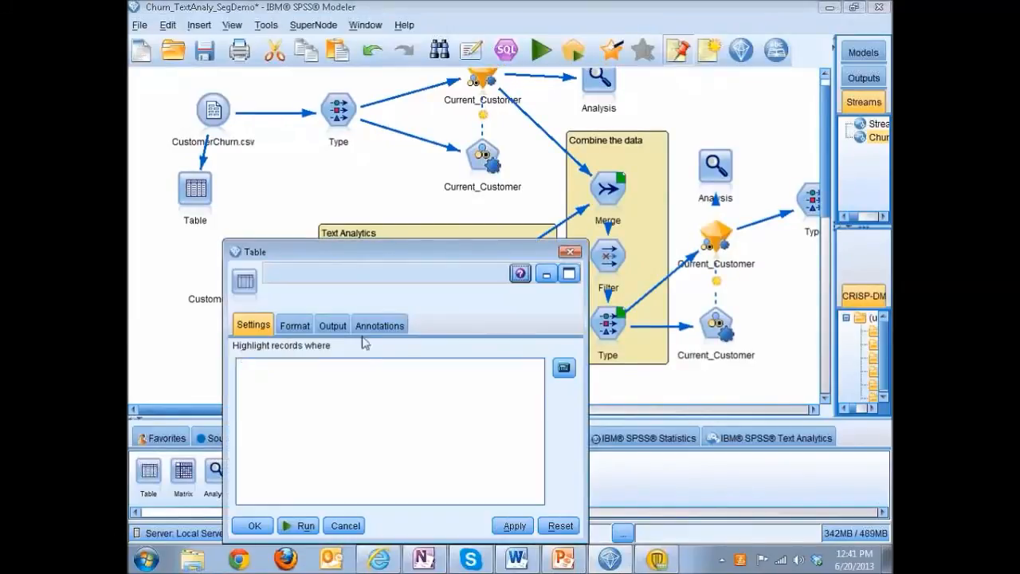
left_click(303, 526)
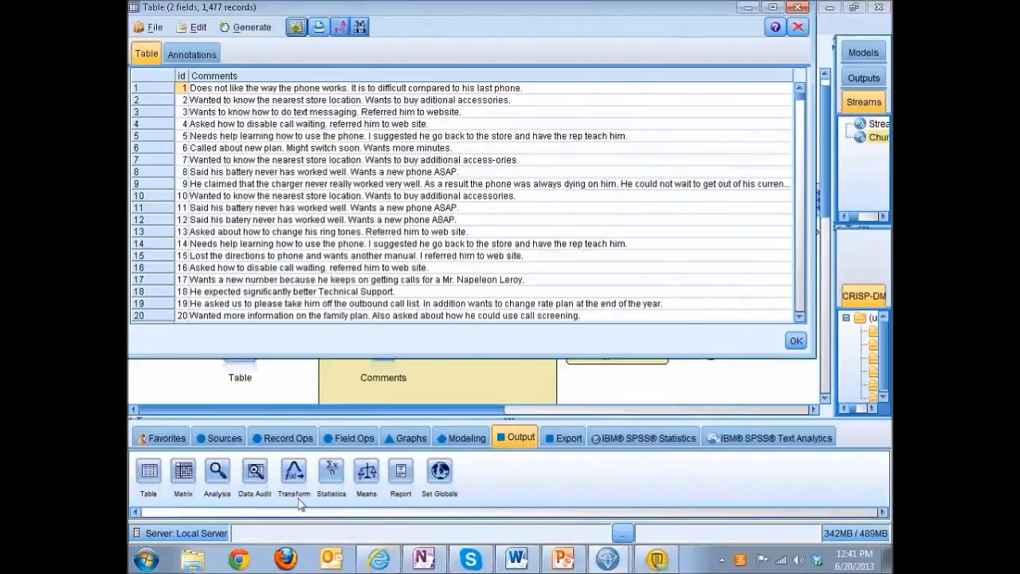
scroll(454, 232, "down", 2)
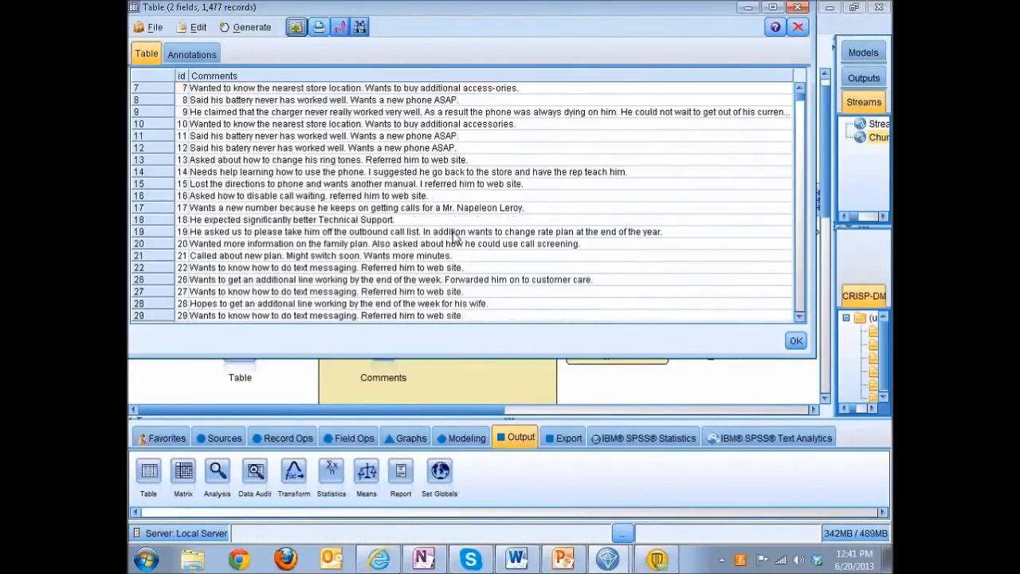
scroll(454, 236, "down", 4)
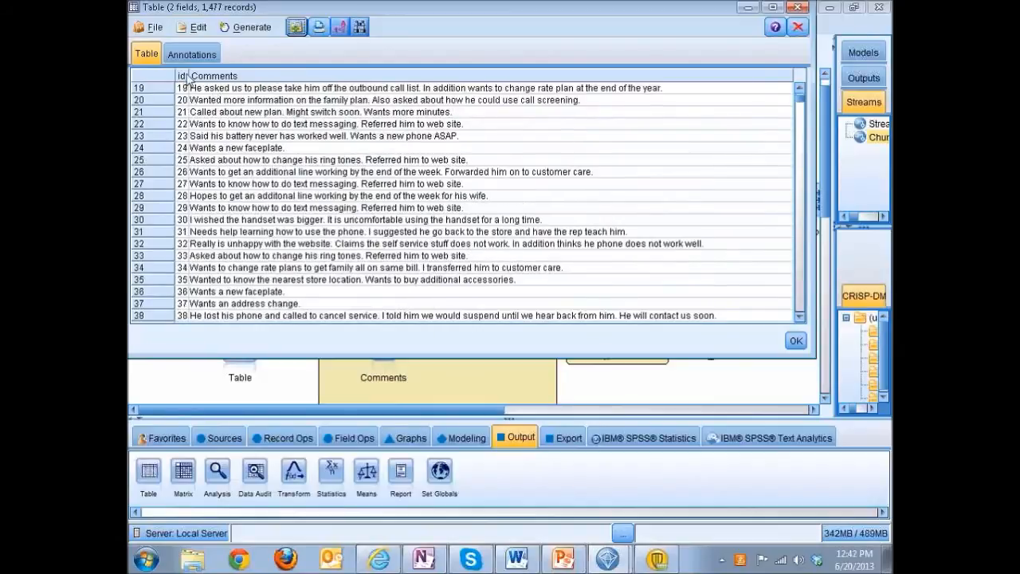
left_click_drag(190, 75, 225, 75)
scroll(526, 186, "down", 11)
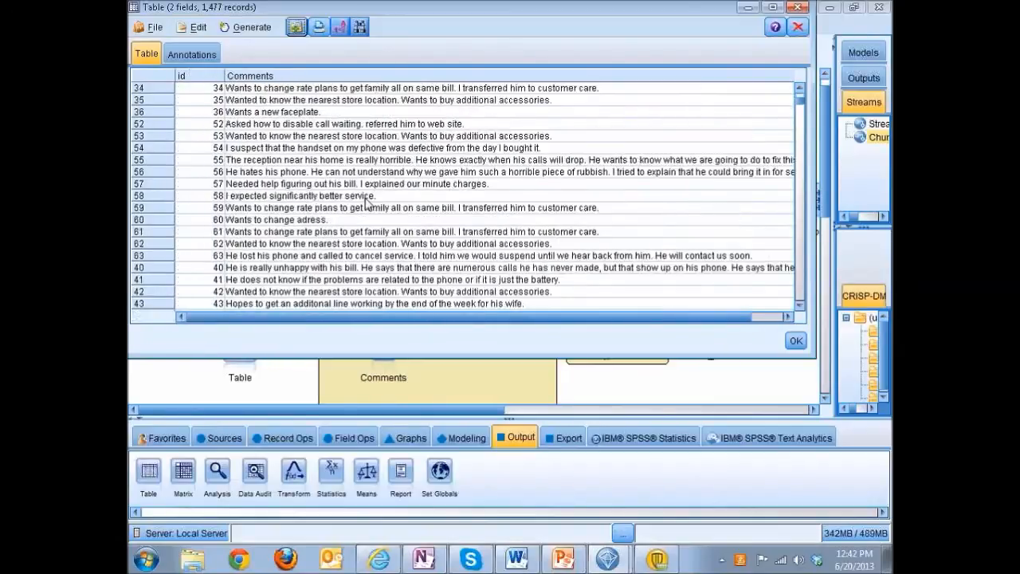
left_click_drag(801, 108, 802, 120)
scroll(557, 188, "up", 4)
scroll(557, 188, "up", 5)
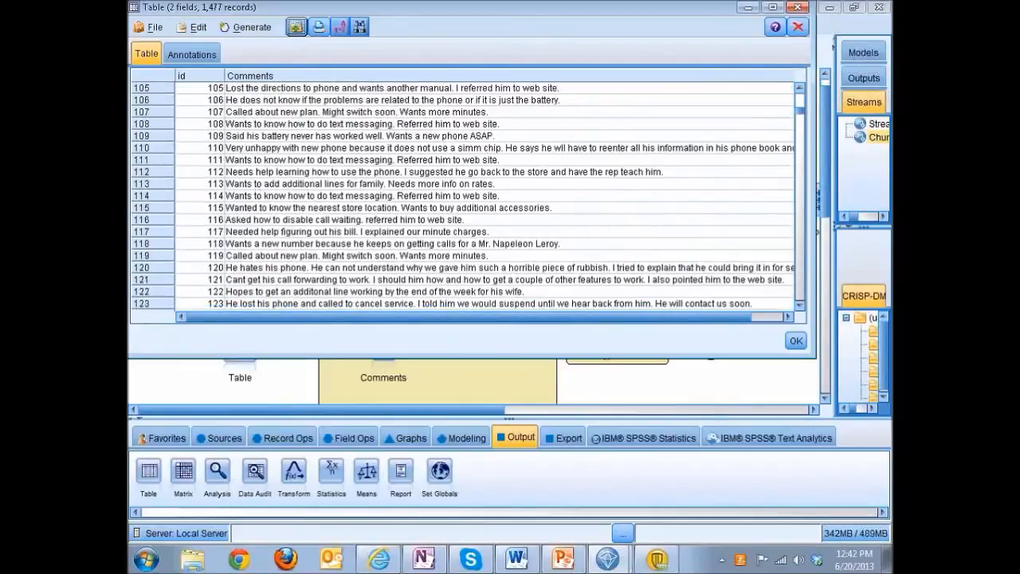
scroll(206, 241, "down", 1)
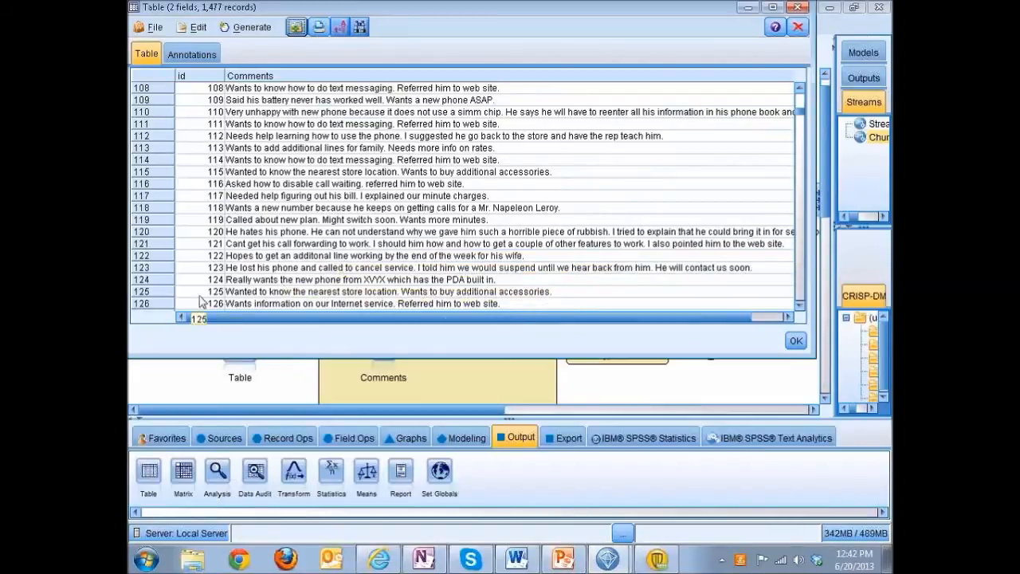
scroll(207, 311, "down", 1)
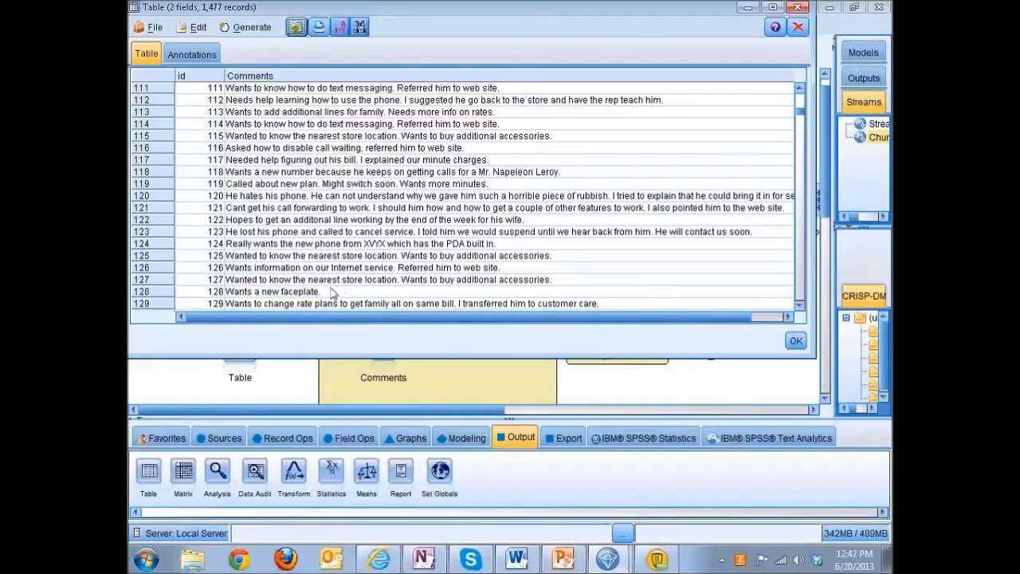
left_click(797, 8)
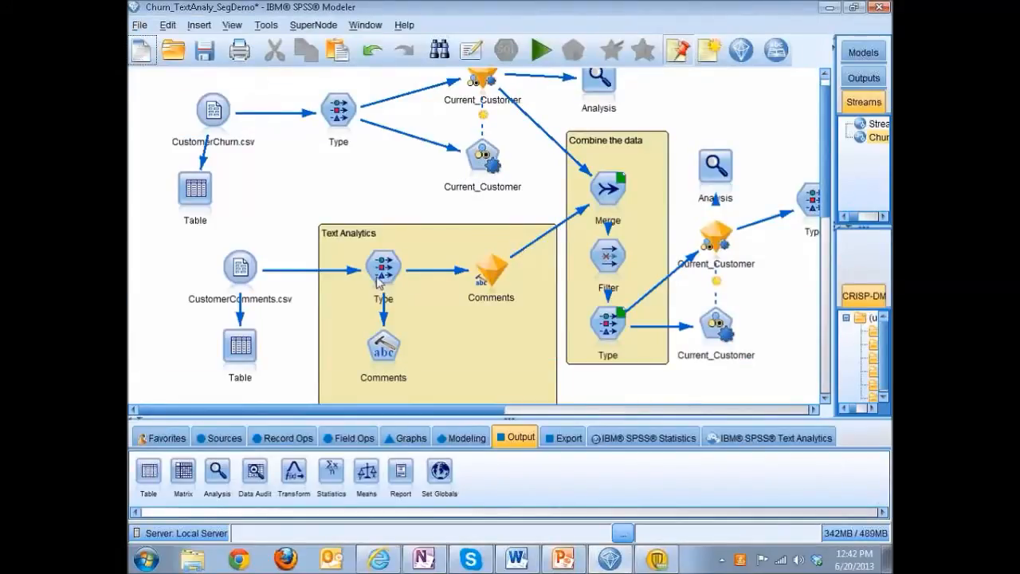
Open the Comments text mining node in the Text Analytics area and review its field settings and model settings.
left_click(383, 349)
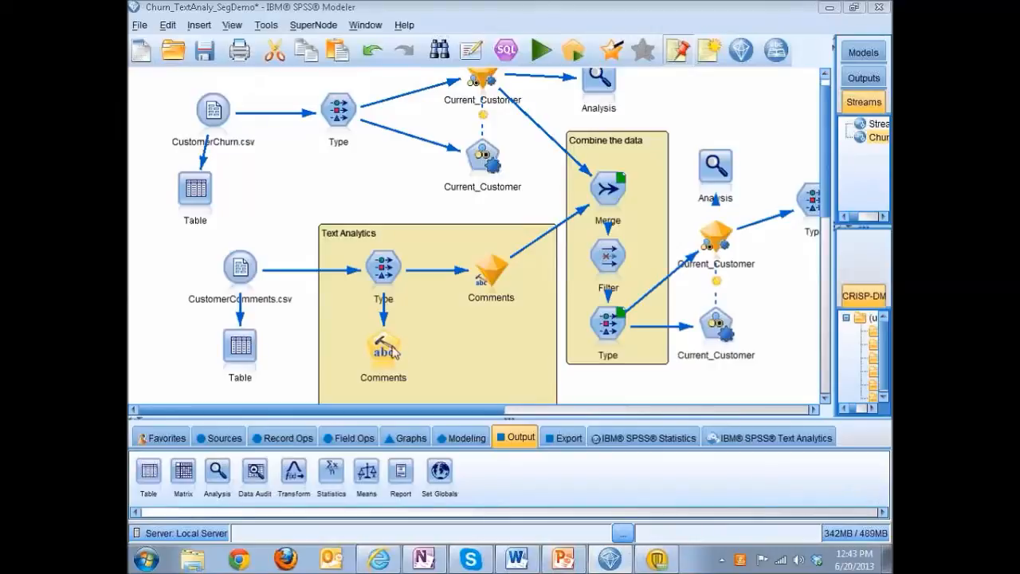
double_click(390, 351)
left_click_drag(616, 105, 487, 87)
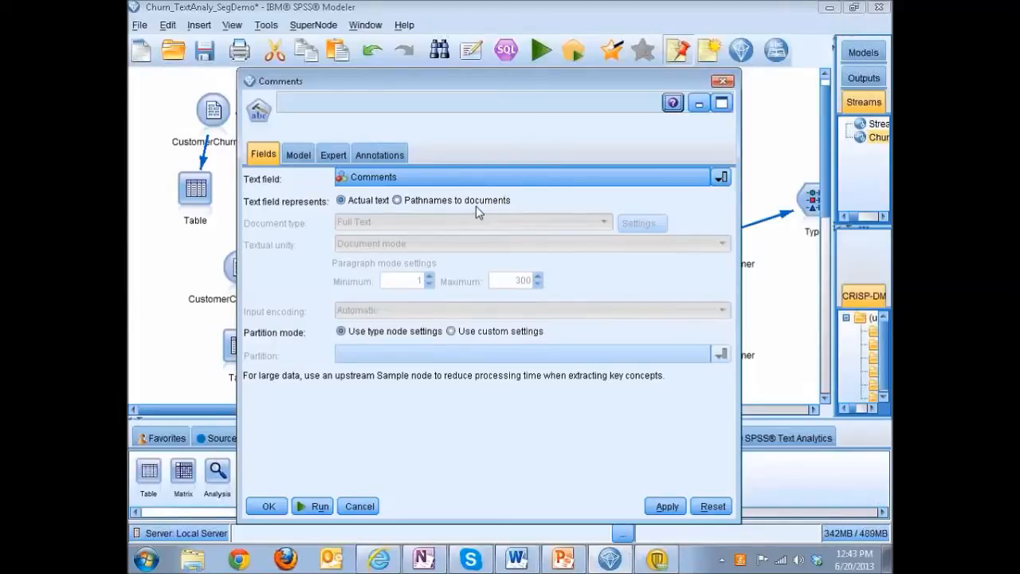
left_click(301, 157)
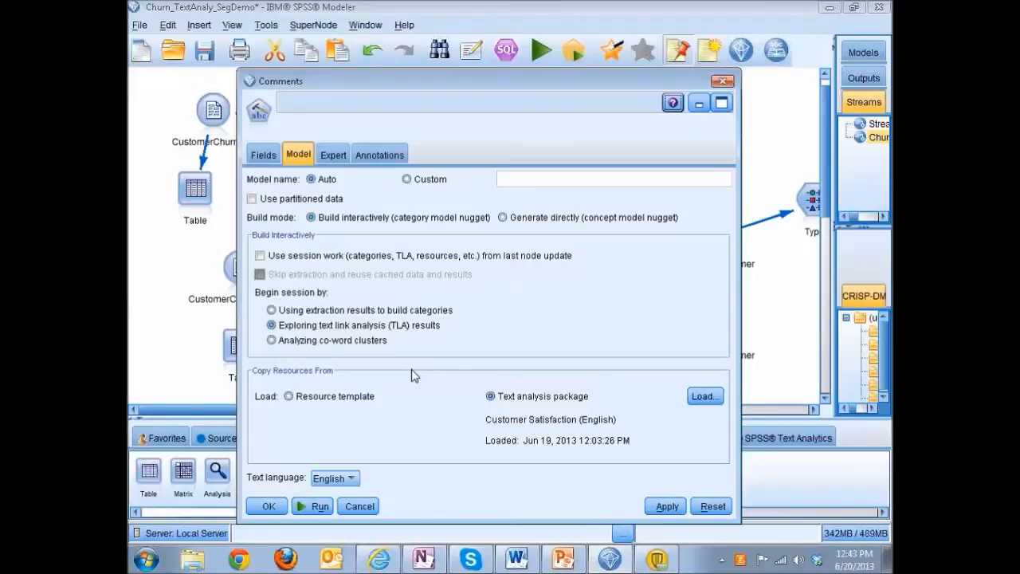
Load the Customer_Satisfaction.tap text analysis package with the Mixed Opinions category set into the Comments node, run it, and open the interactive session.
left_click(704, 397)
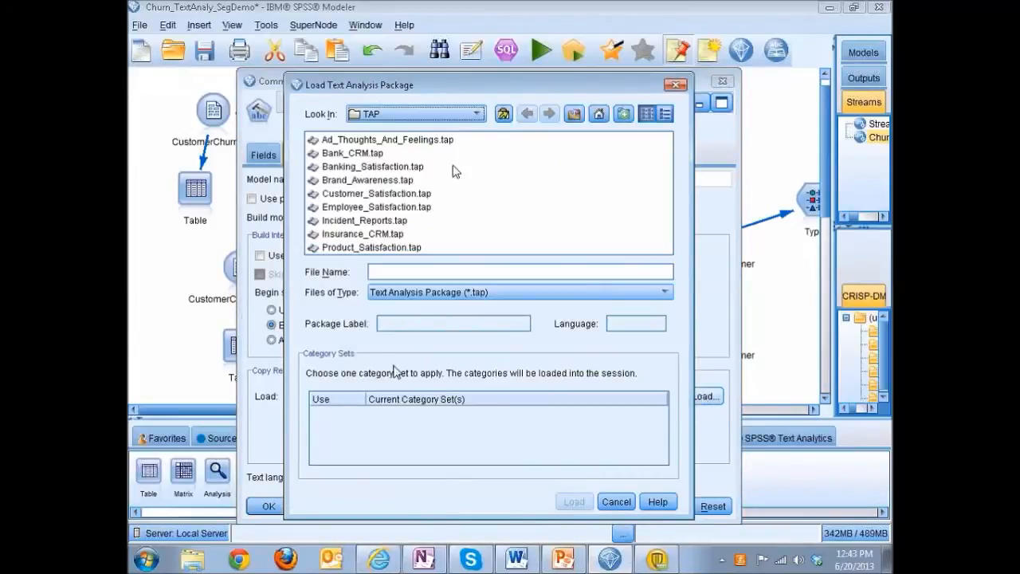
left_click(364, 196)
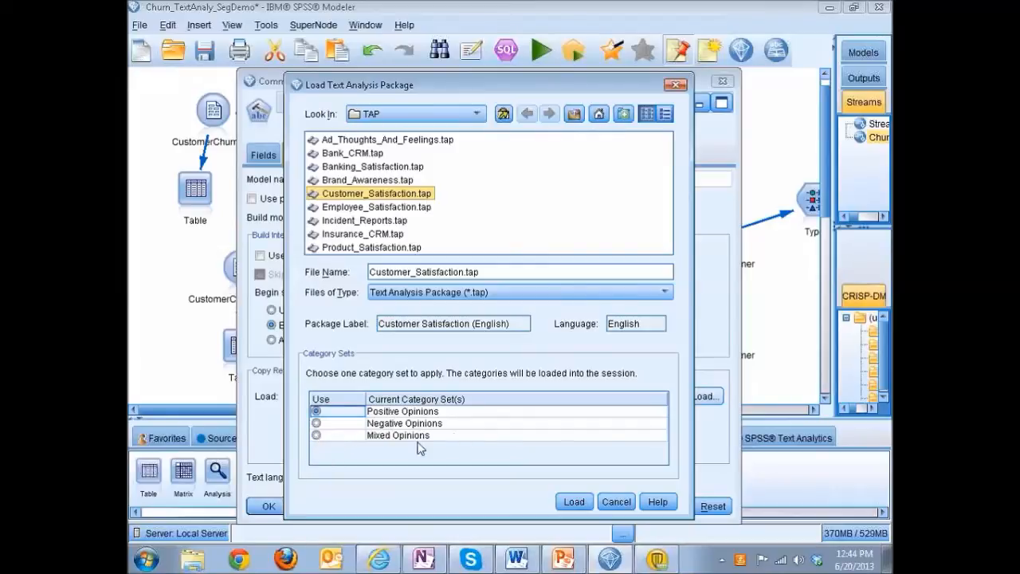
left_click(317, 435)
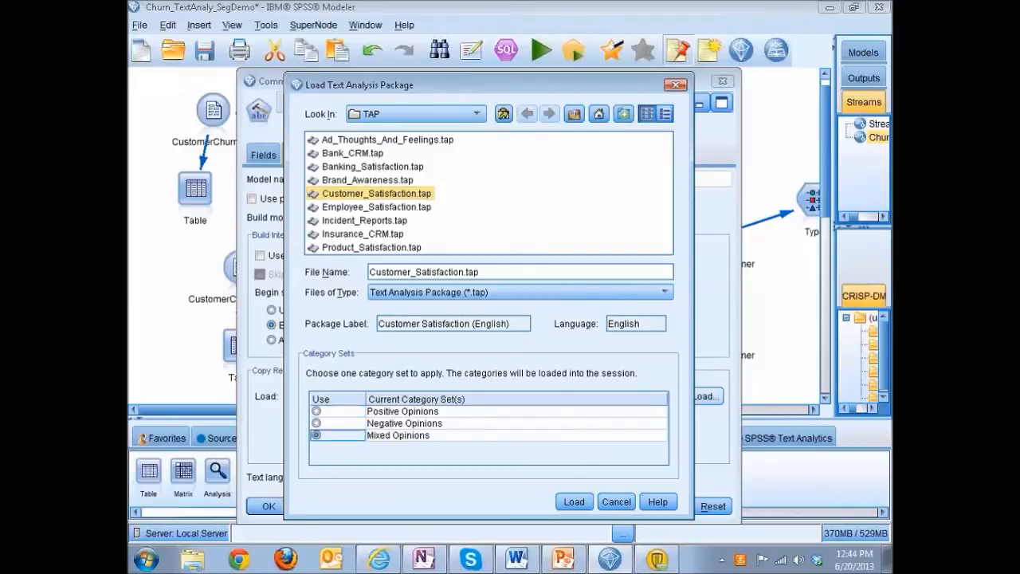
left_click(580, 504)
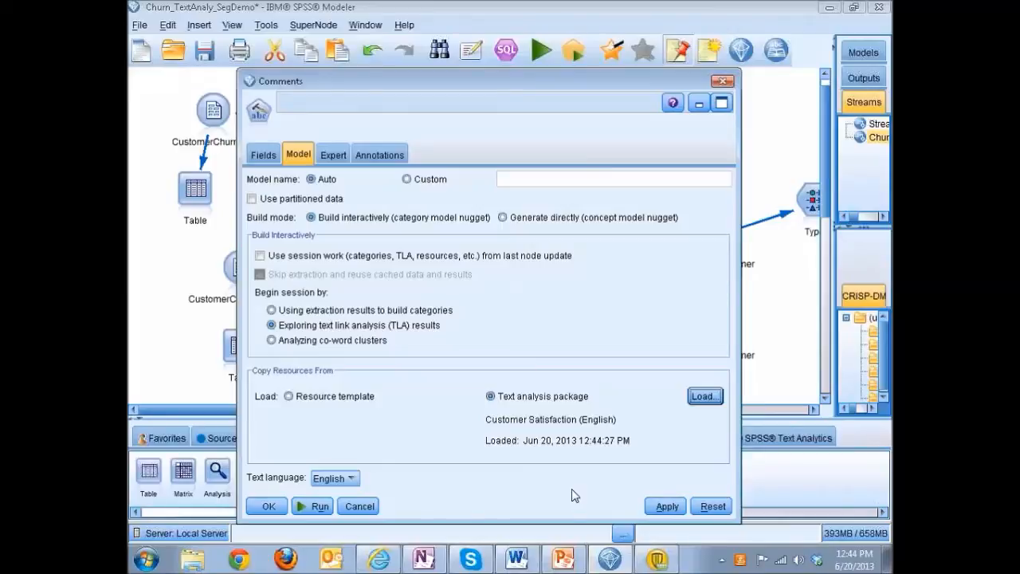
left_click(323, 508)
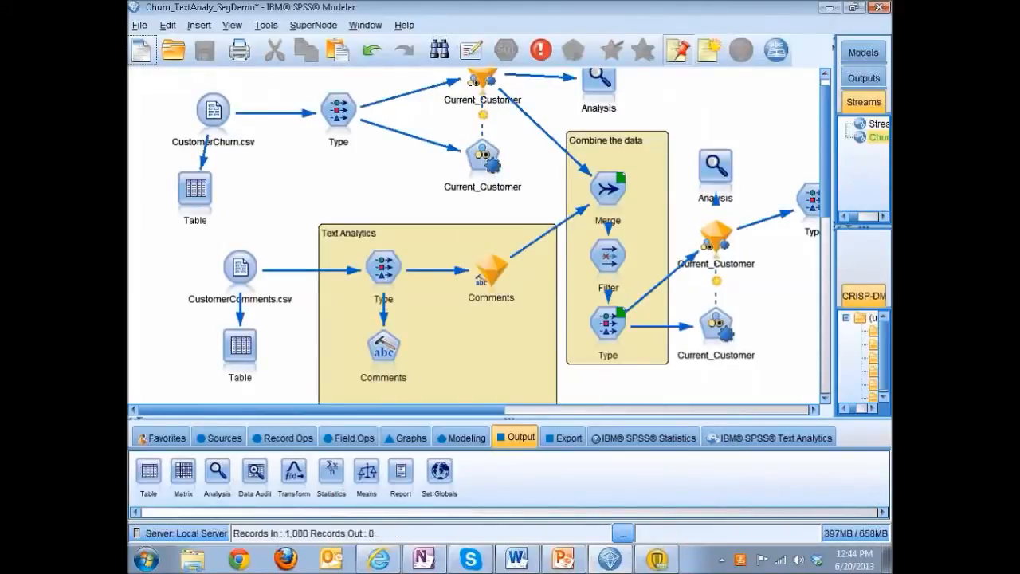
double_click(383, 374)
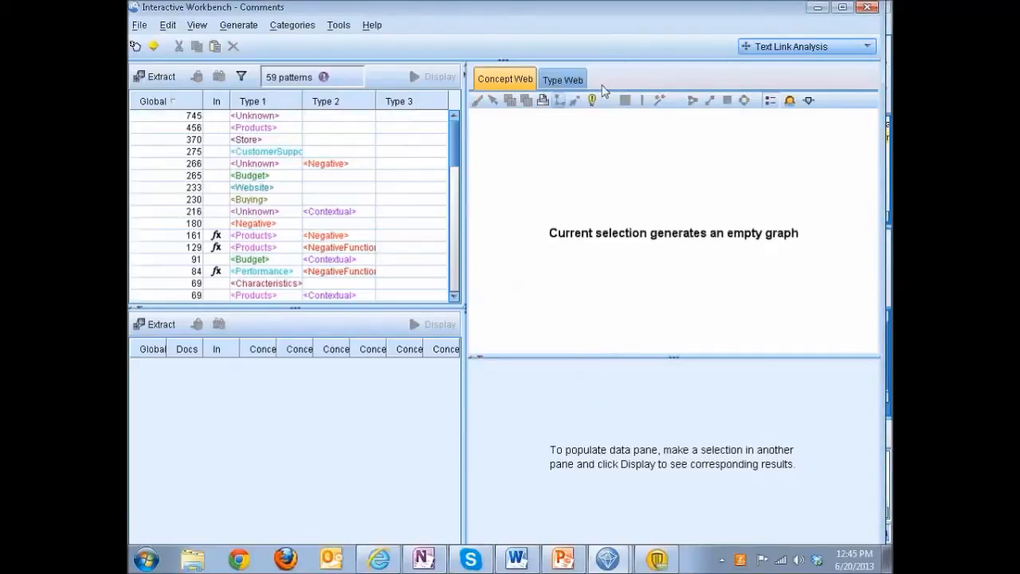
Switch the workbench to the Resource Editor, widen the library tree, and expand the Opinions Library to review its types.
left_click(806, 50)
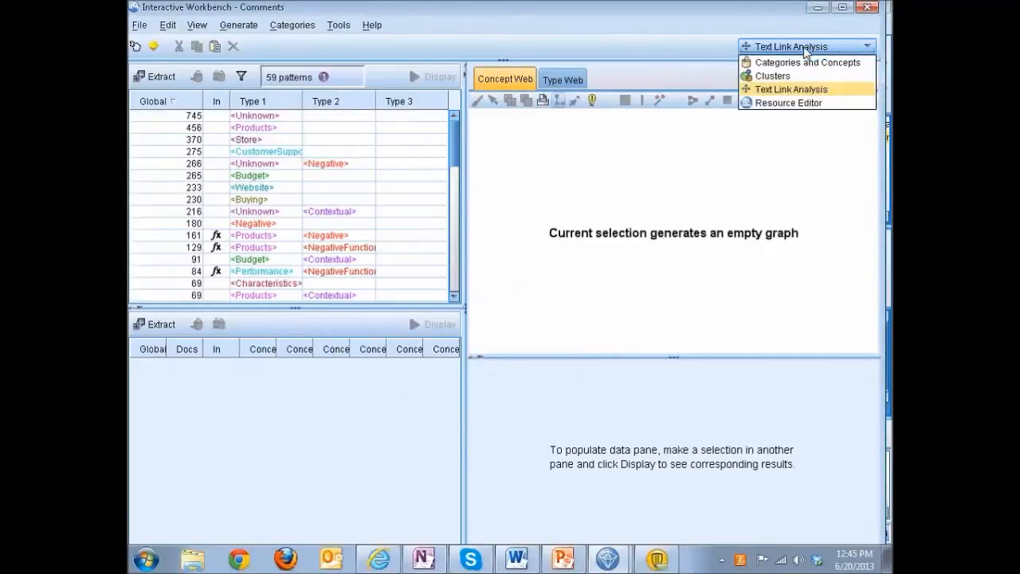
left_click(788, 103)
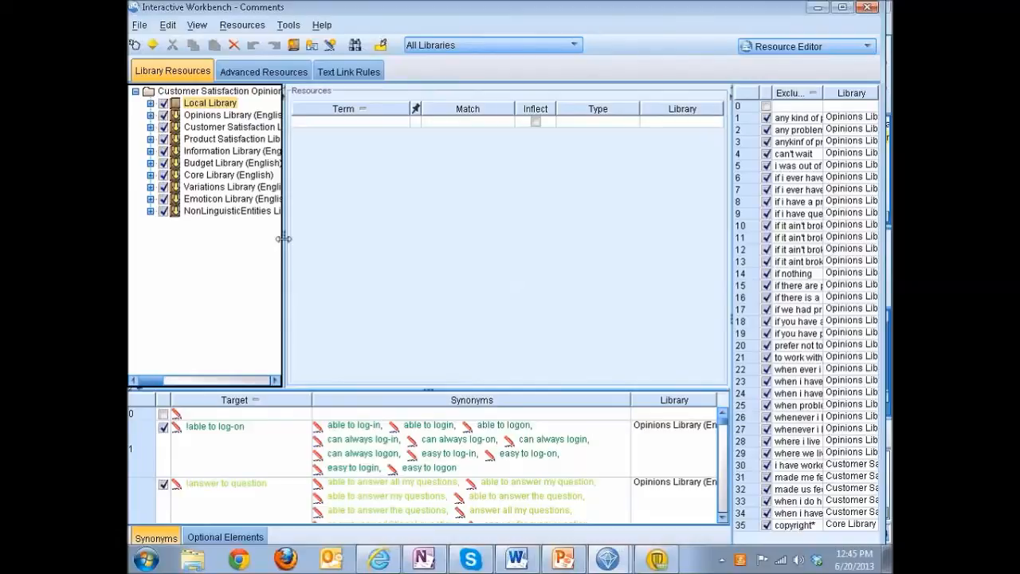
left_click_drag(284, 239, 345, 233)
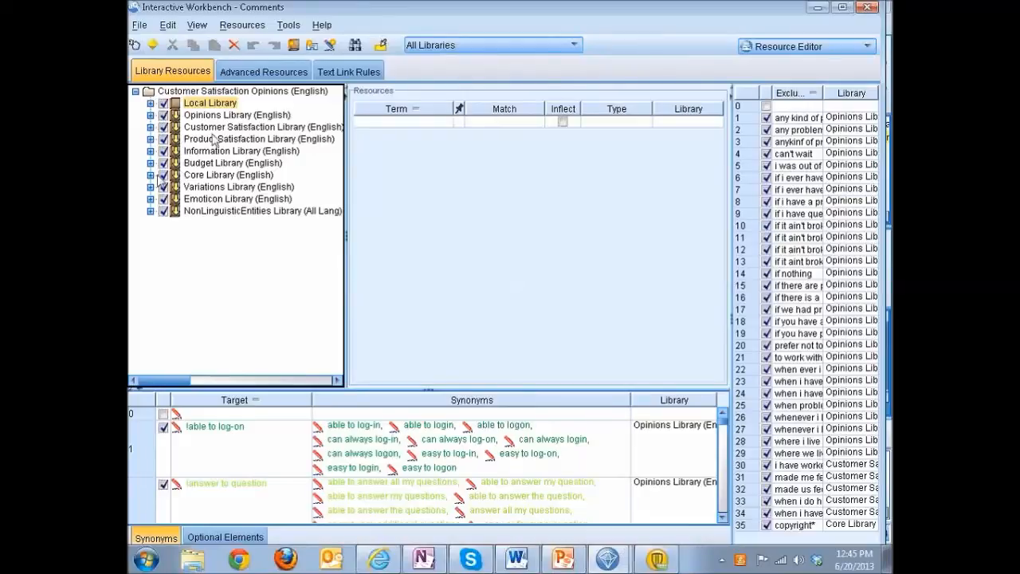
left_click(150, 115)
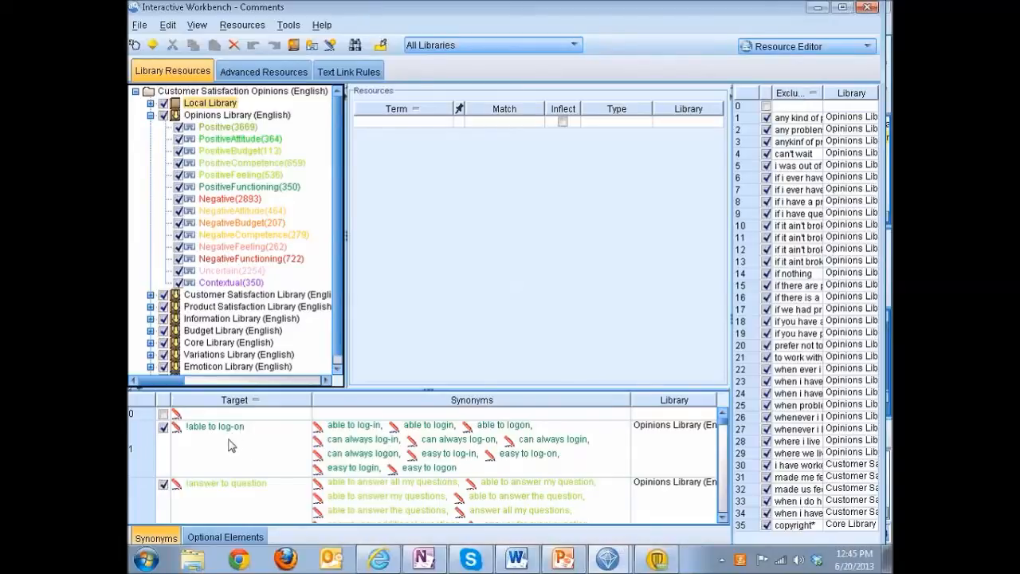
Sort the synonym targets and the Negative type's terms in descending order, and examine the entry "wrong" in both lists.
left_click(250, 403)
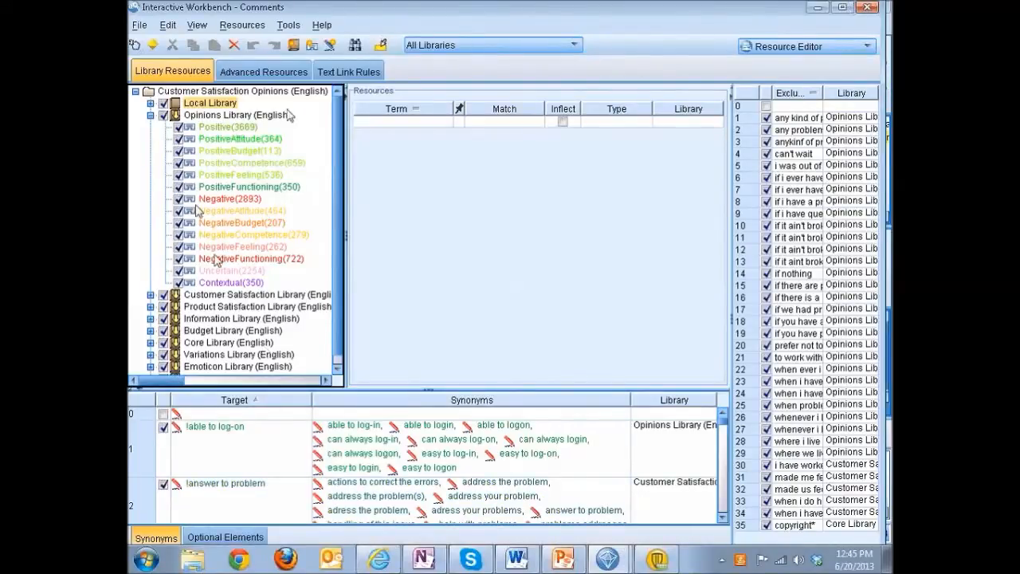
left_click(238, 403)
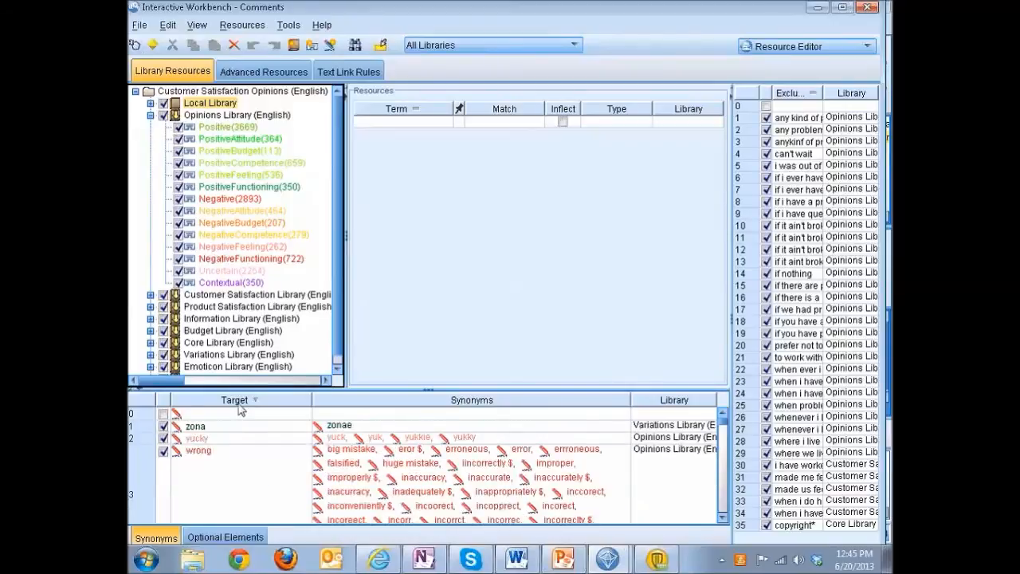
left_click(231, 476)
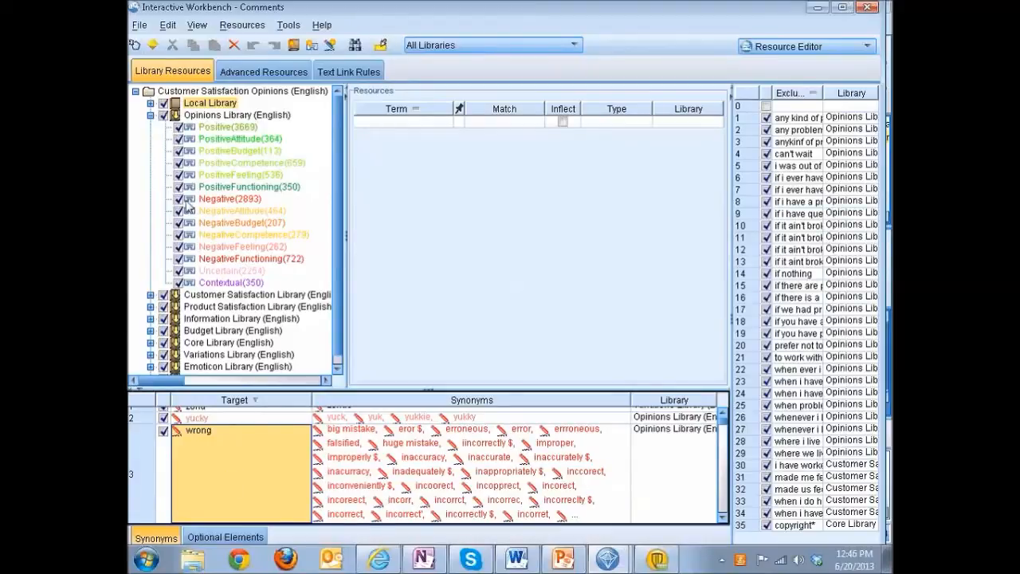
left_click(217, 204)
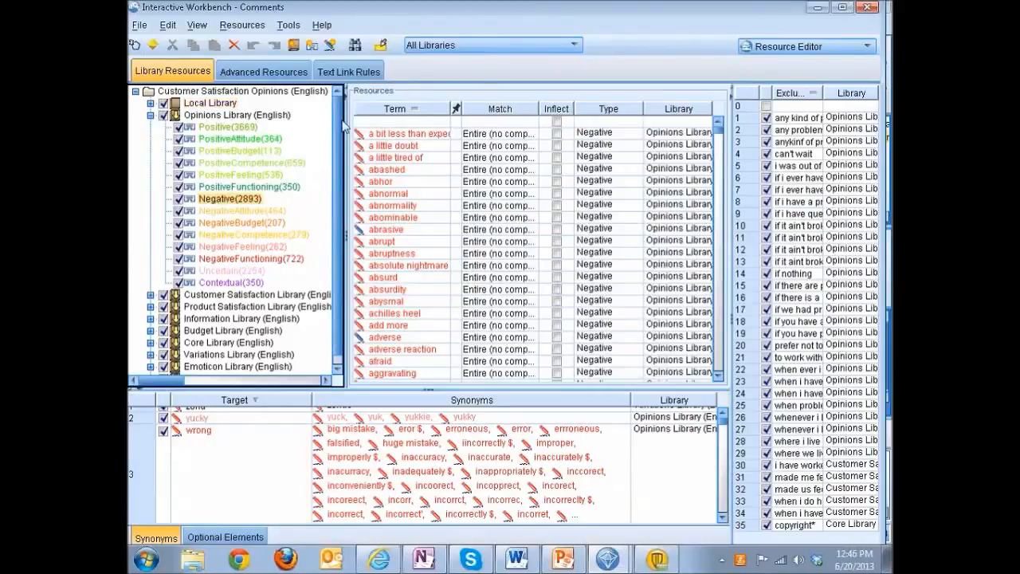
left_click(402, 109)
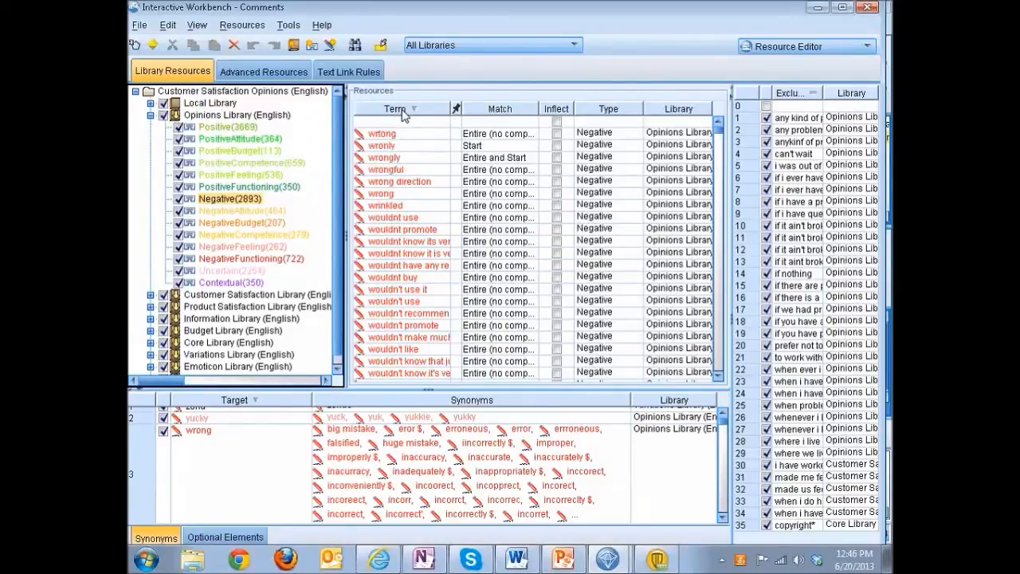
left_click(388, 193)
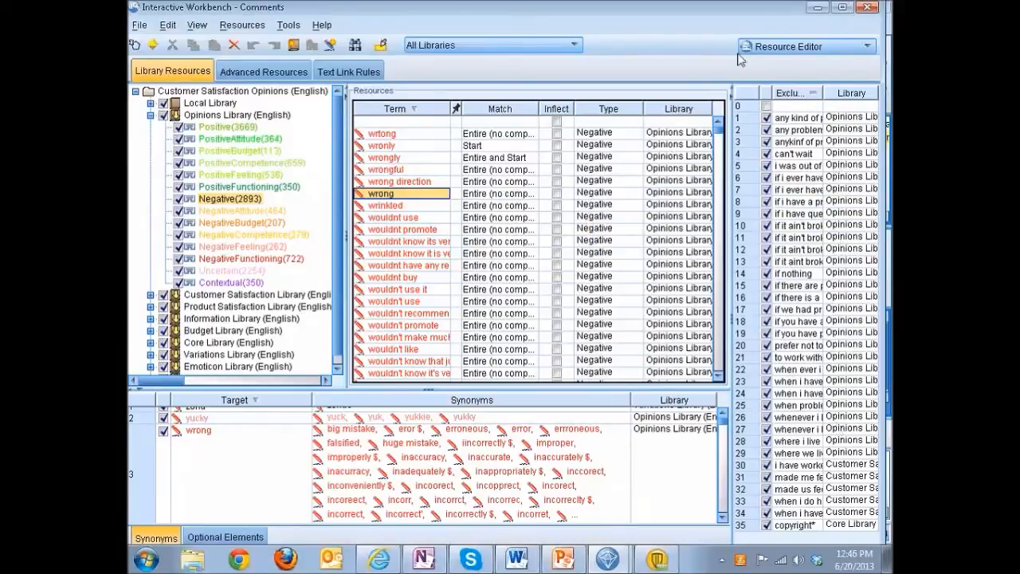
Switch to the Categories and Concepts view and sort the extracted concepts by name in descending order.
left_click(772, 48)
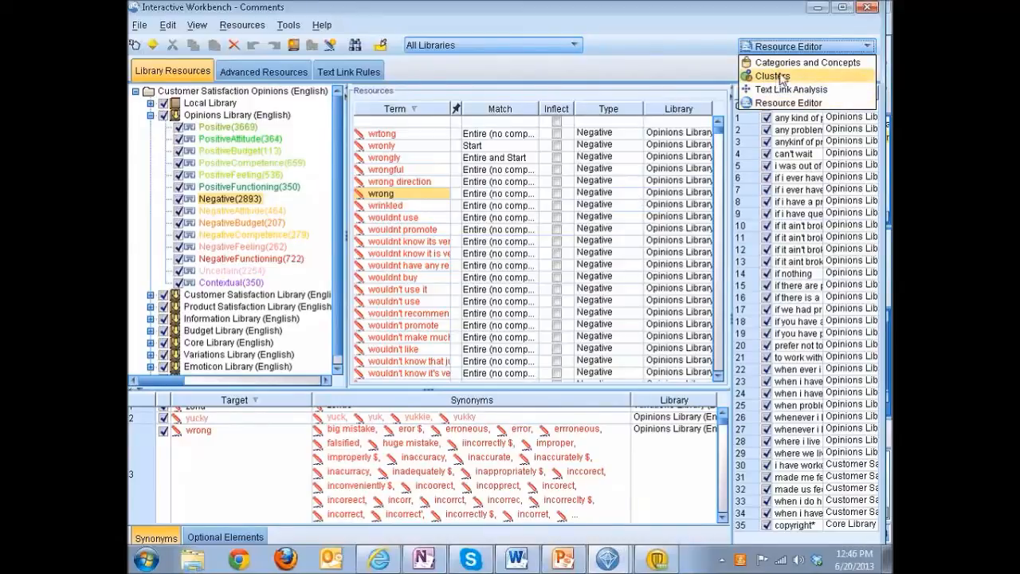
left_click(807, 64)
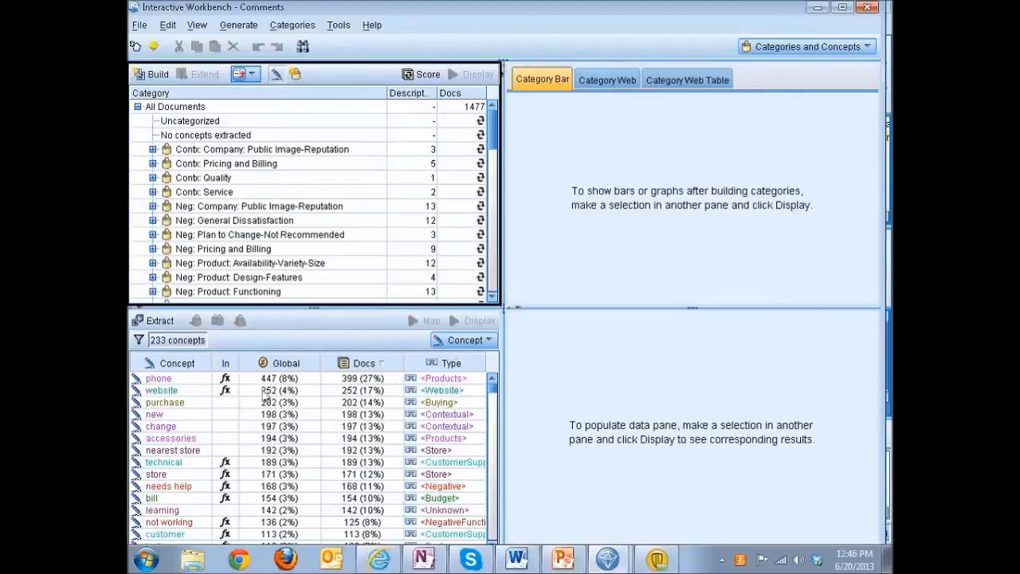
left_click(194, 367)
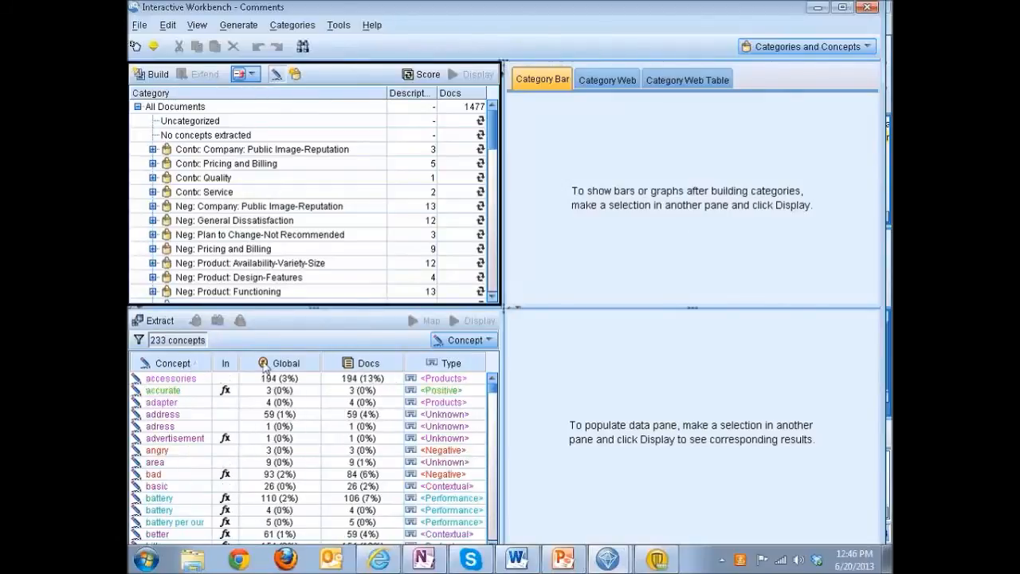
left_click(459, 366)
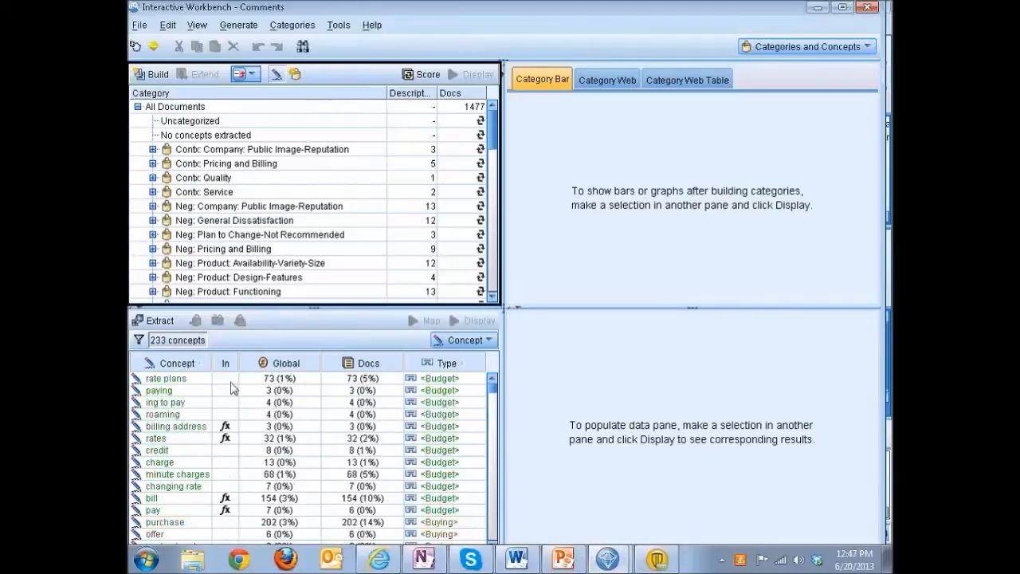
left_click(182, 367)
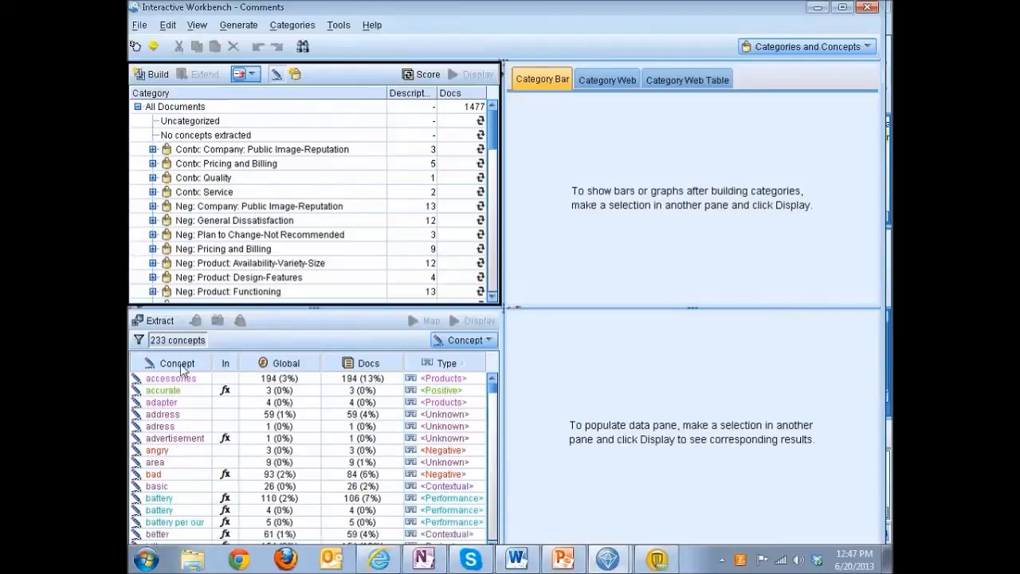
left_click(182, 366)
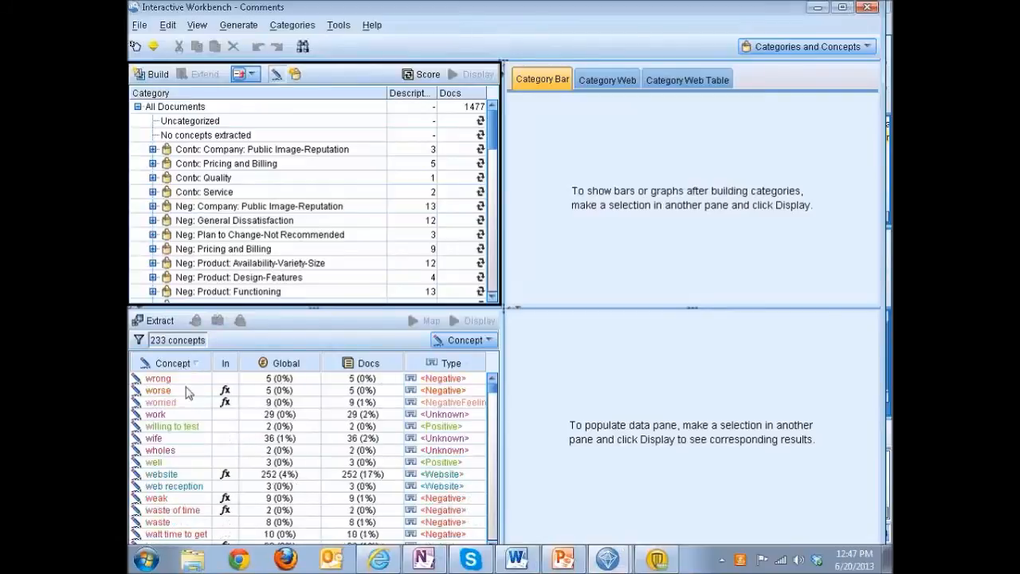
Check the underlying terms of the concept "wrong" and display its matching comments and categories.
mouse_move(175, 383)
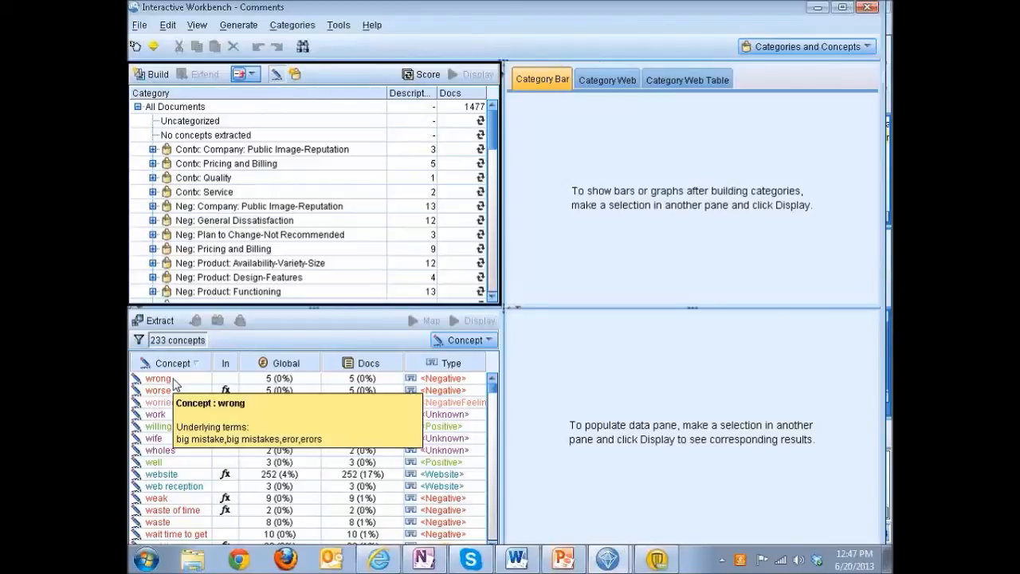
left_click(174, 381)
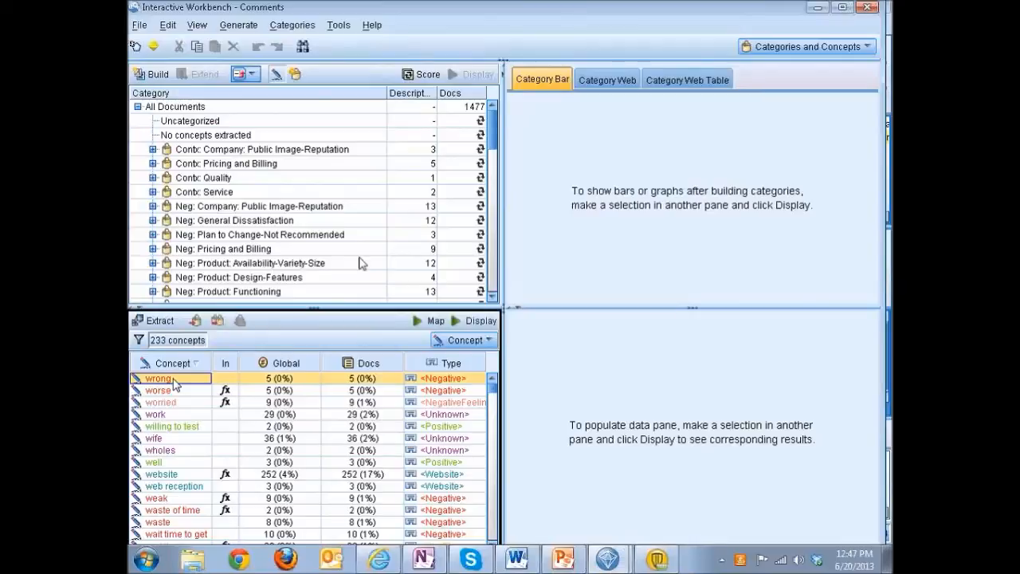
left_click(474, 321)
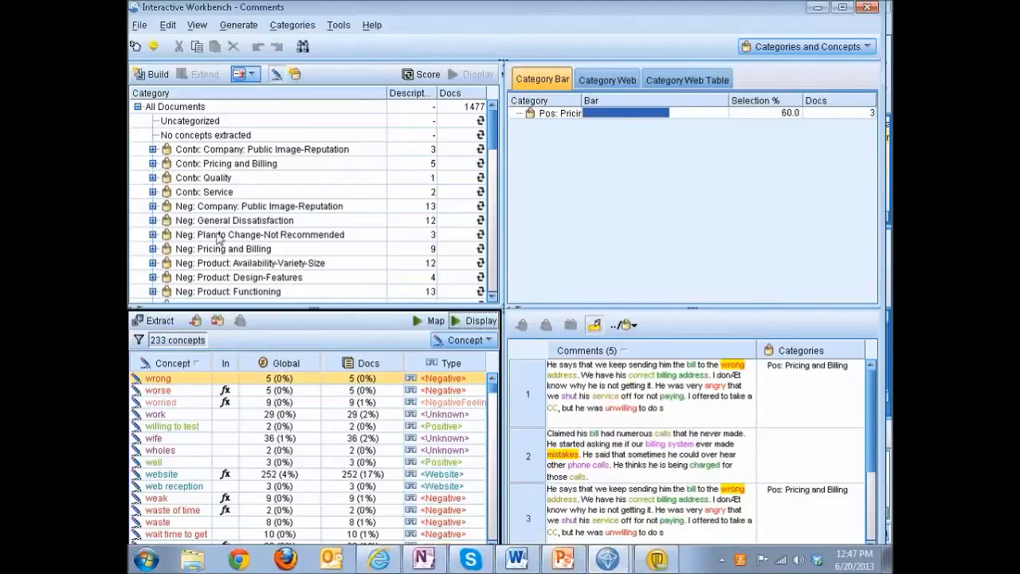
Score the categories, display the results for Neg: General Dissatisfaction, and exit the interactive session without updating the node.
left_click(174, 222)
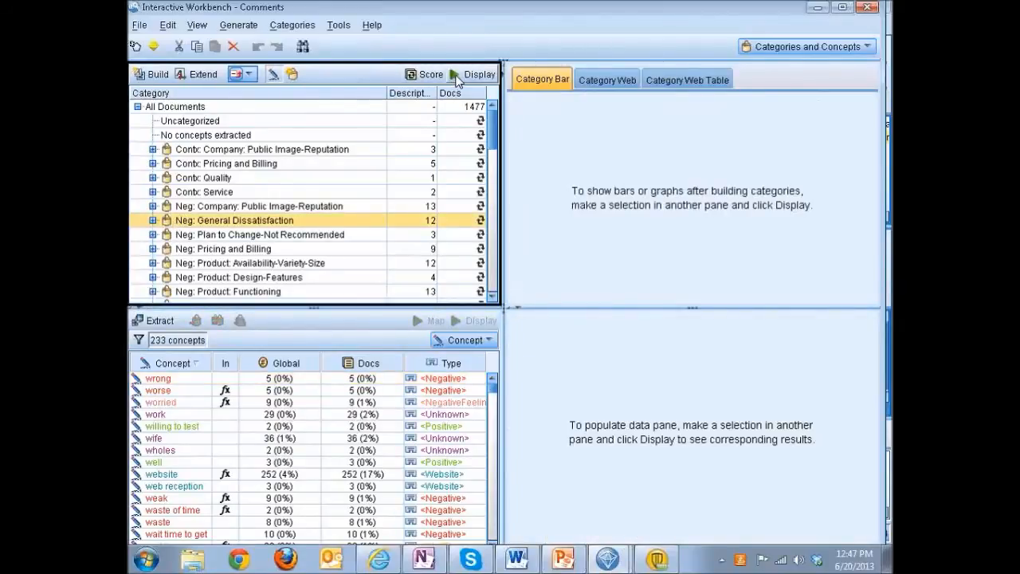
left_click(426, 74)
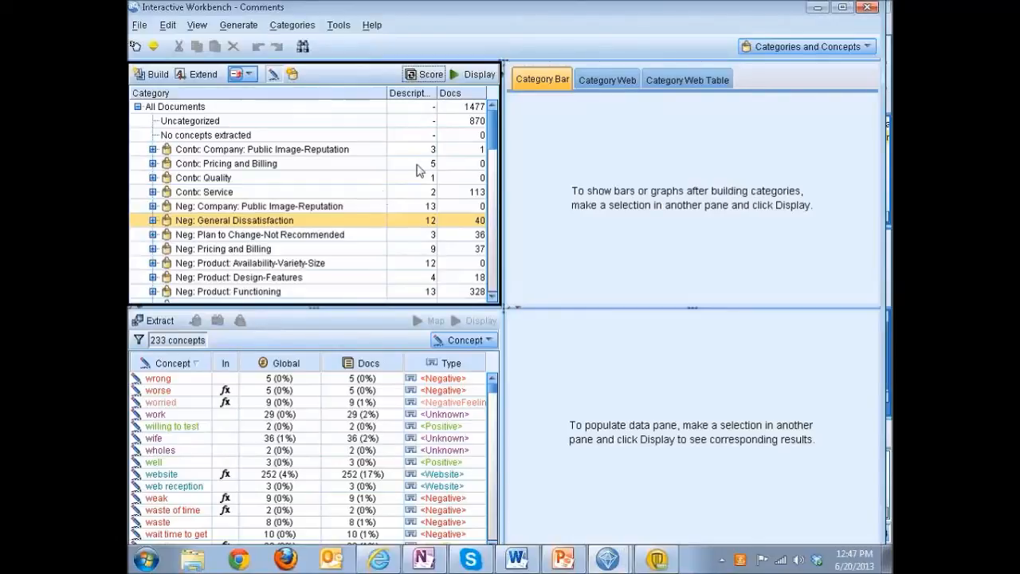
left_click(468, 73)
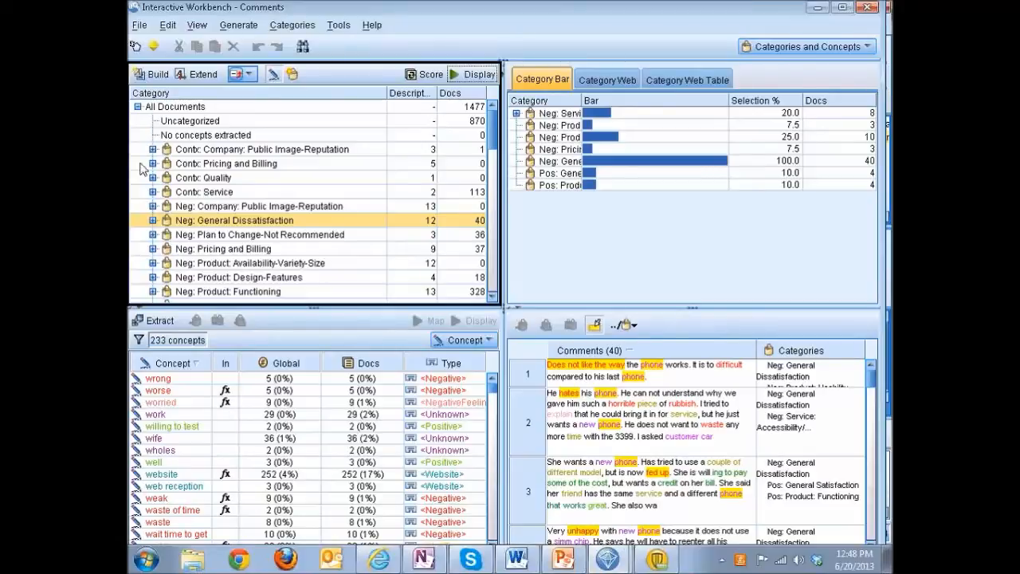
left_click(868, 9)
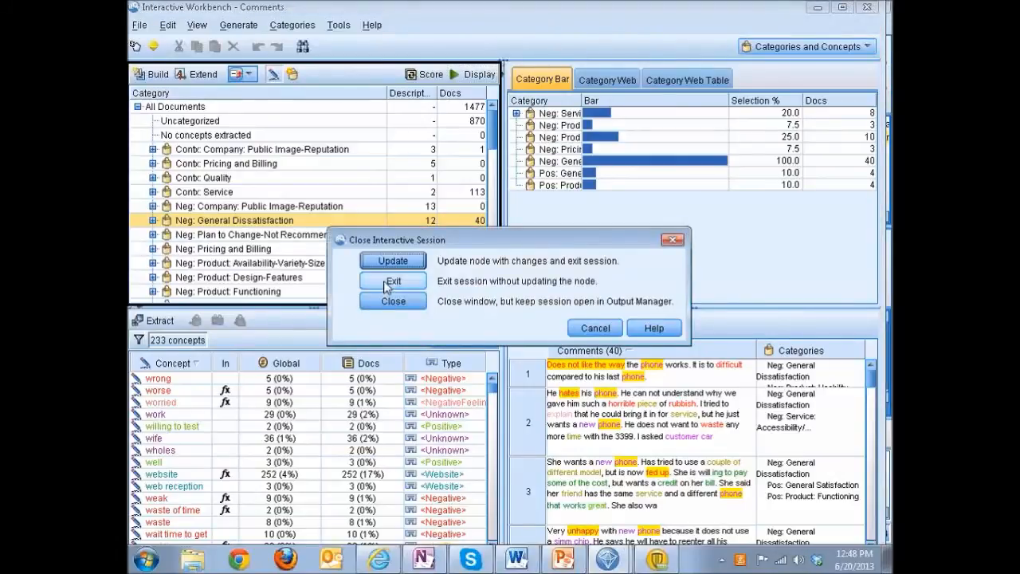
left_click(385, 280)
Attach a Table node to the Comments model nugget and place it below the nugget in the Text Analytics area.
left_click(502, 291)
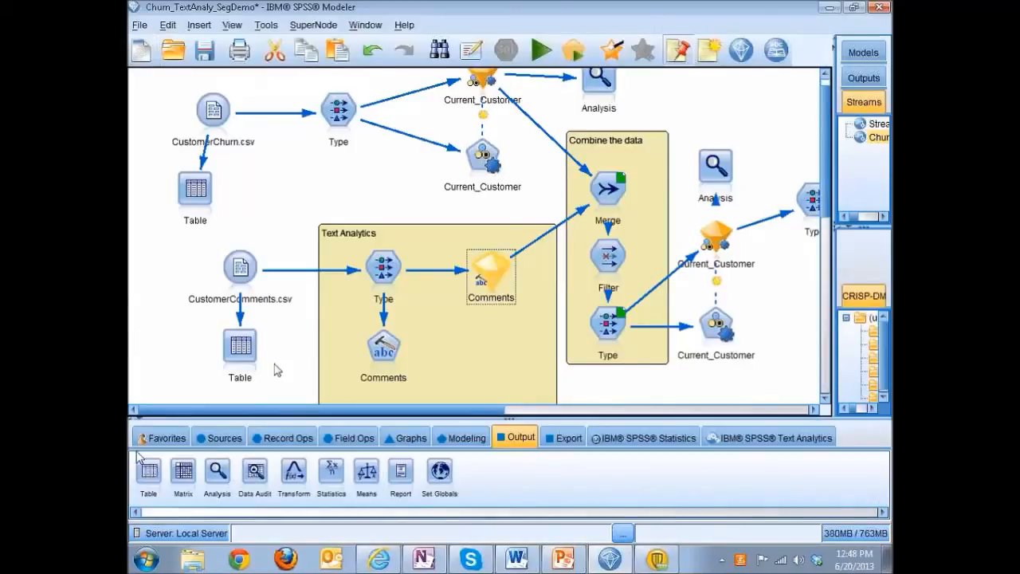
double_click(148, 470)
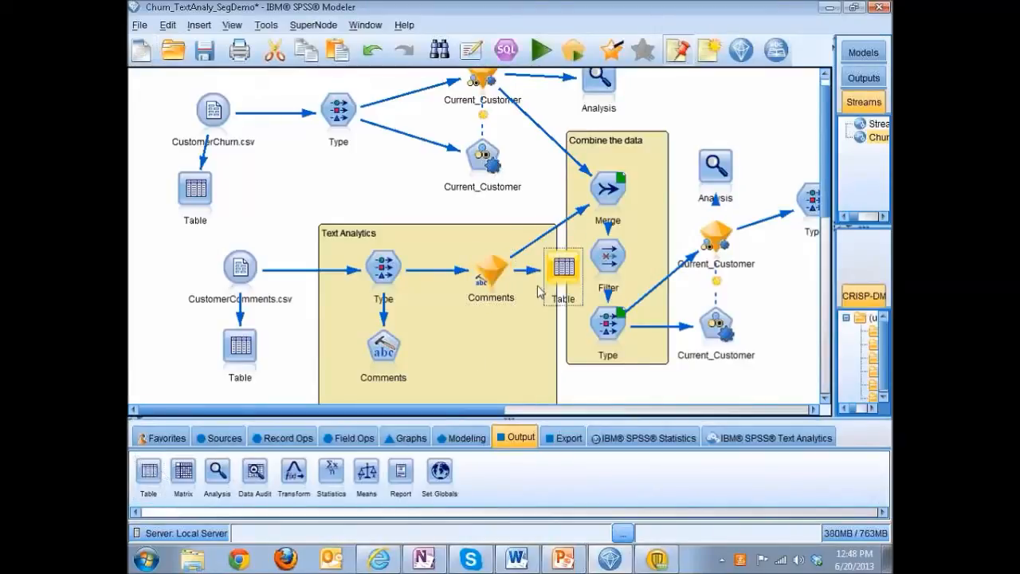
left_click_drag(556, 299, 500, 341)
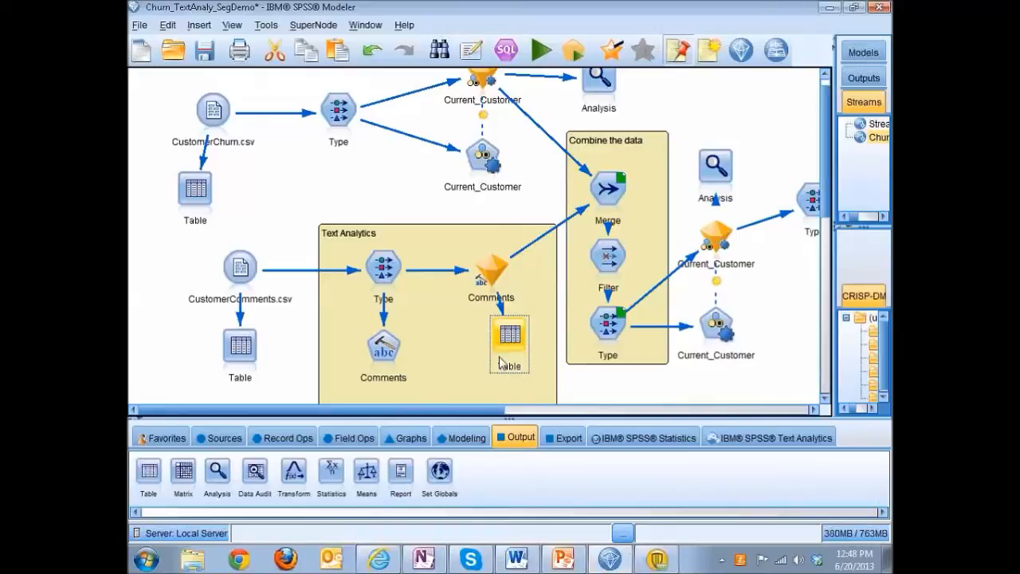
Run the Table node below the Comments nugget and look through the comments and the category flag fields.
double_click(516, 341)
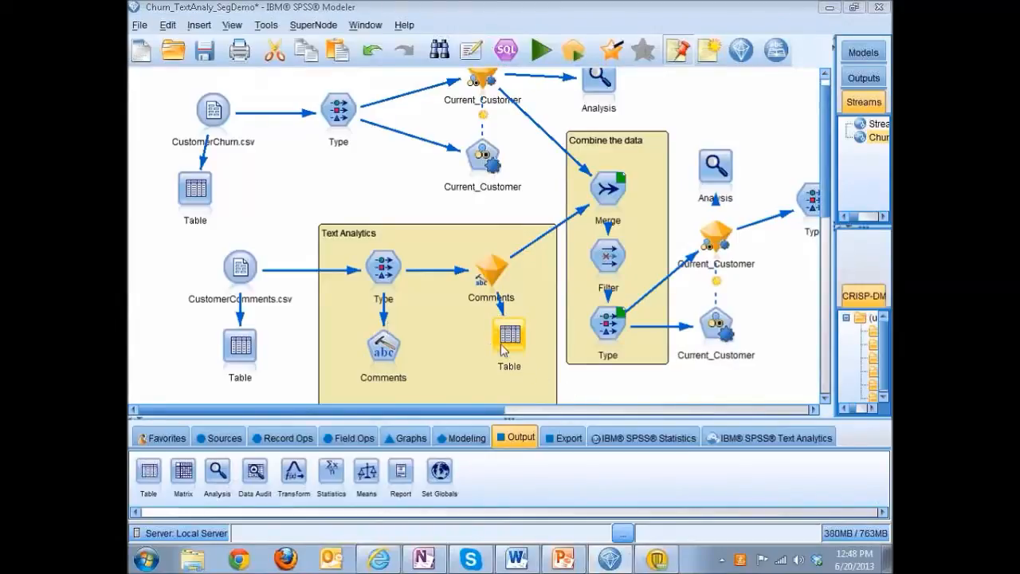
left_click(566, 526)
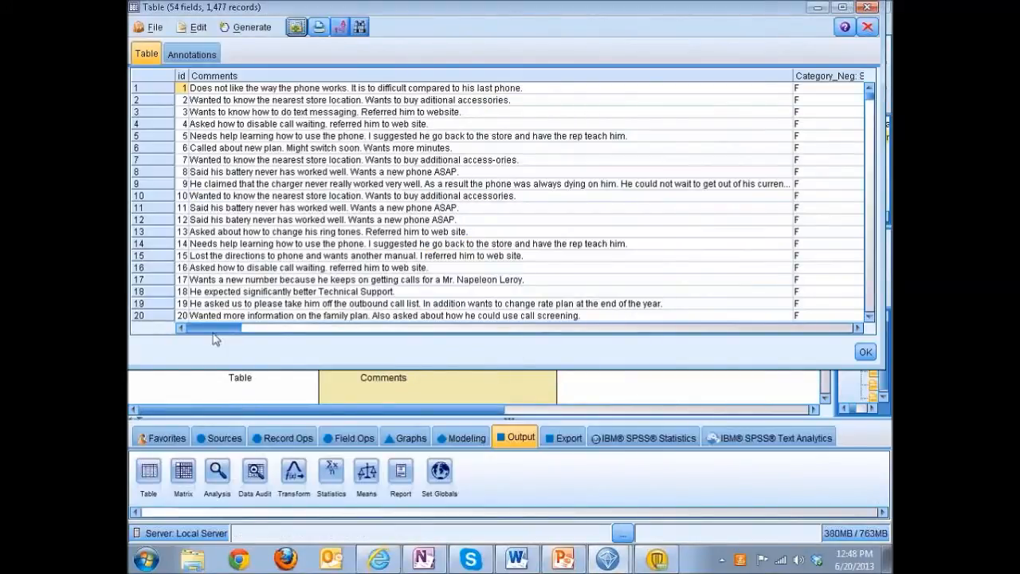
left_click_drag(239, 328, 297, 329)
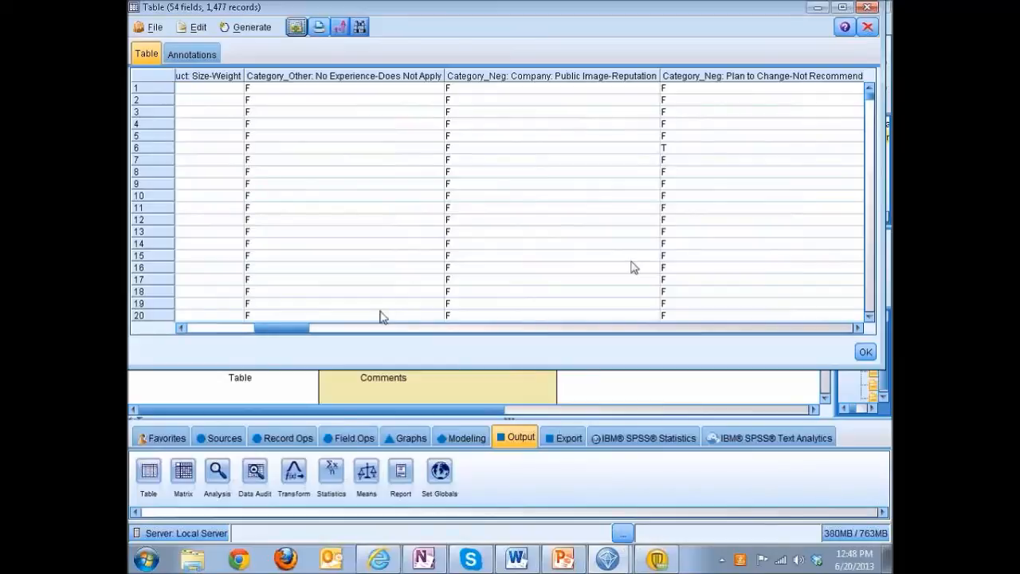
Look through the remaining category flag fields in the Comments table output and close it.
left_click_drag(299, 333, 444, 335)
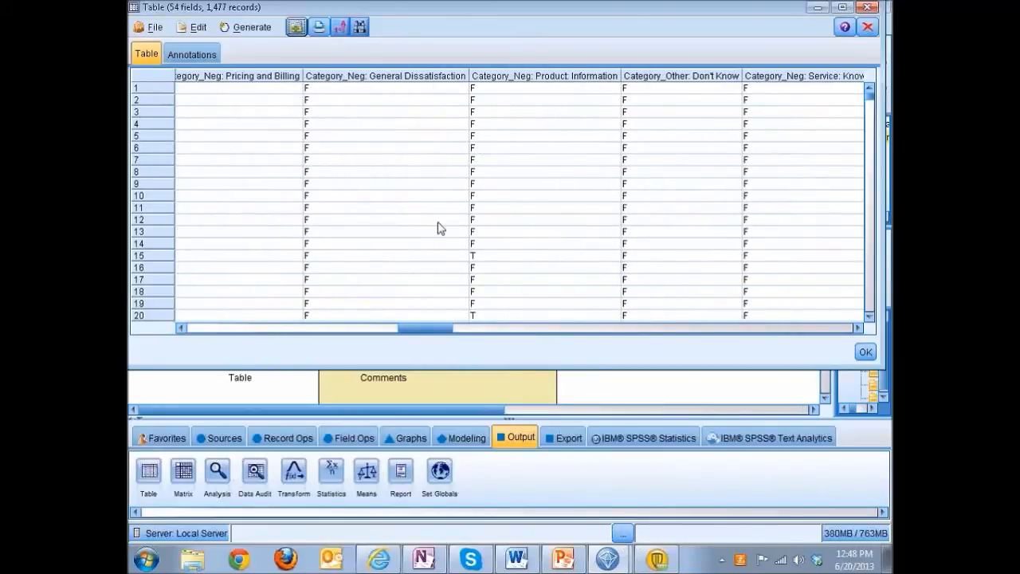
left_click(867, 8)
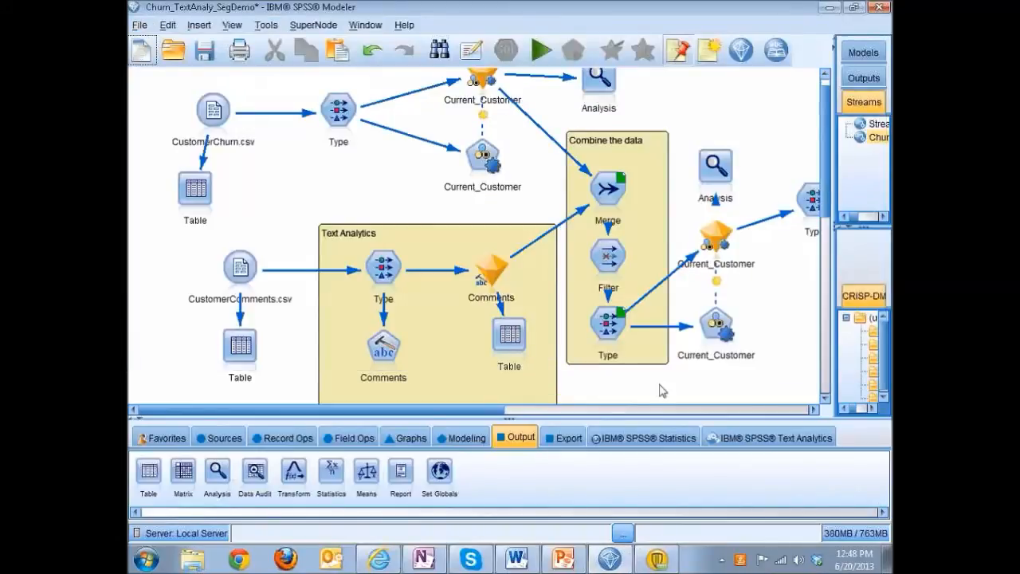
Inspect which fields the Filter node after the Merge node excludes in the Combine the data area, and close its settings.
left_click(609, 194)
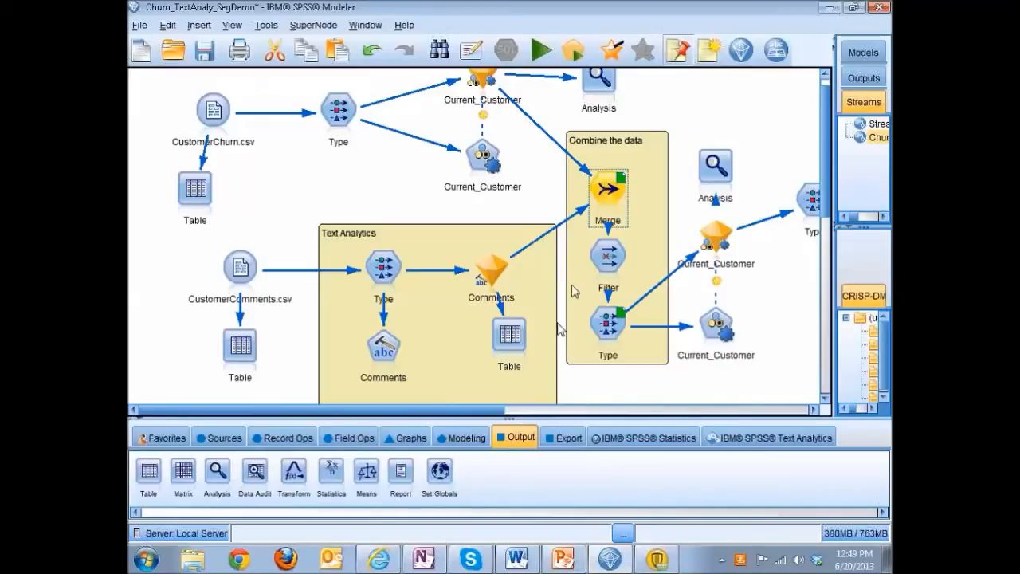
left_click(608, 257)
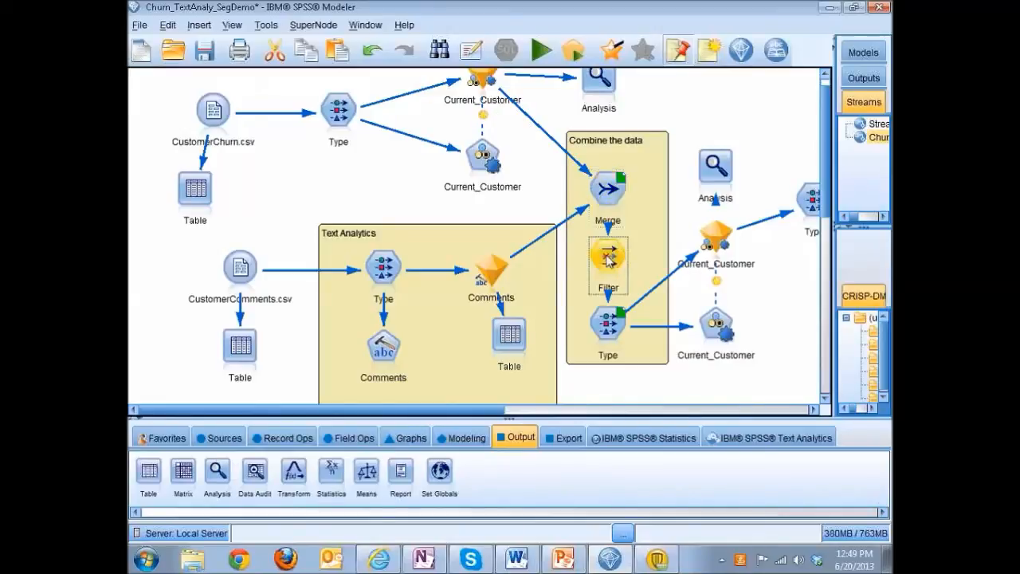
double_click(608, 257)
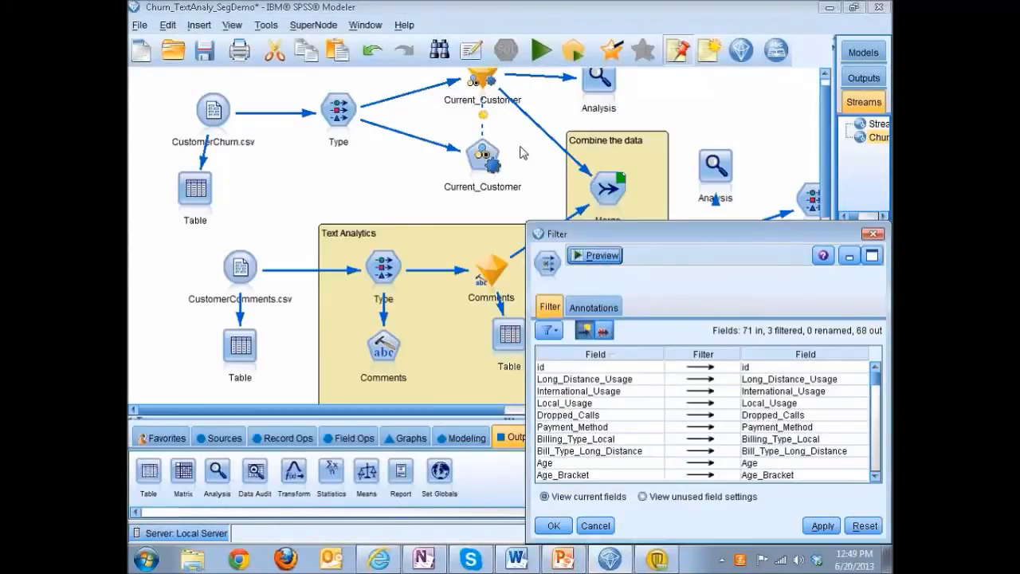
left_click_drag(659, 233, 522, 148)
left_click(741, 328)
mouse_move(741, 325)
left_mouse_down()
mouse_move(741, 354)
mouse_move(740, 316)
left_mouse_up()
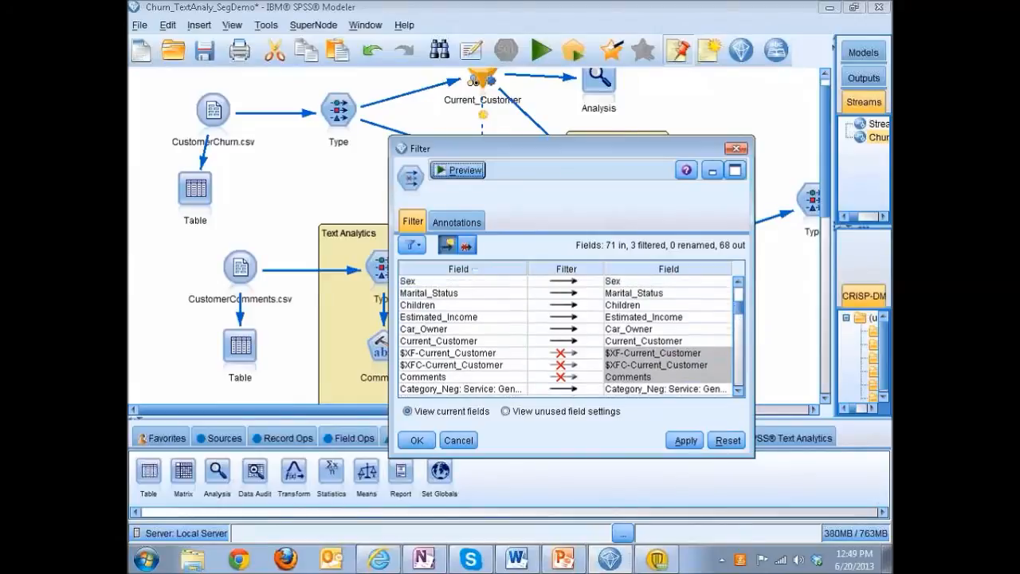
left_click(737, 148)
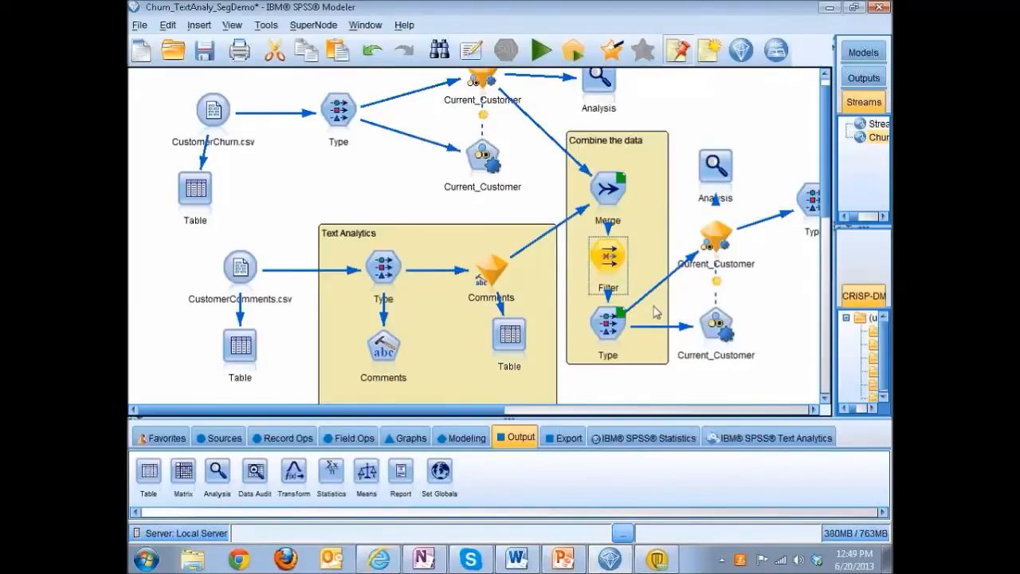
Review the model settings of the Current_Customer modeling node fed by the combined data's Type node, and close them.
left_click(625, 343)
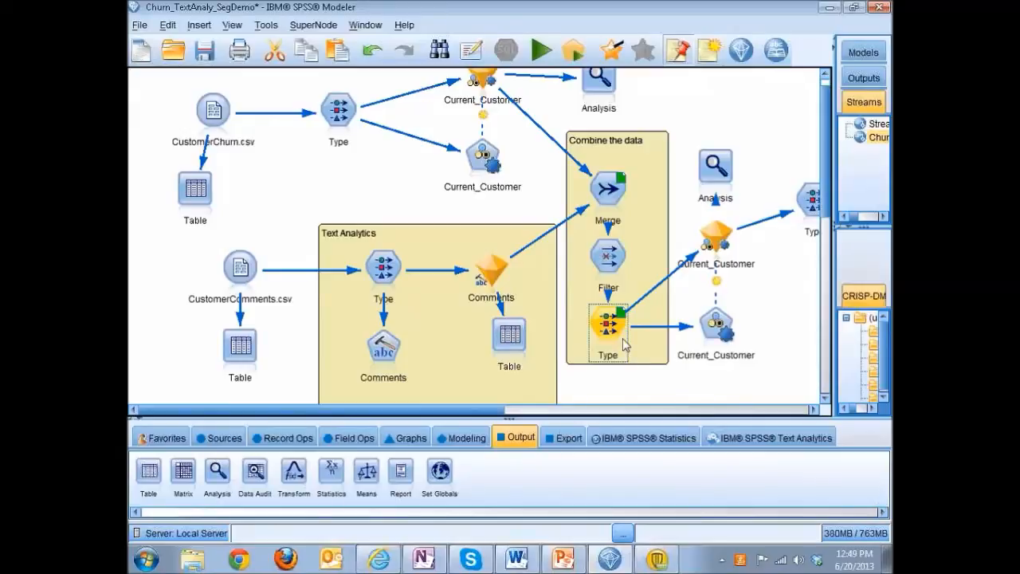
double_click(714, 326)
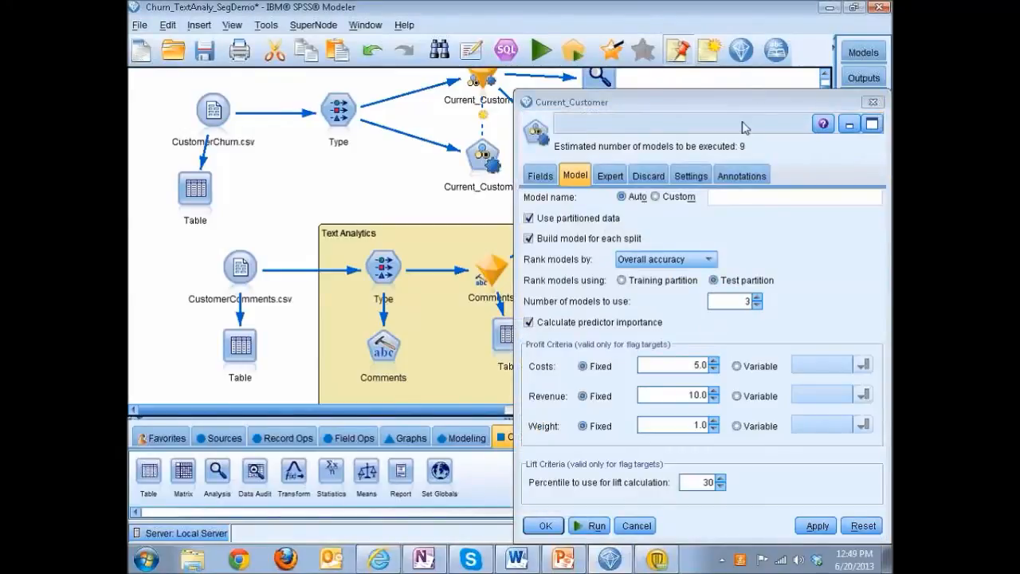
left_click_drag(708, 108, 575, 66)
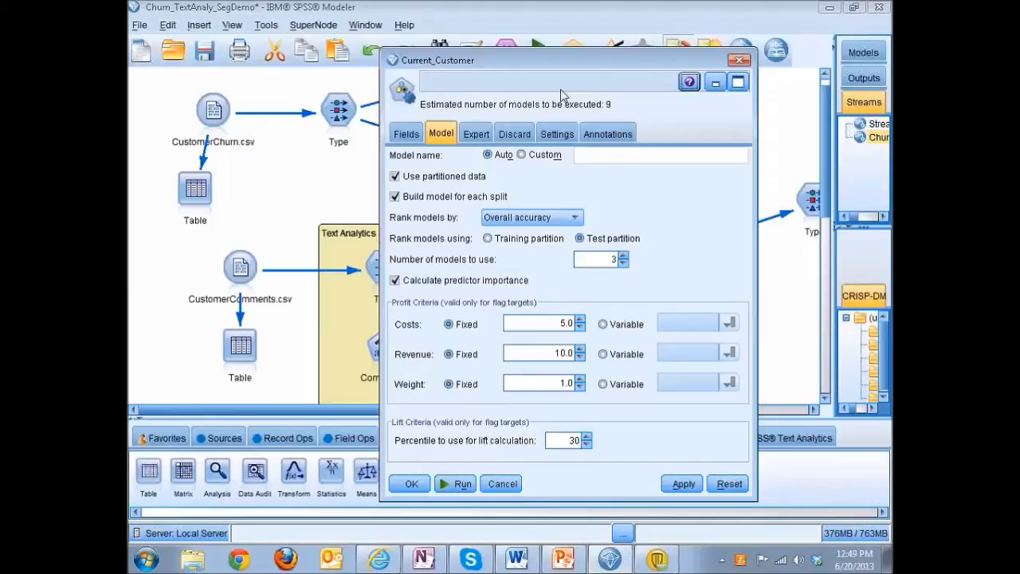
left_click(738, 61)
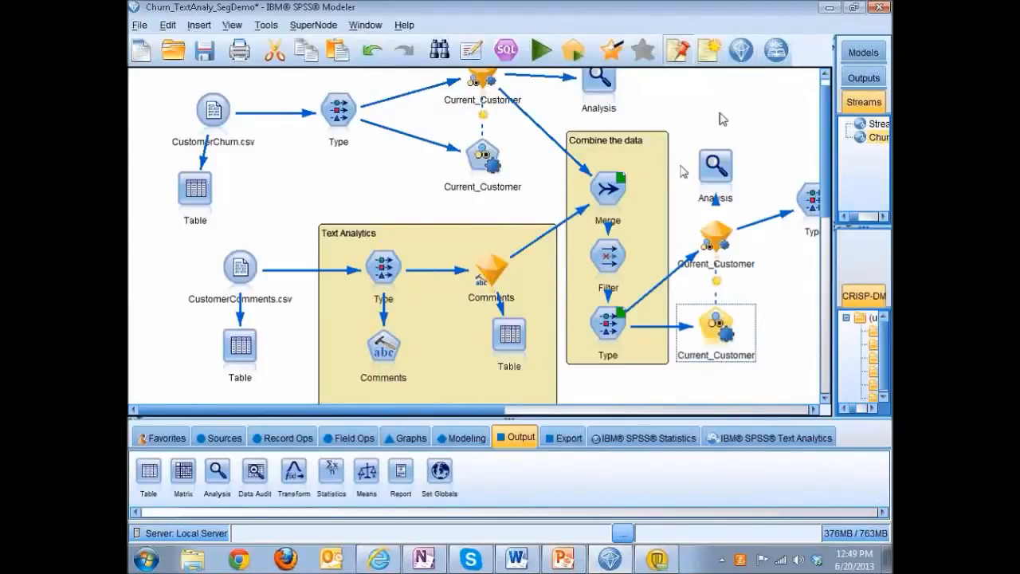
Review the models in the Current_Customer nugget built on the combined data, and close the nugget.
left_click(724, 245)
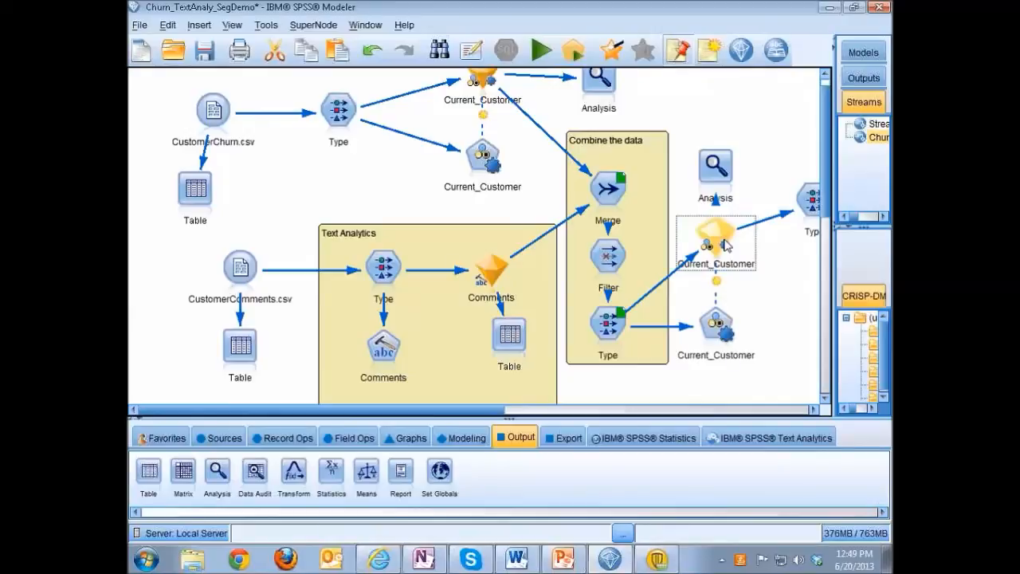
double_click(725, 245)
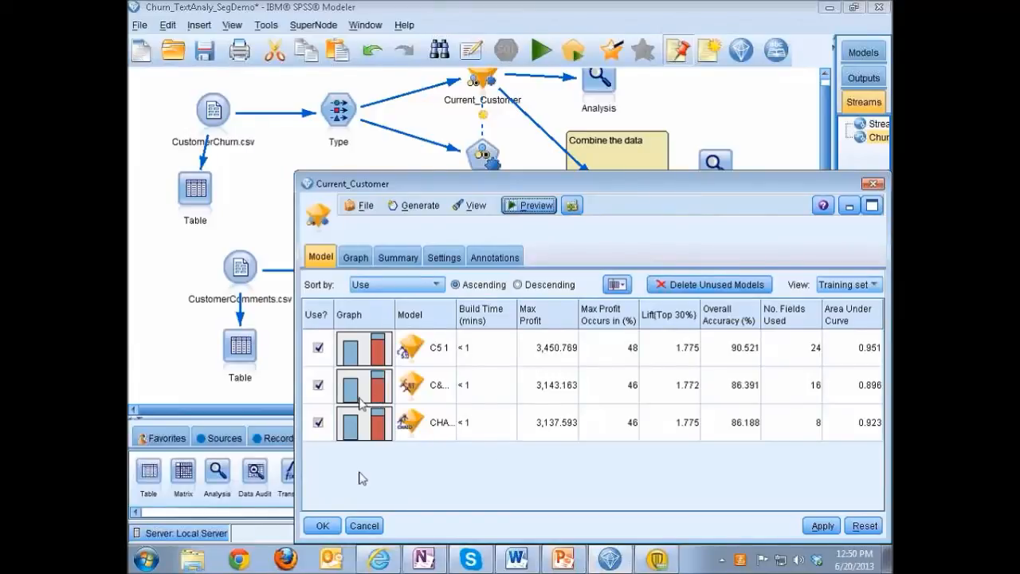
left_click(873, 184)
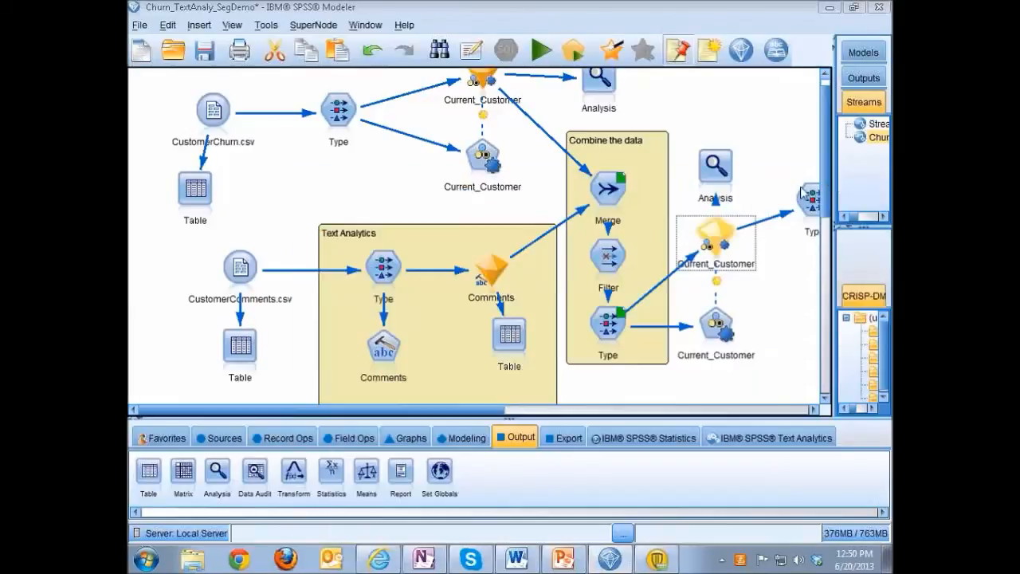
Run the Analysis node attached to the combined-data Current_Customer nugget, check the prediction accuracy, and close the output.
double_click(716, 167)
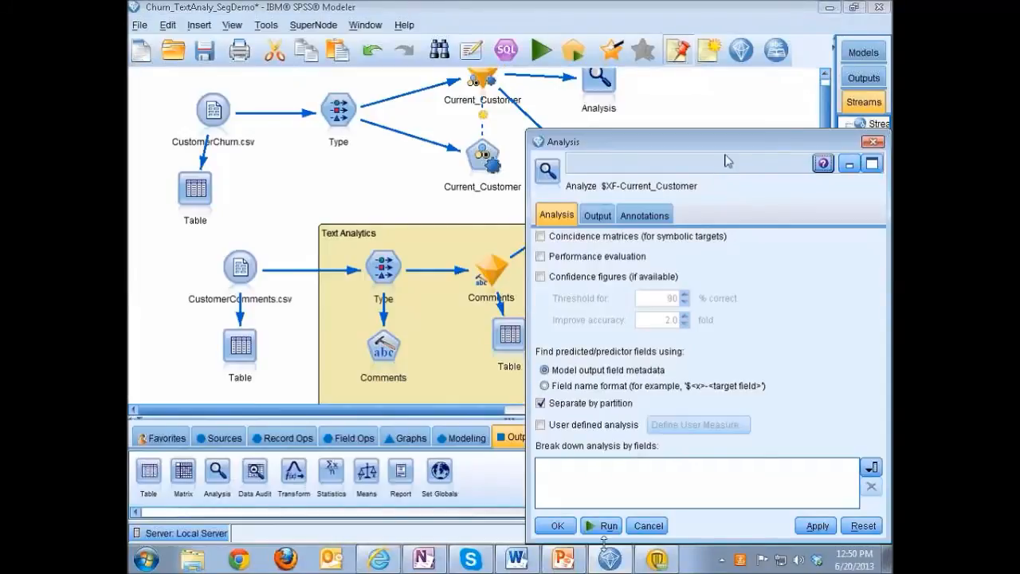
left_click(614, 526)
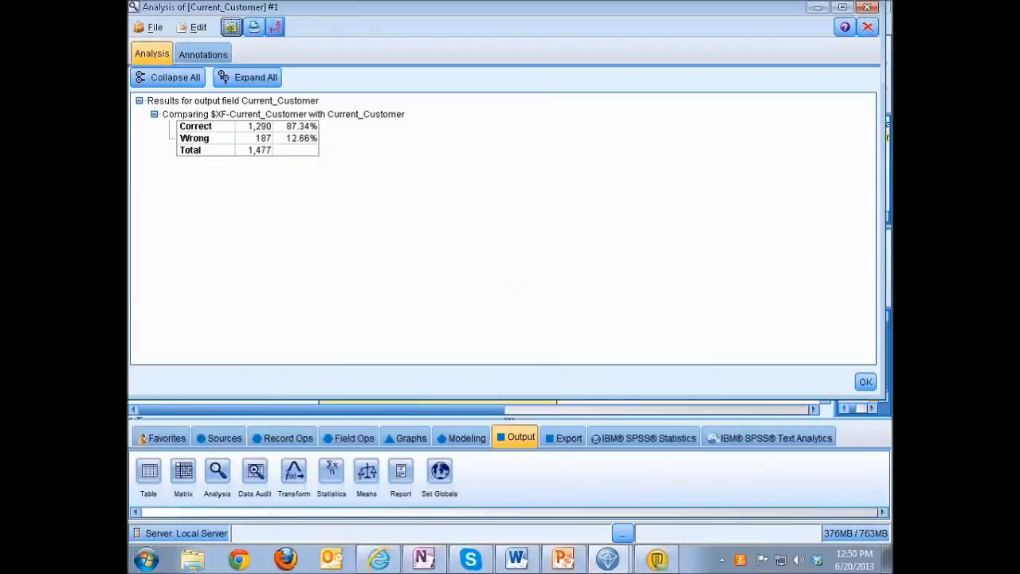
left_click(868, 27)
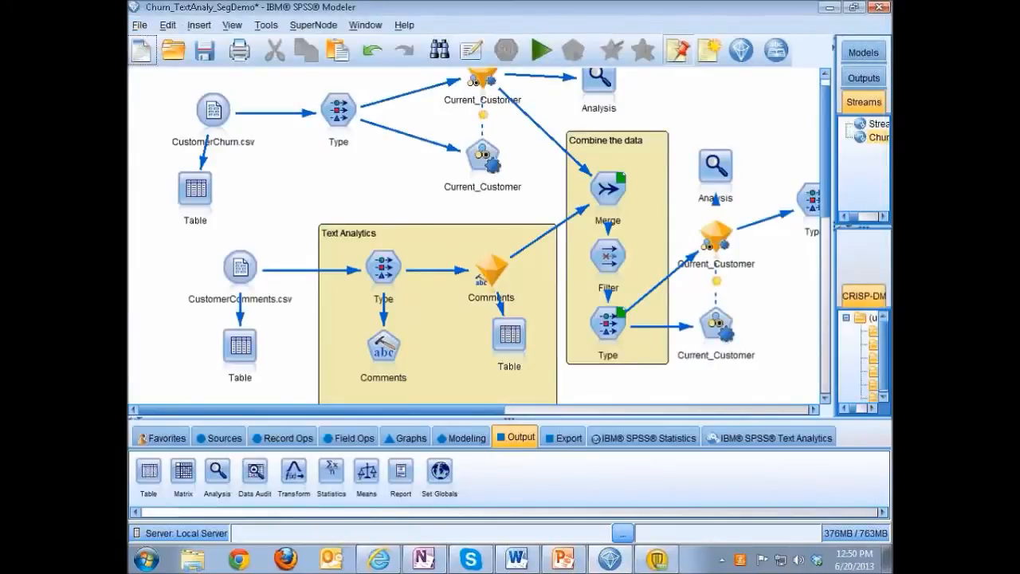
Review the Auto Cluster modeling node's ranking settings and model types in the Segmentation area, and close the dialog.
left_click_drag(480, 410, 699, 420)
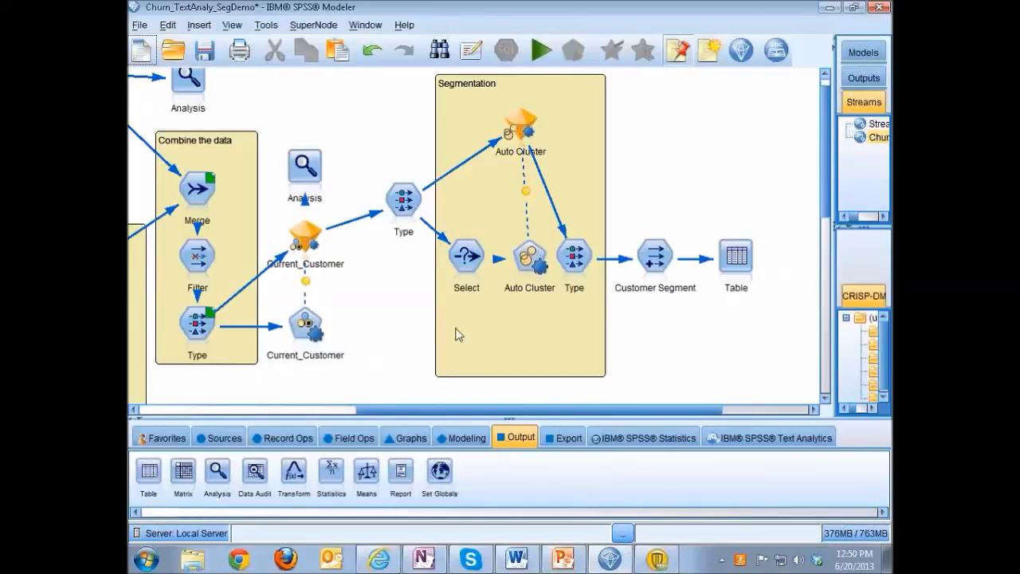
left_click(469, 272)
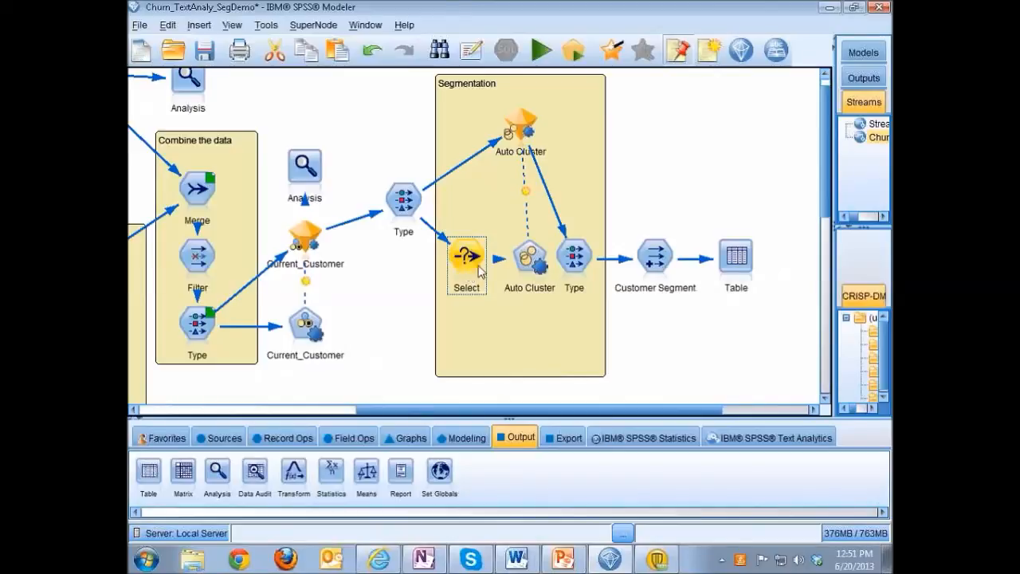
left_click(526, 261)
double_click(526, 262)
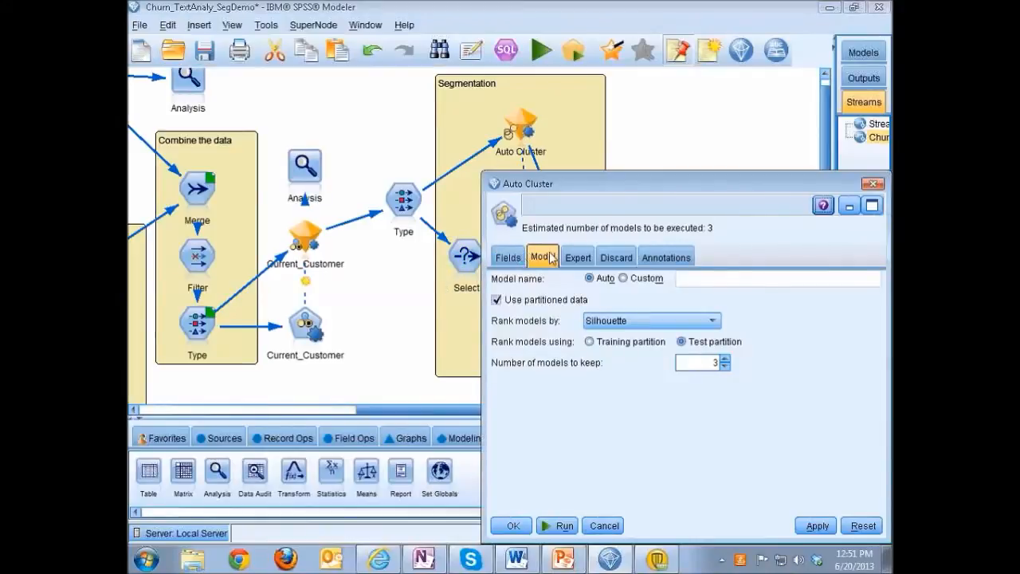
left_click_drag(640, 195, 521, 154)
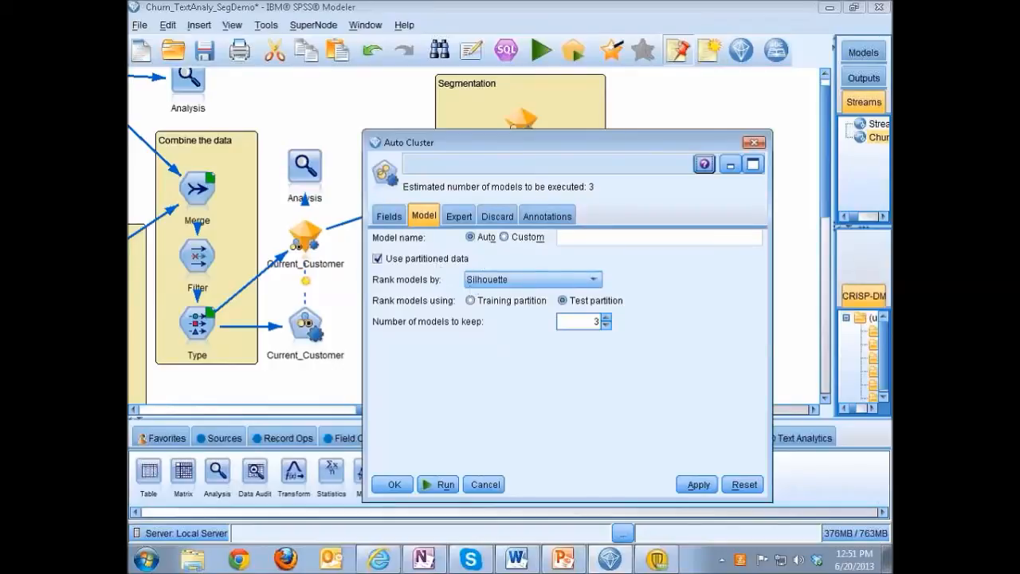
left_click(460, 216)
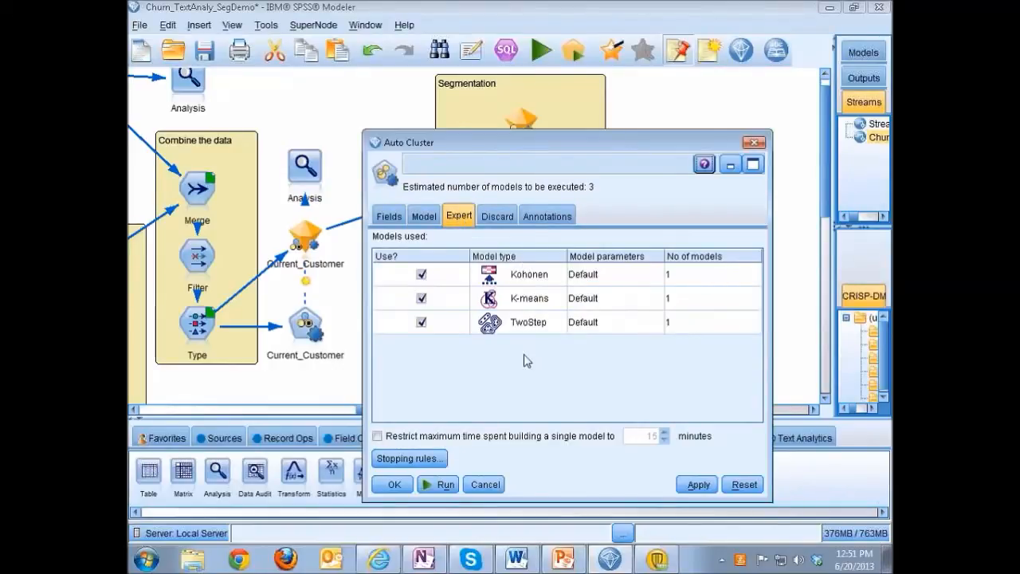
left_click(755, 144)
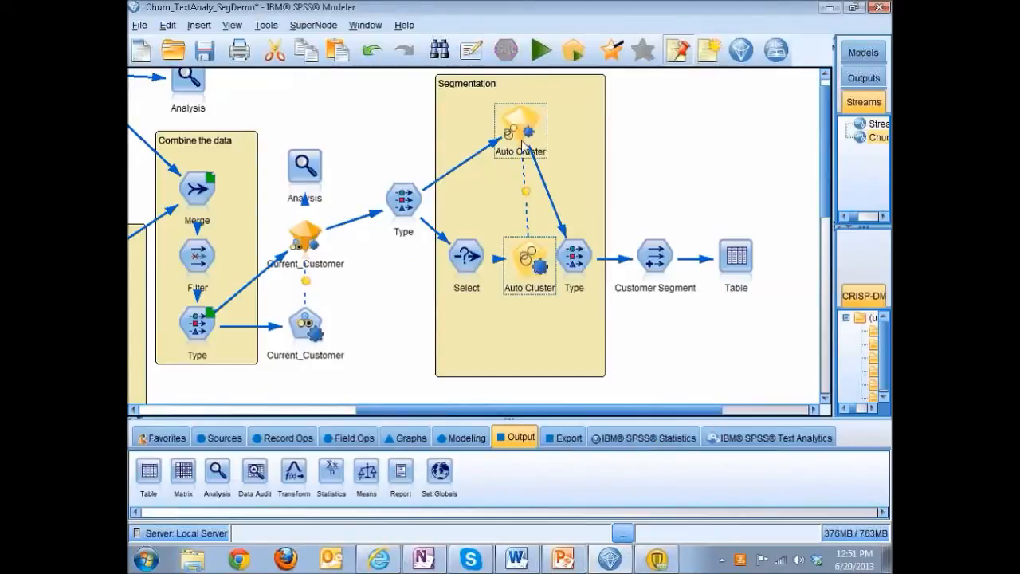
Open the Auto Cluster nugget and widen the Model column to compare the cluster models by name.
double_click(521, 123)
left_click_drag(480, 119, 464, 88)
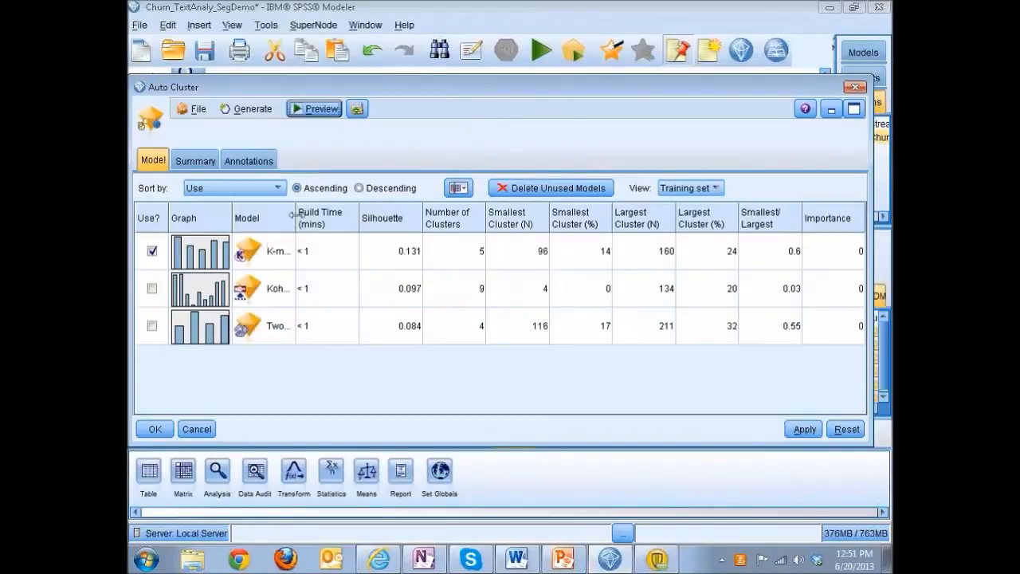
left_click_drag(323, 214, 351, 216)
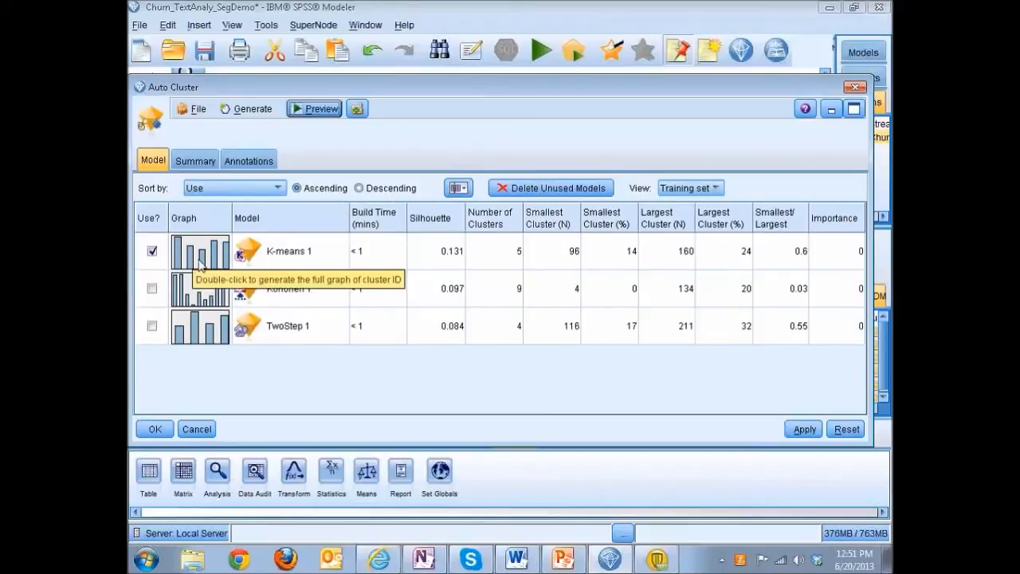
Open the K-means 1 model details from the Auto Cluster nugget in a maximized window and review the model summary and cluster sizes.
left_click(287, 267)
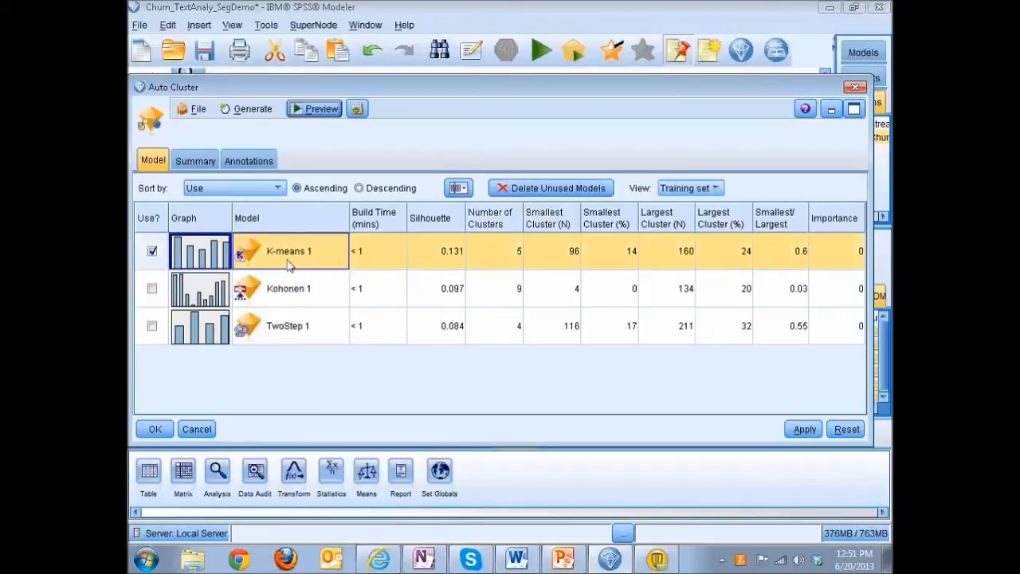
double_click(289, 266)
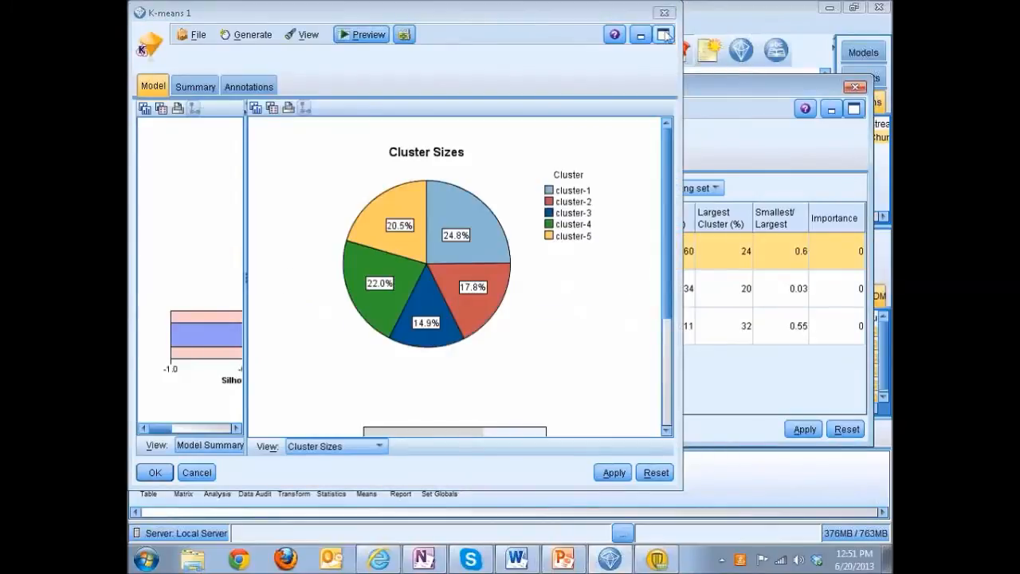
left_click(665, 35)
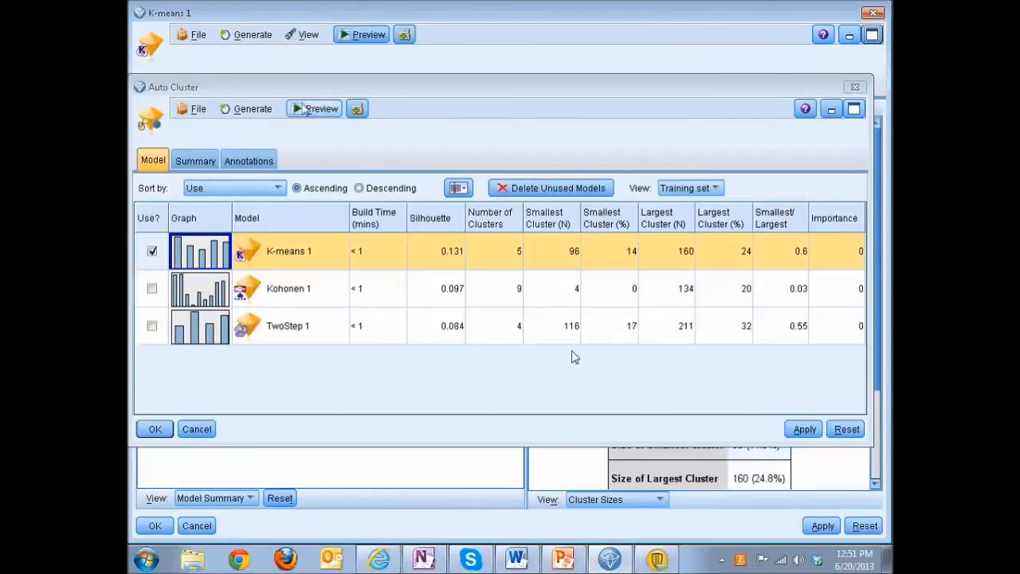
left_click(854, 88)
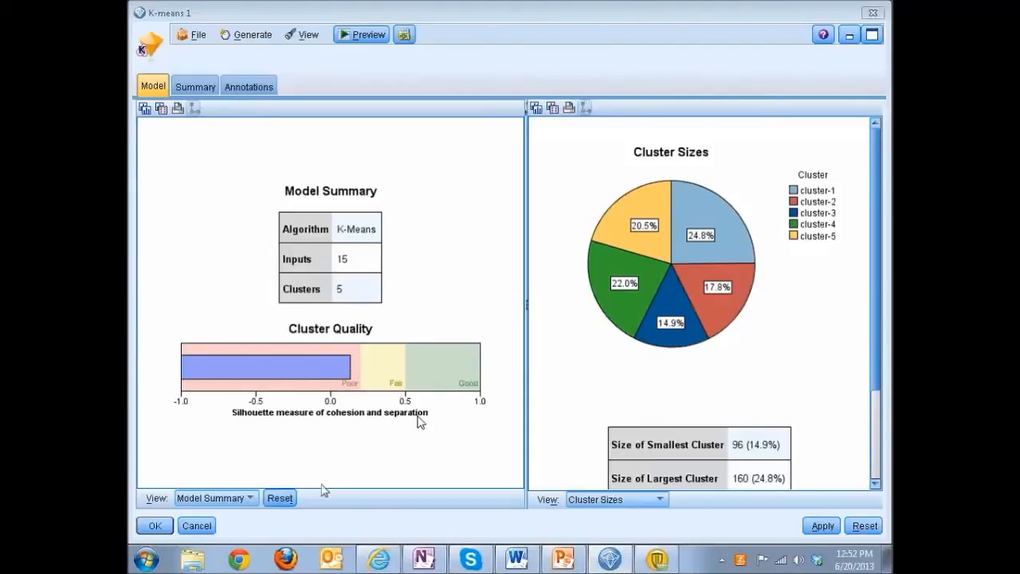
Switch the K-means 1 viewer from the model summary to the Clusters view and show the cluster comparison for cluster-1.
left_click(234, 499)
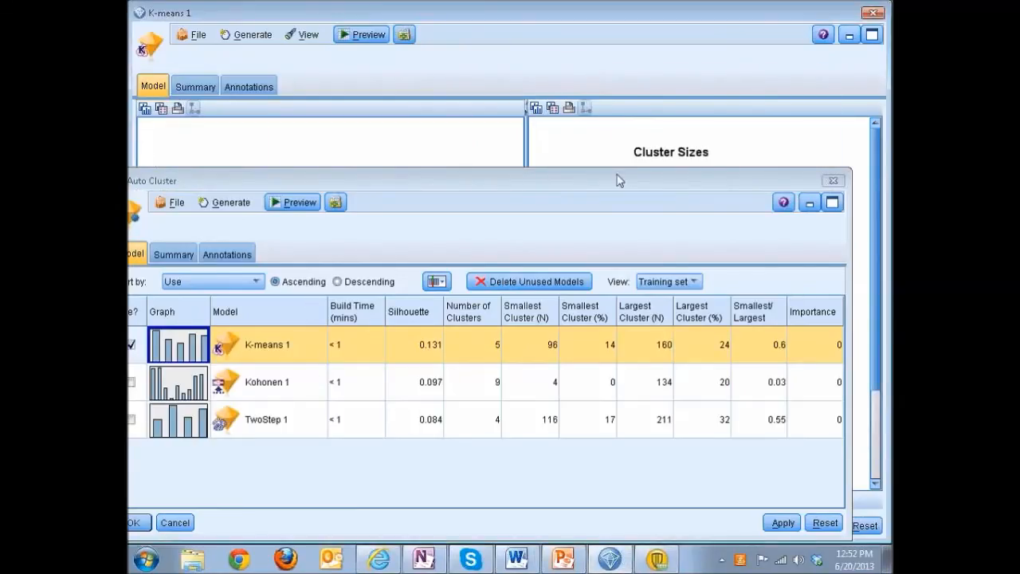
left_click(831, 180)
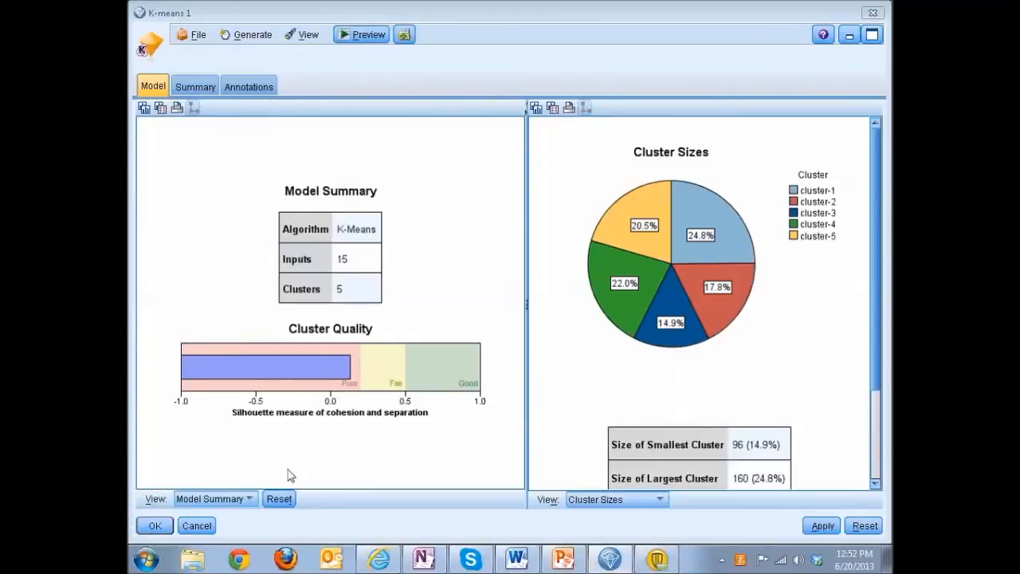
left_click(199, 526)
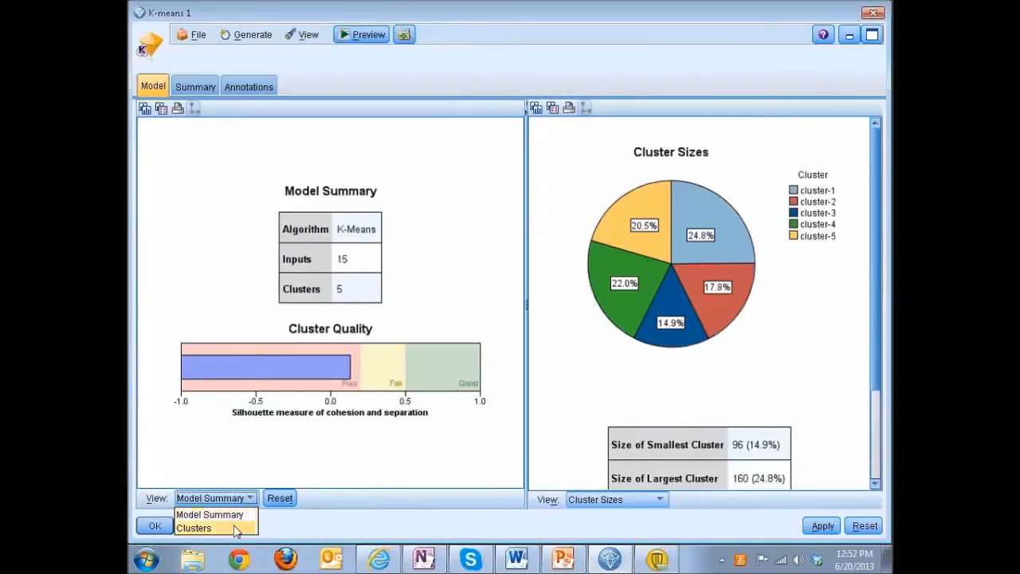
left_click(239, 527)
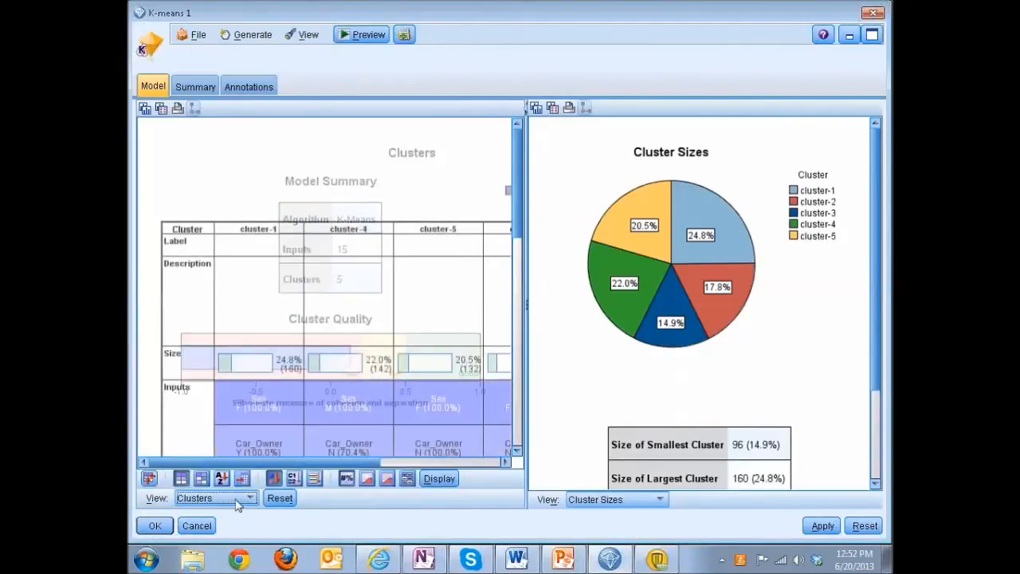
left_click(258, 232)
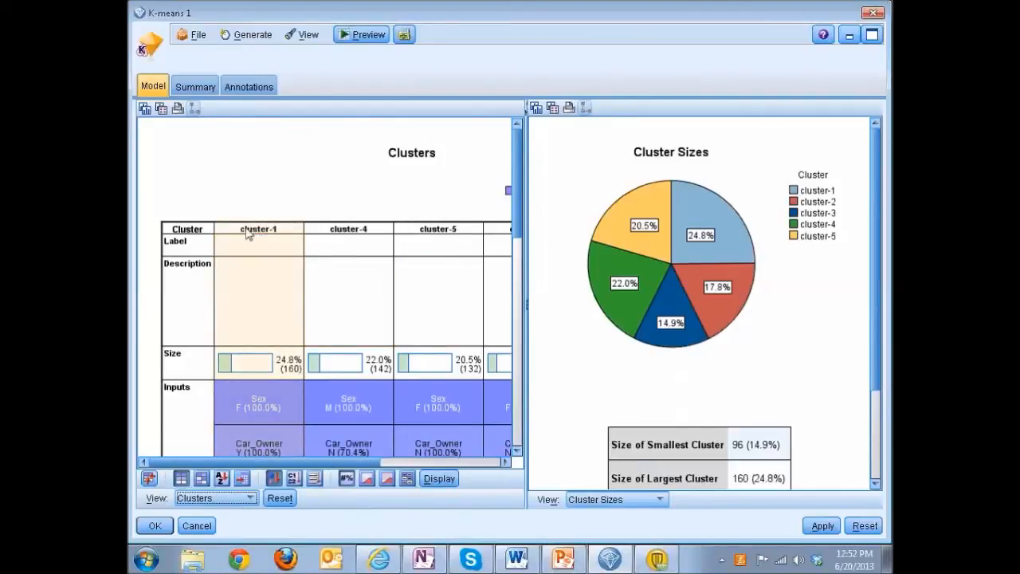
left_click(248, 233)
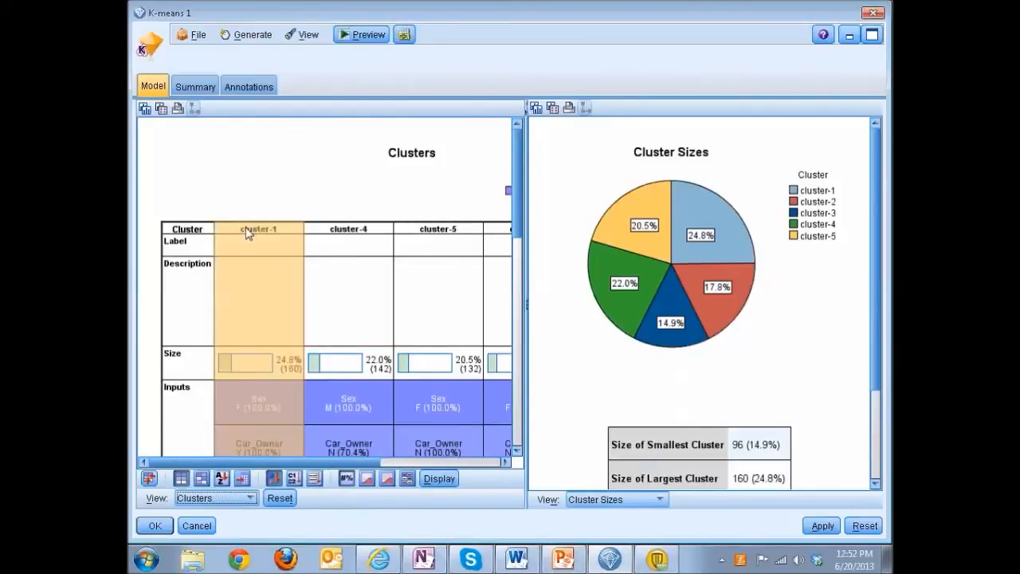
Add cluster-4, cluster-5, cluster-2 and cluster-3 to the selection so all five clusters are compared with cluster-1.
left_click(327, 230, "ctrl")
left_click(424, 233, "ctrl")
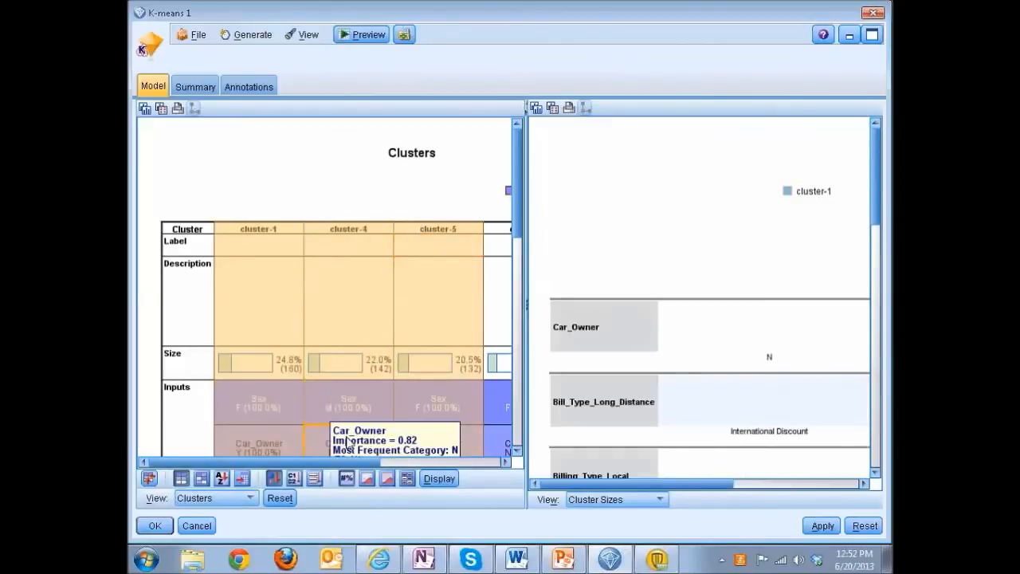
left_click_drag(348, 462, 391, 464)
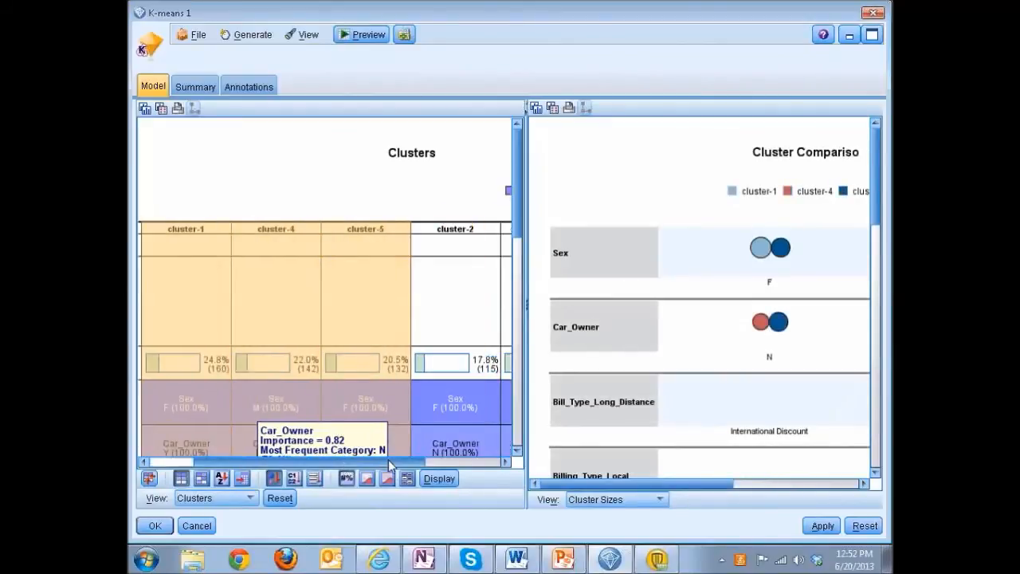
left_click(444, 233, "ctrl")
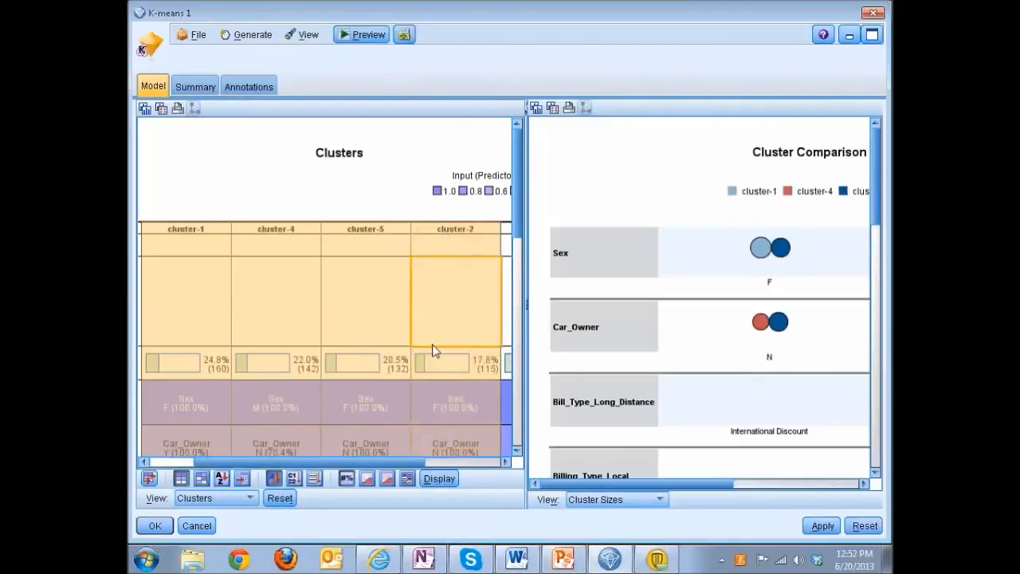
left_click_drag(381, 462, 452, 468)
left_click(447, 230, "ctrl")
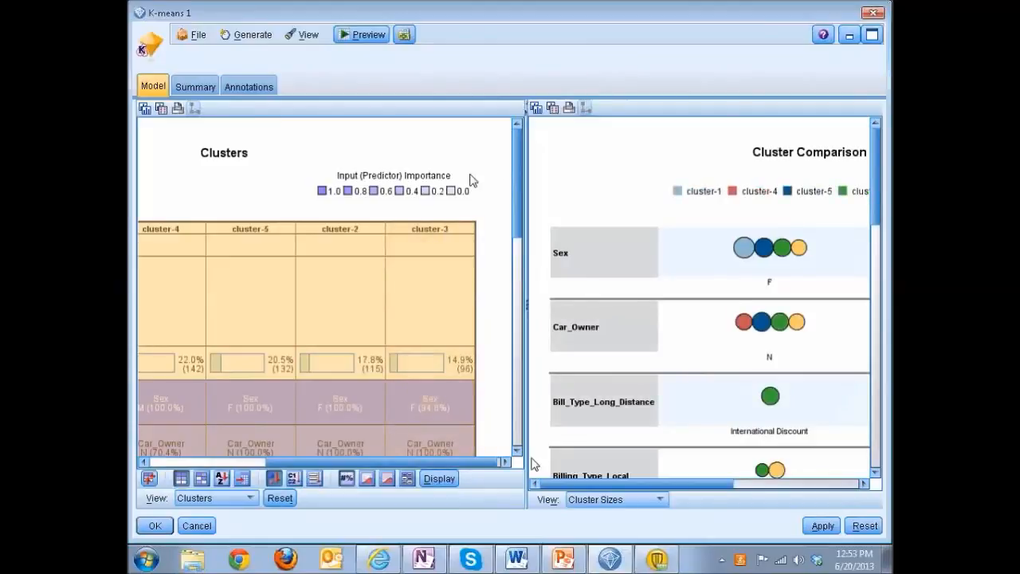
Expand the Cluster Comparison view to full width, compare the clusters from Sex through Age_Bracket, and close the K-means 1 viewer.
left_click(526, 106)
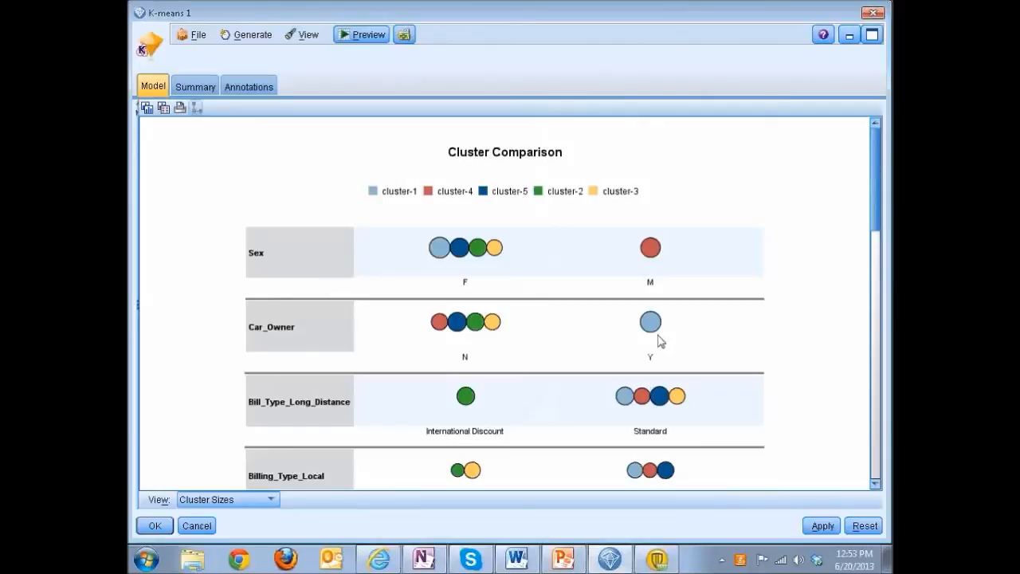
mouse_move(478, 332)
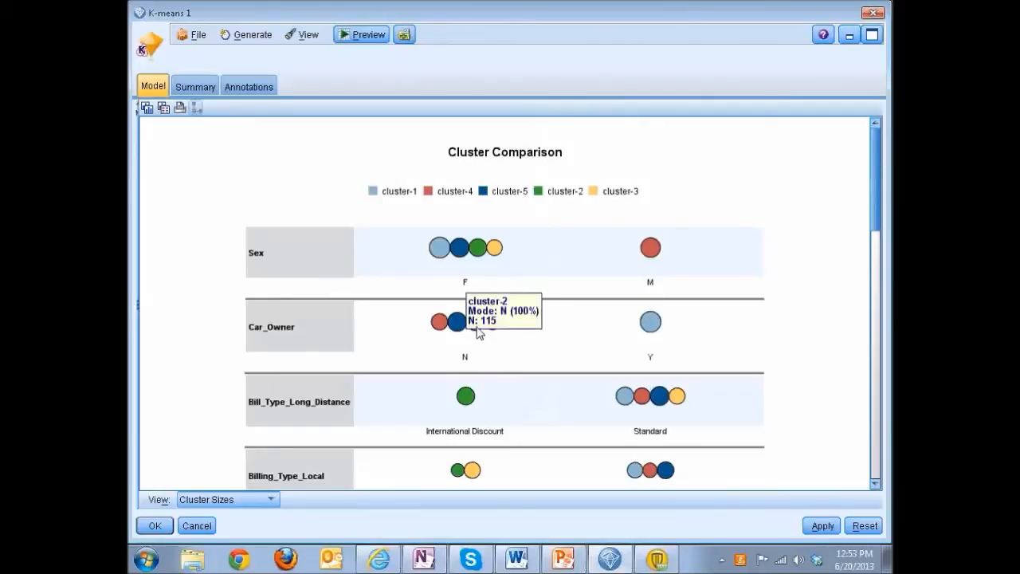
mouse_move(655, 323)
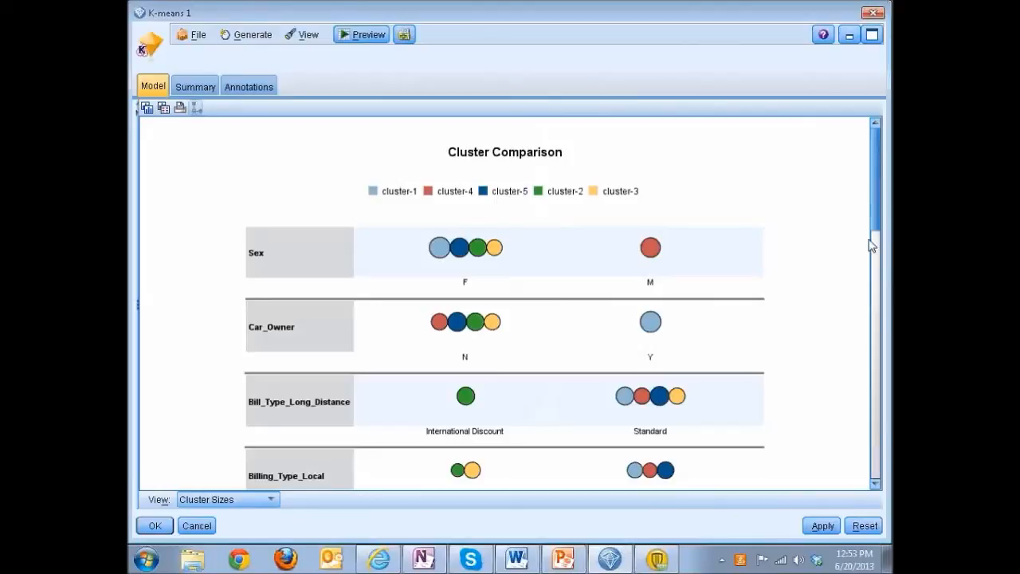
left_click_drag(874, 227, 876, 244)
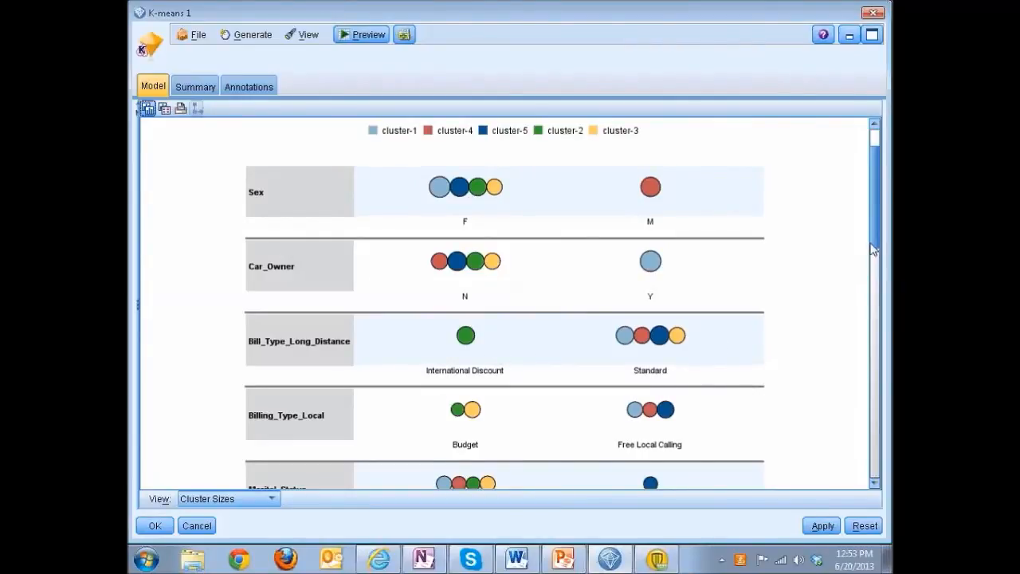
left_click_drag(874, 249, 874, 303)
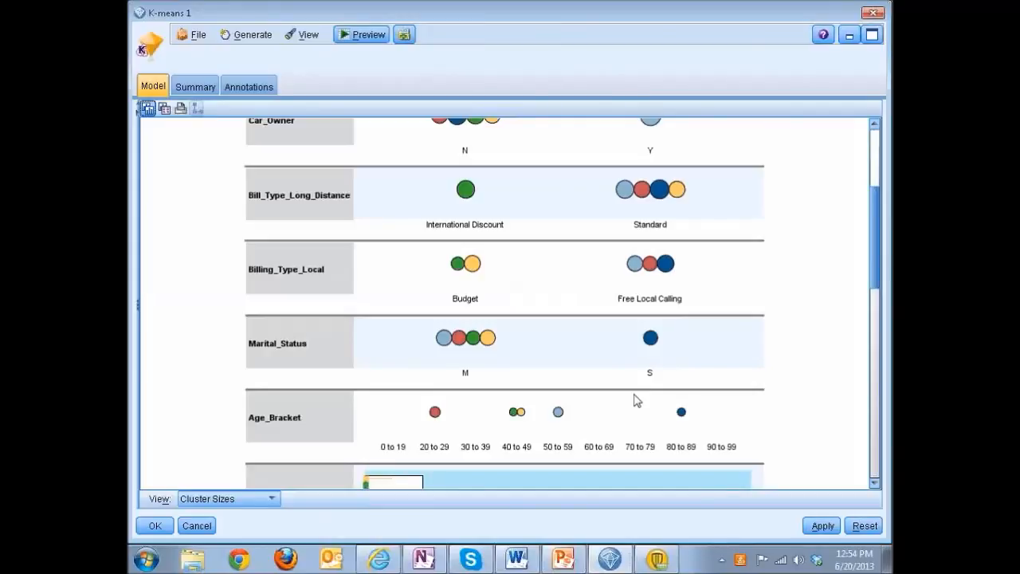
left_click(872, 14)
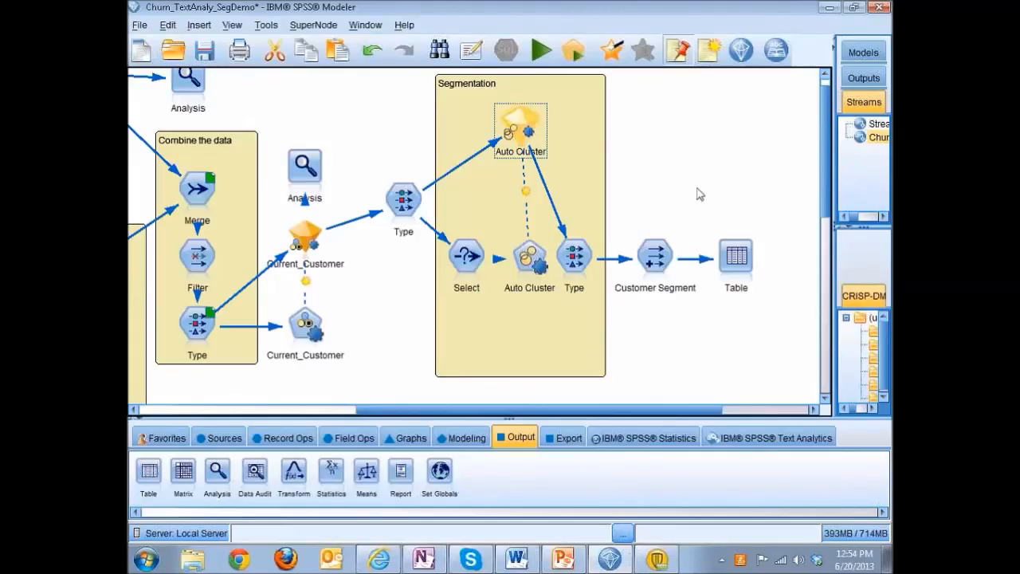
Review the Customer Segment derive formula, and run the Table node to examine the cluster and Customer Segment assigned to each record.
double_click(662, 260)
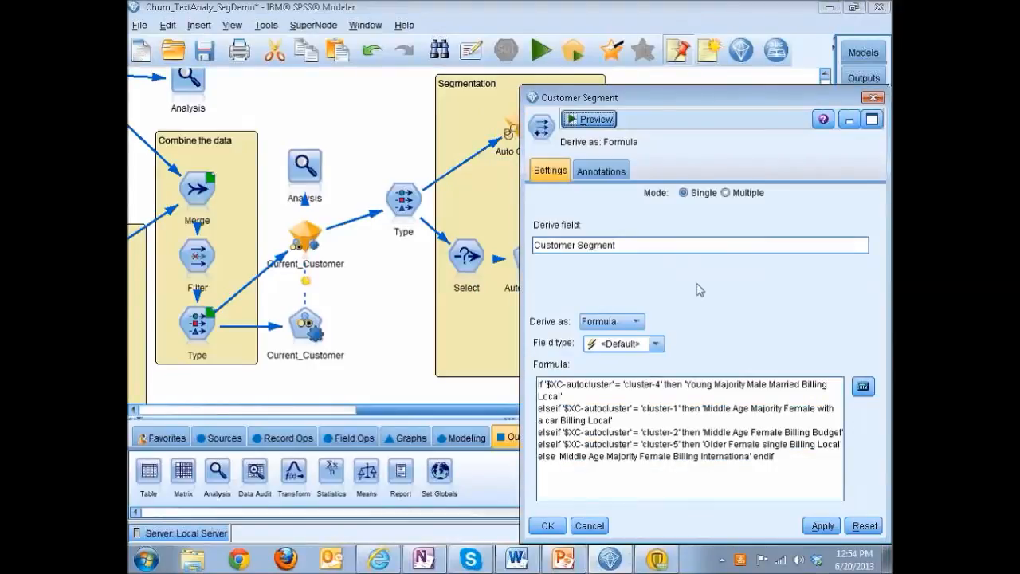
left_click(871, 98)
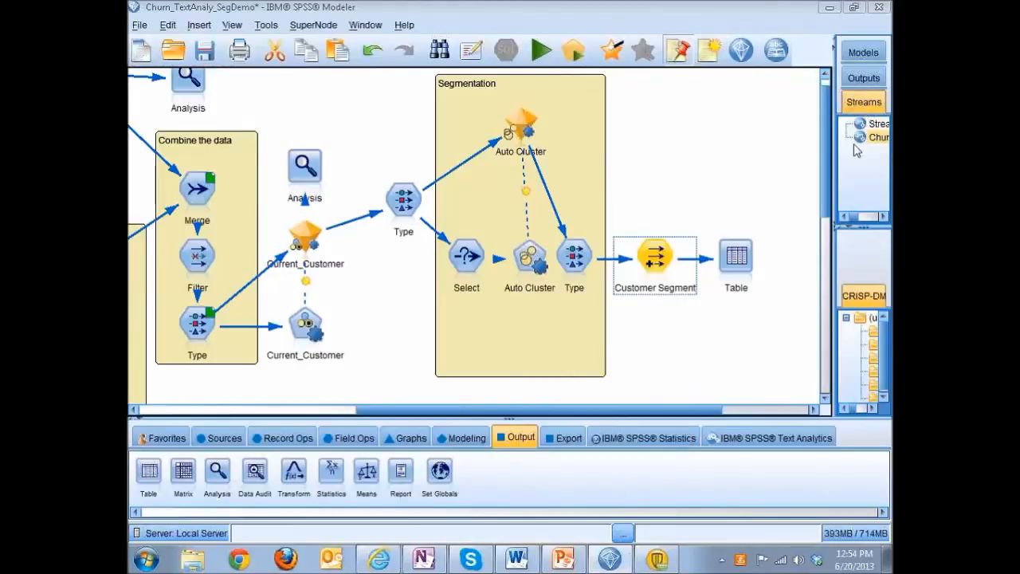
double_click(736, 257)
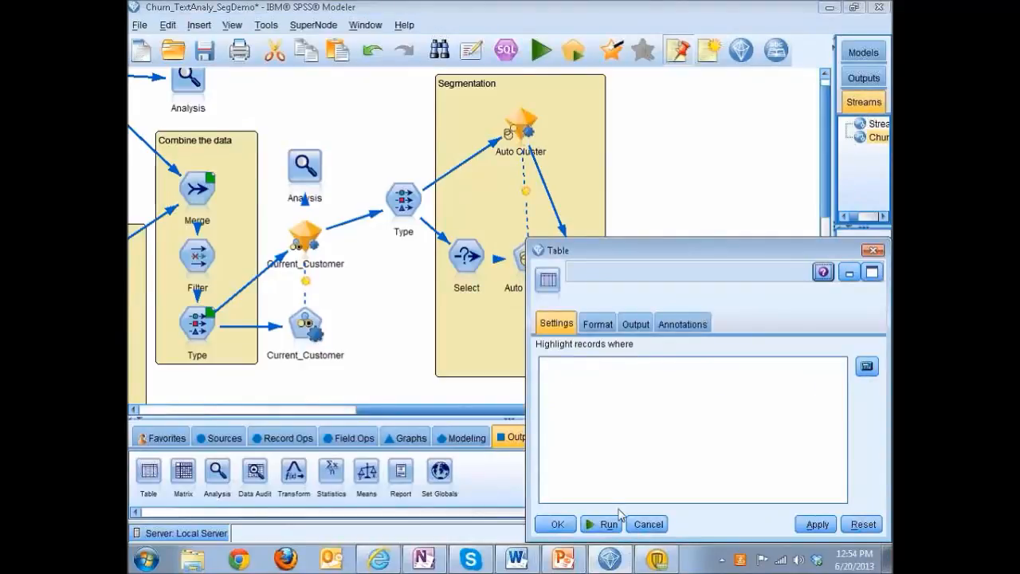
left_click(605, 524)
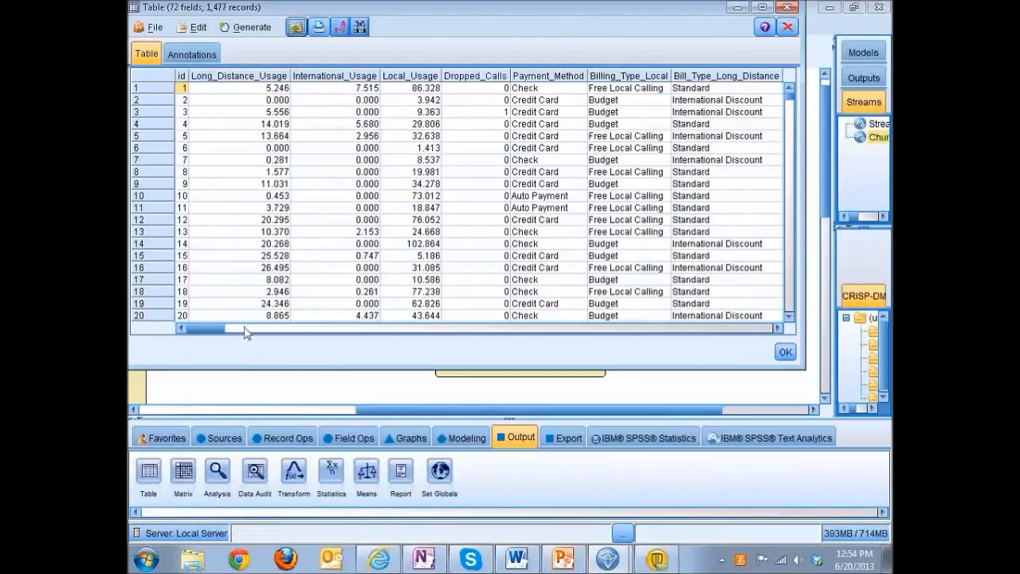
left_click_drag(217, 329, 784, 341)
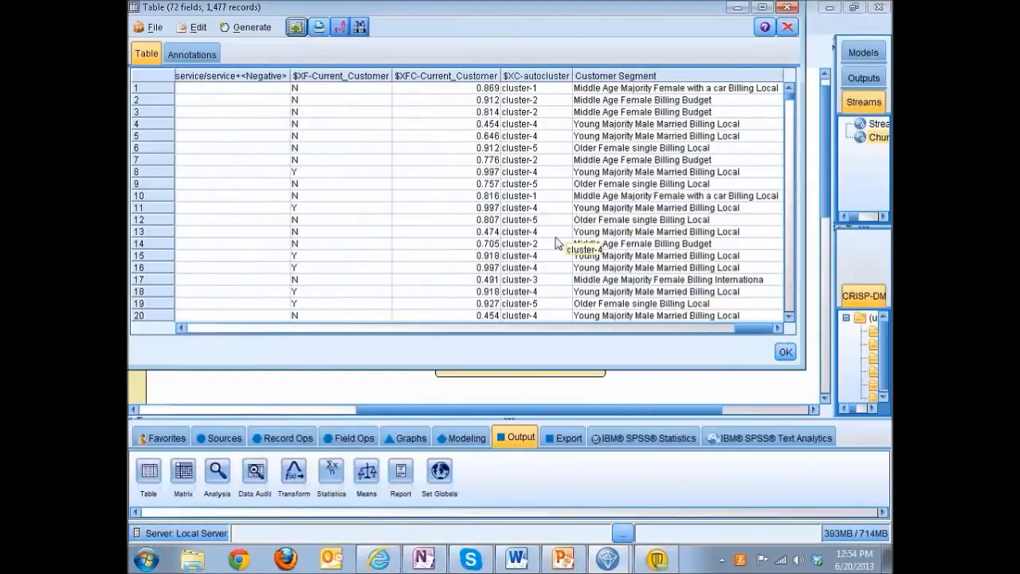
left_click(783, 13)
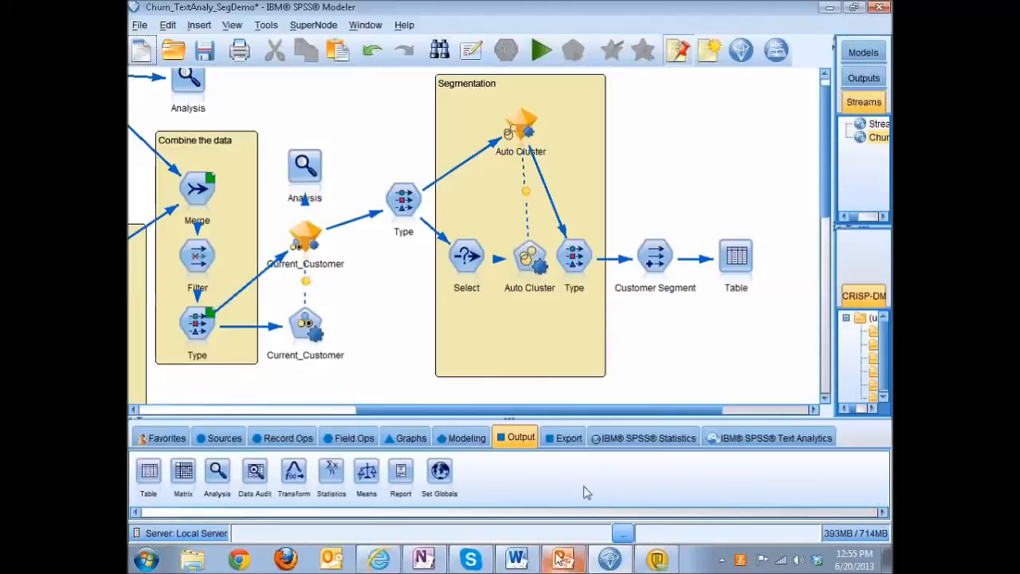
Exit SPSS Modeler without saving the session changes and switch to the SPSS Customer Analytics presentation in PowerPoint.
left_click(880, 8)
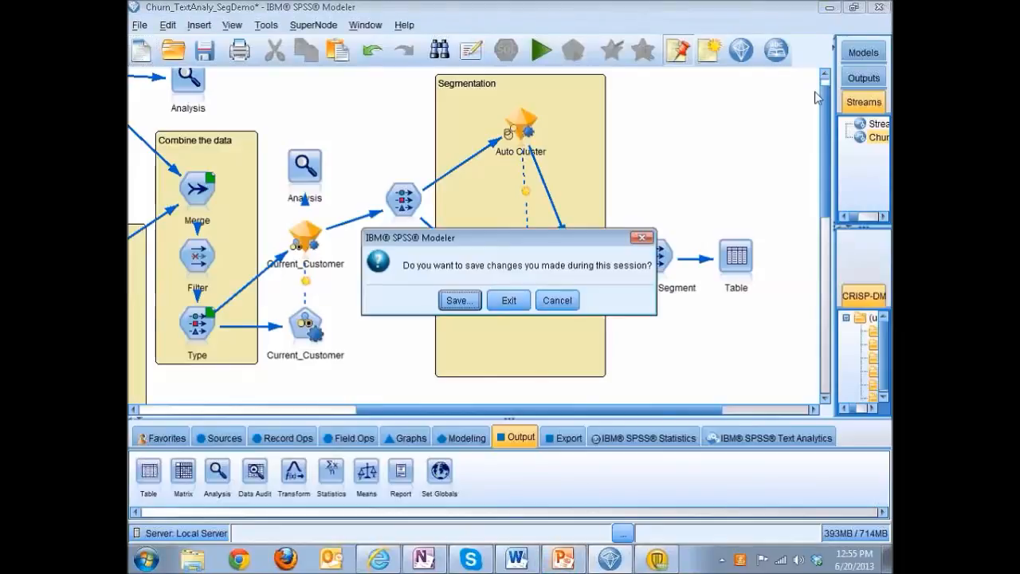
left_click(508, 301)
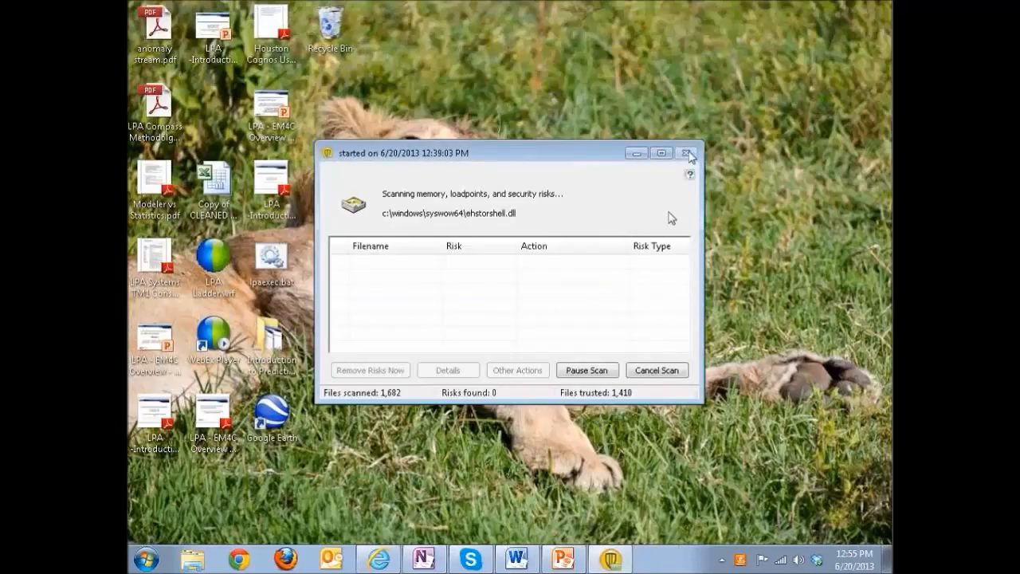
left_click(563, 558)
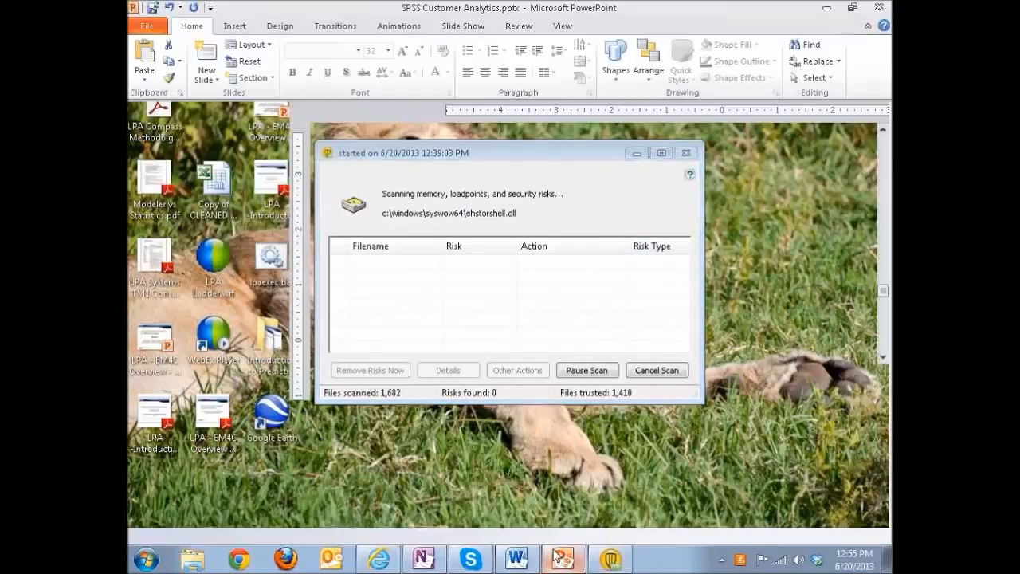